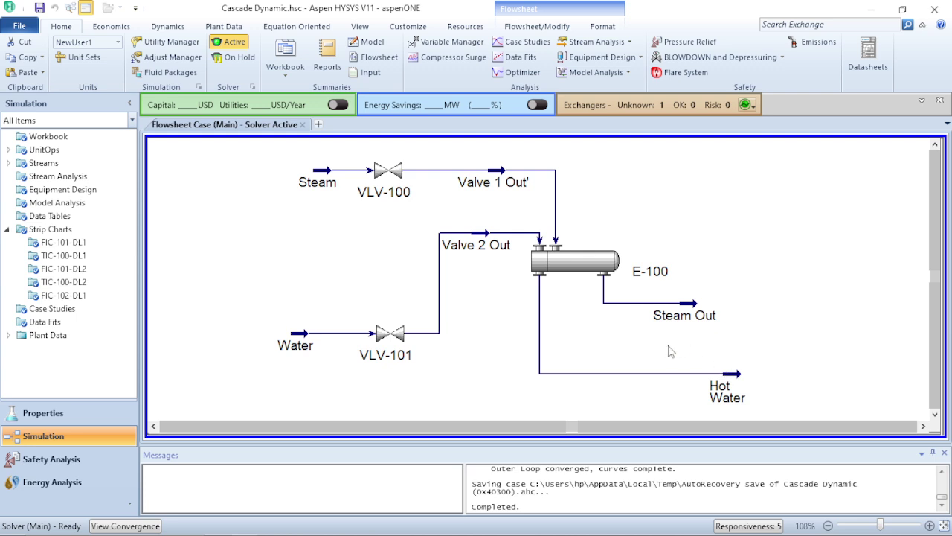
pyautogui.moveTo(729, 389)
pyautogui.moveTo(530, 256)
pyautogui.moveTo(395, 173)
pyautogui.moveTo(383, 194)
pyautogui.moveTo(550, 271)
pyautogui.moveTo(614, 267)
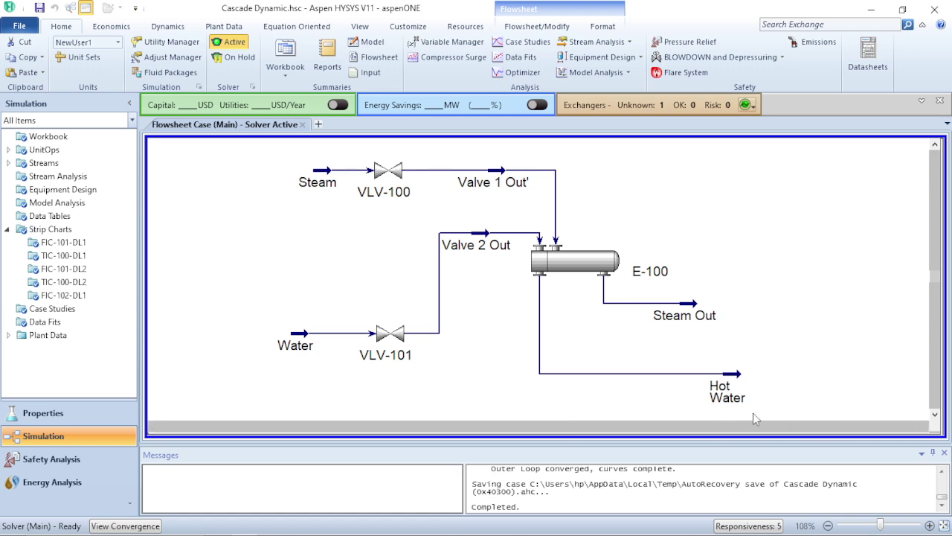
pyautogui.moveTo(405, 191)
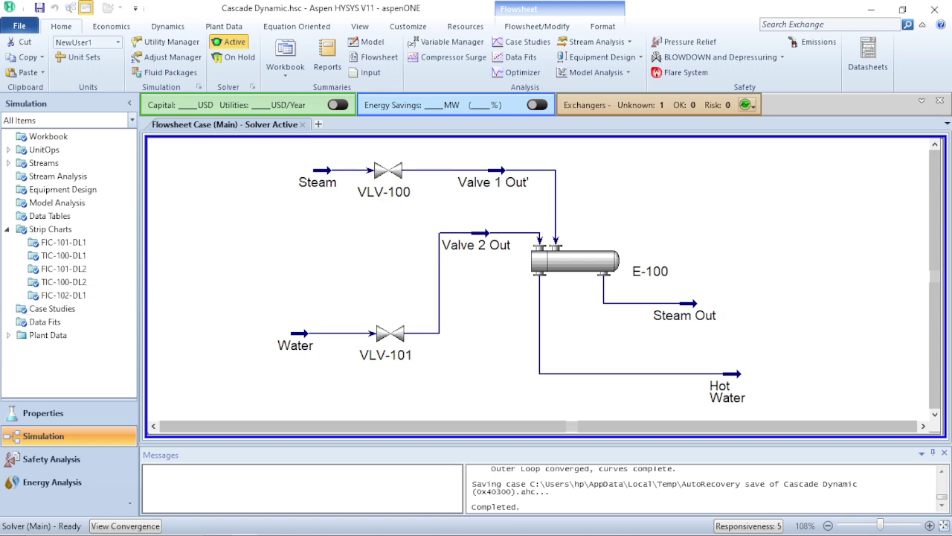
# - Show the model palette and move it aside to clear the process equipment on the flowsheet
pyautogui.click(536, 26)
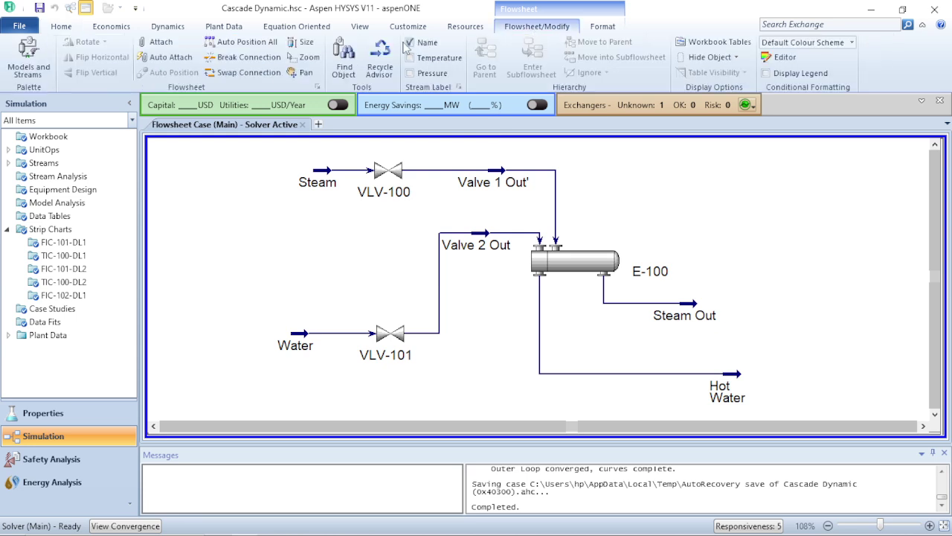
pyautogui.click(48, 45)
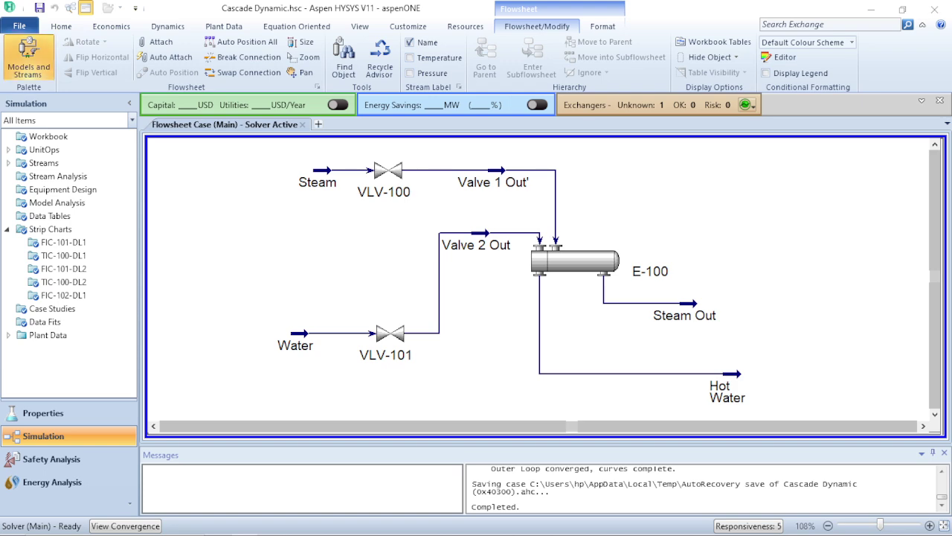
pyautogui.click(29, 60)
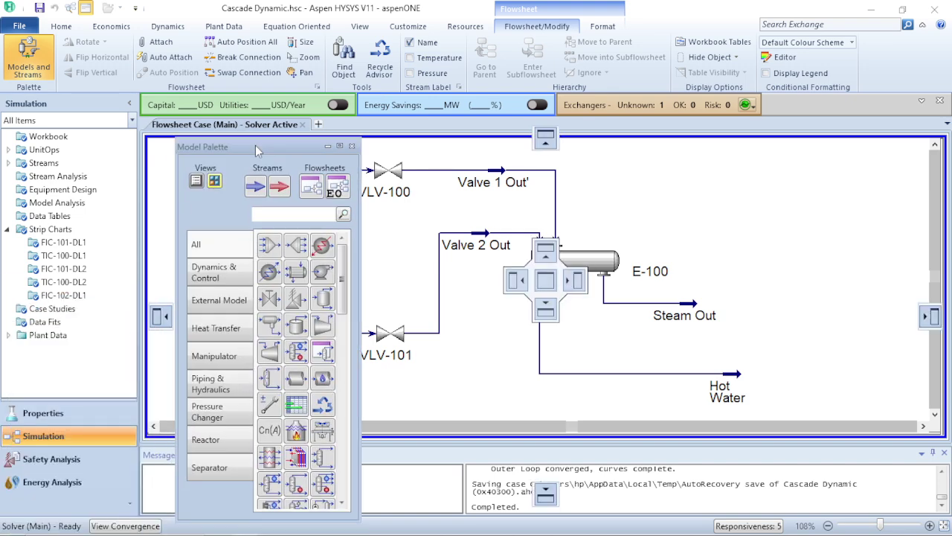
pyautogui.moveTo(257, 143); pyautogui.dragTo(215, 129)
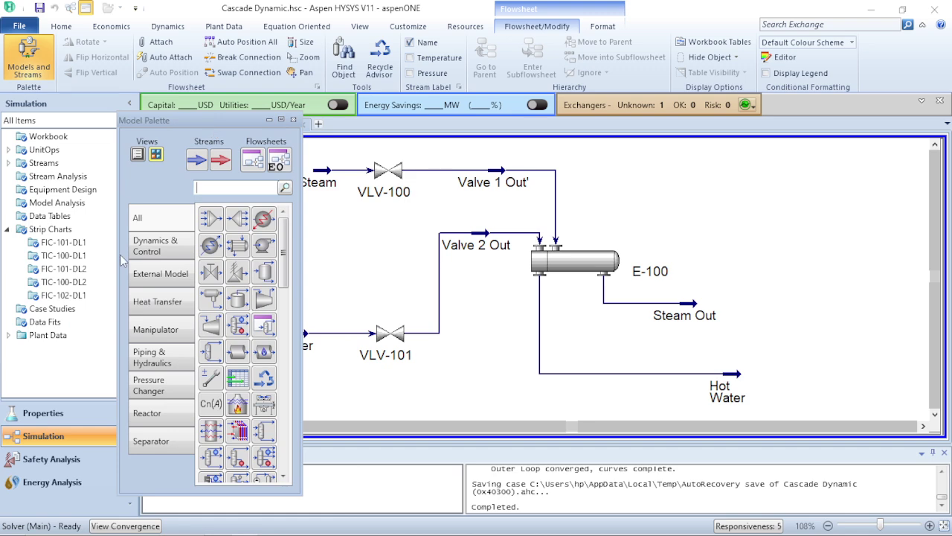
# - Place three PID controllers on the flowsheet: one near the Hot Water stream, one below VLV-100 and one below VLV-101
pyautogui.click(156, 252)
pyautogui.click(264, 218)
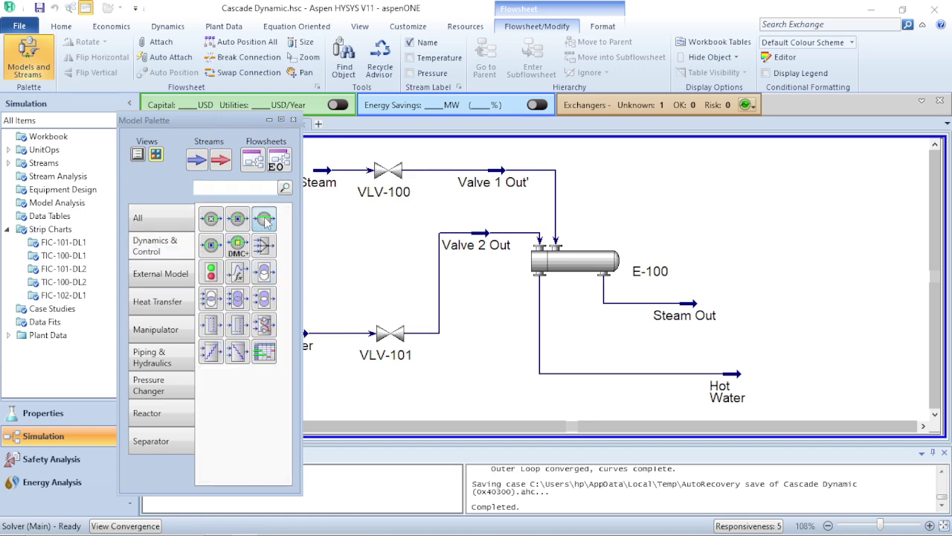
pyautogui.click(767, 341)
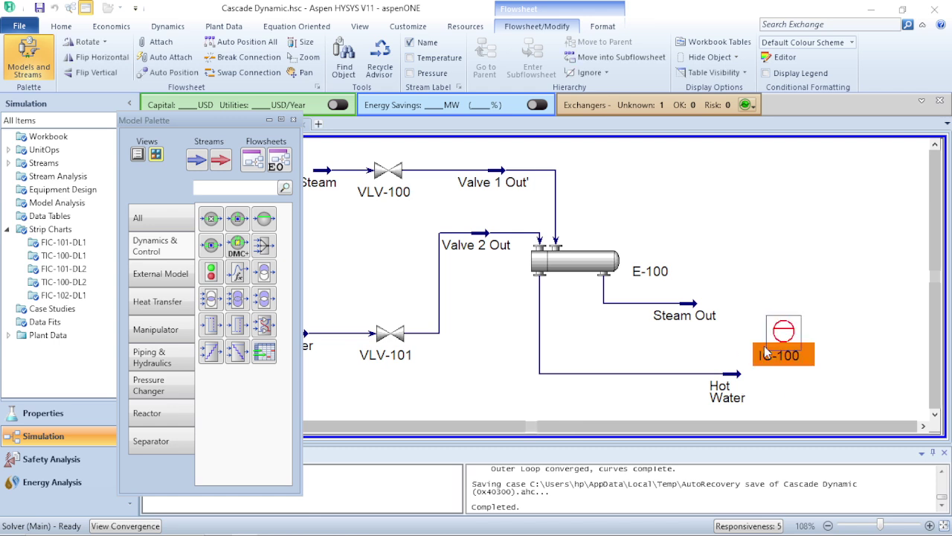
pyautogui.click(264, 218)
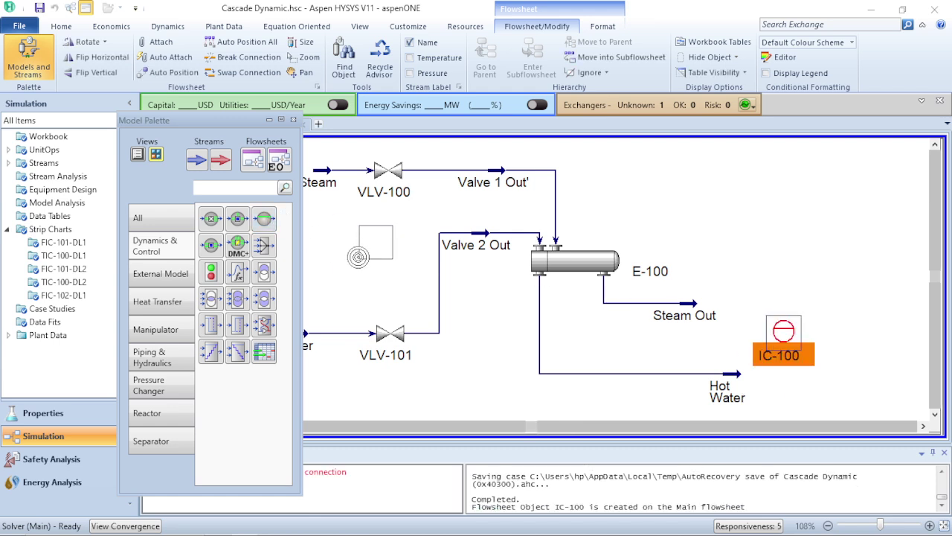
pyautogui.click(383, 246)
pyautogui.click(264, 218)
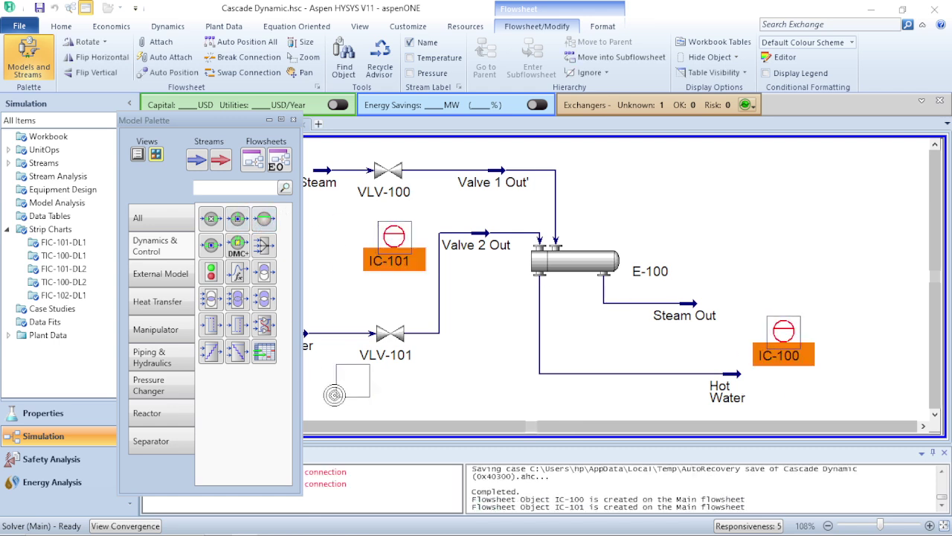
pyautogui.click(361, 401)
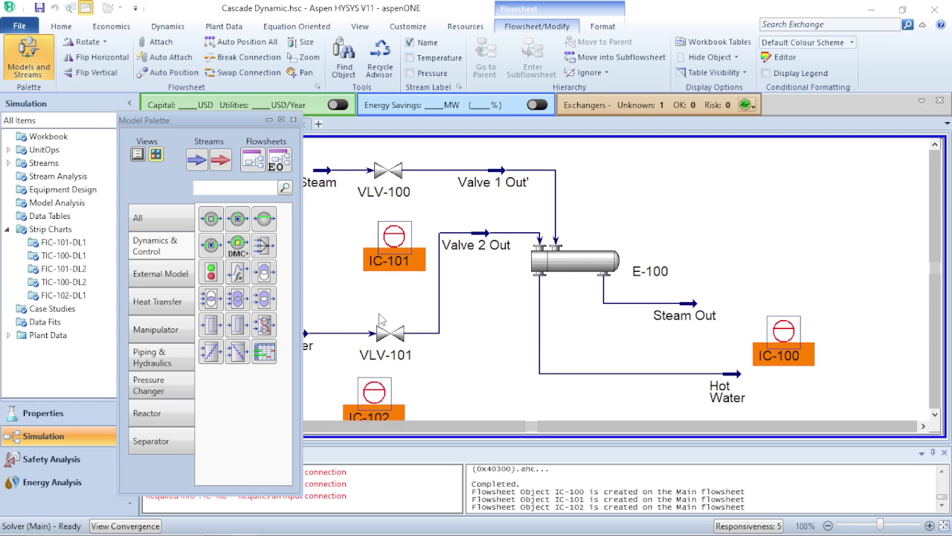
# - Put the model palette away and shift controller IC-101 slightly so it sits directly beneath valve VLV-100
pyautogui.click(271, 119)
pyautogui.click(310, 300)
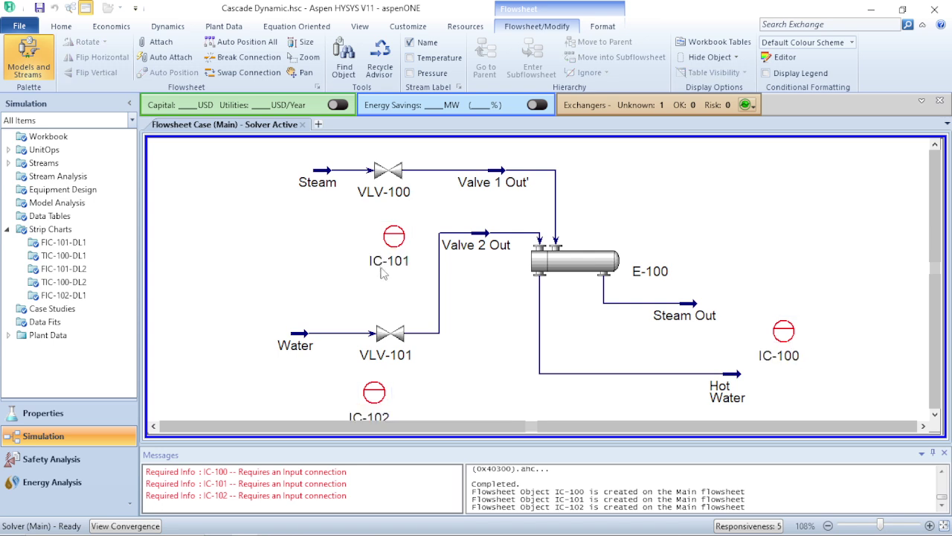
pyautogui.moveTo(398, 244); pyautogui.dragTo(386, 240)
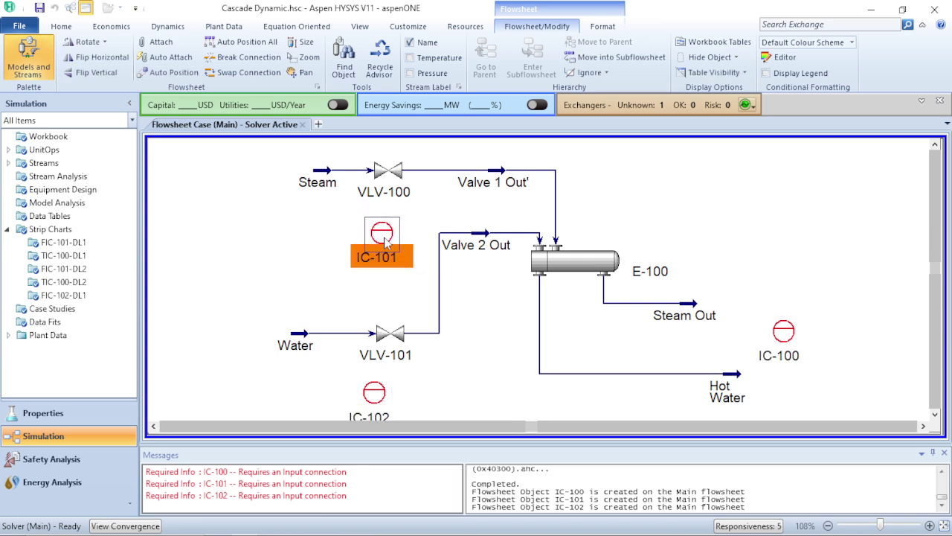
pyautogui.click(469, 293)
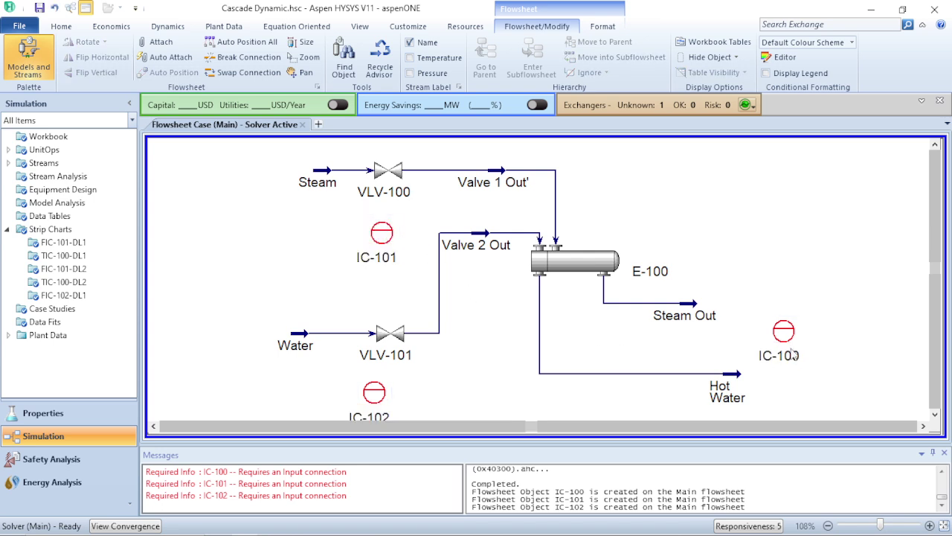
# - Connect the Mass Flow of the Water stream as the process variable source of controller IC-102
pyautogui.doubleClick(374, 392)
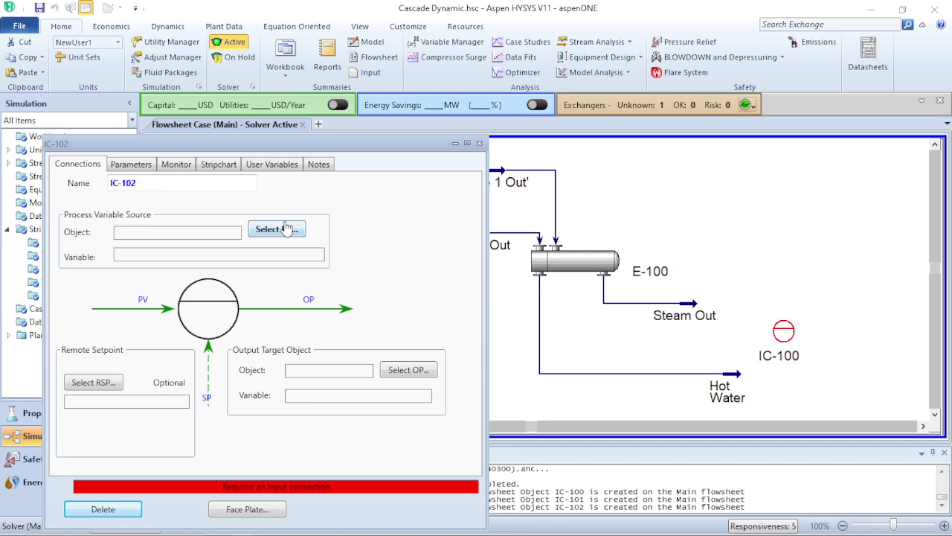
pyautogui.click(290, 230)
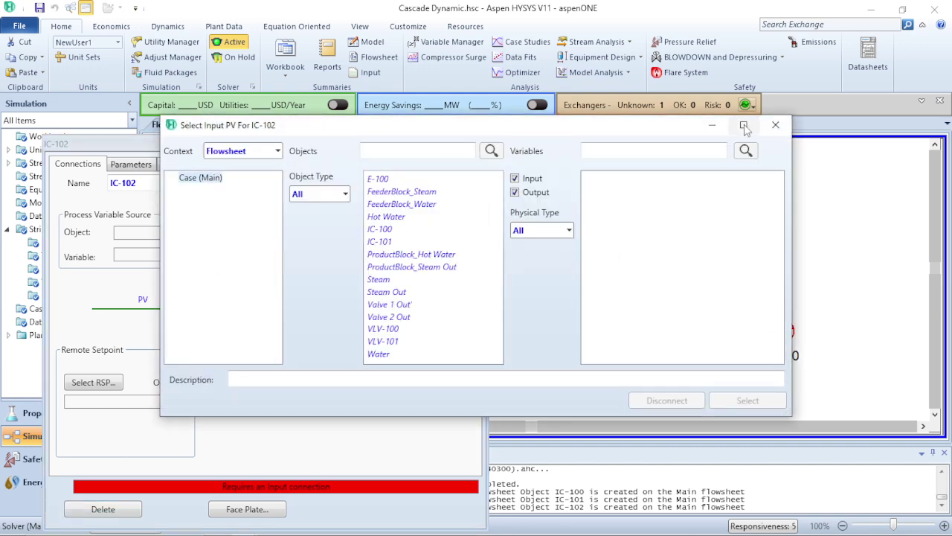
pyautogui.click(712, 127)
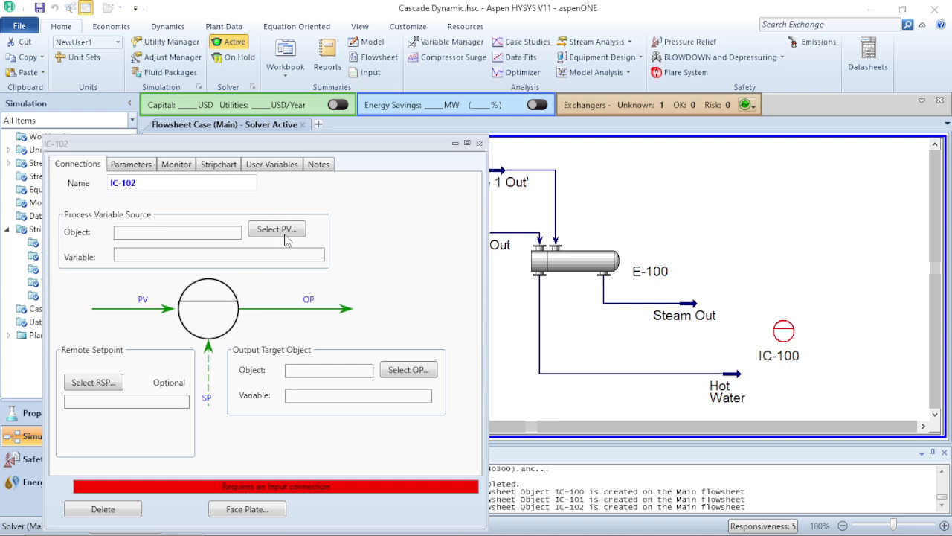
pyautogui.moveTo(346, 534)
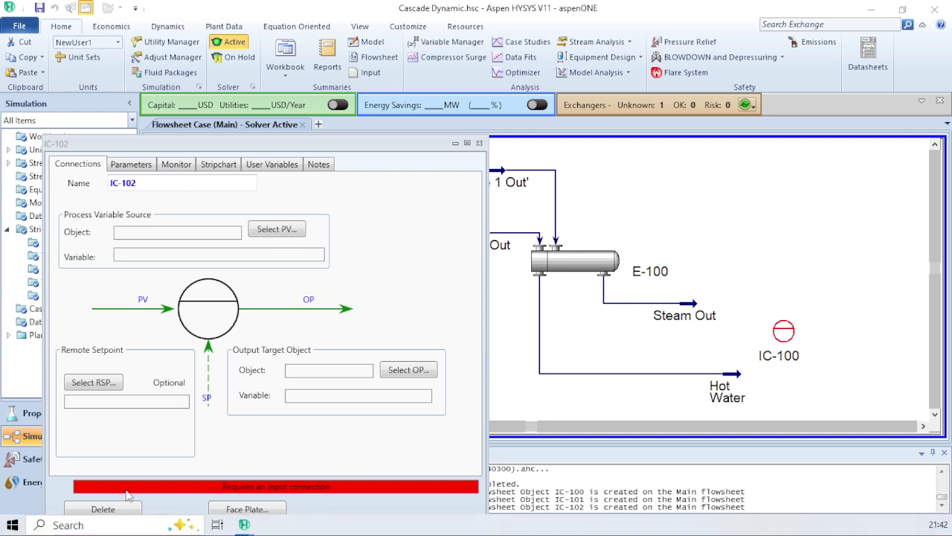
pyautogui.moveTo(239, 527)
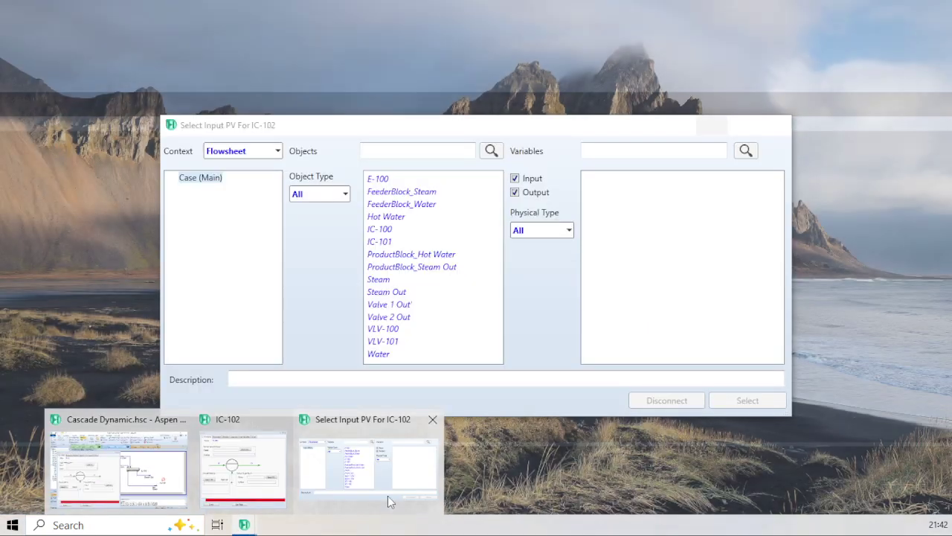
pyautogui.click(387, 496)
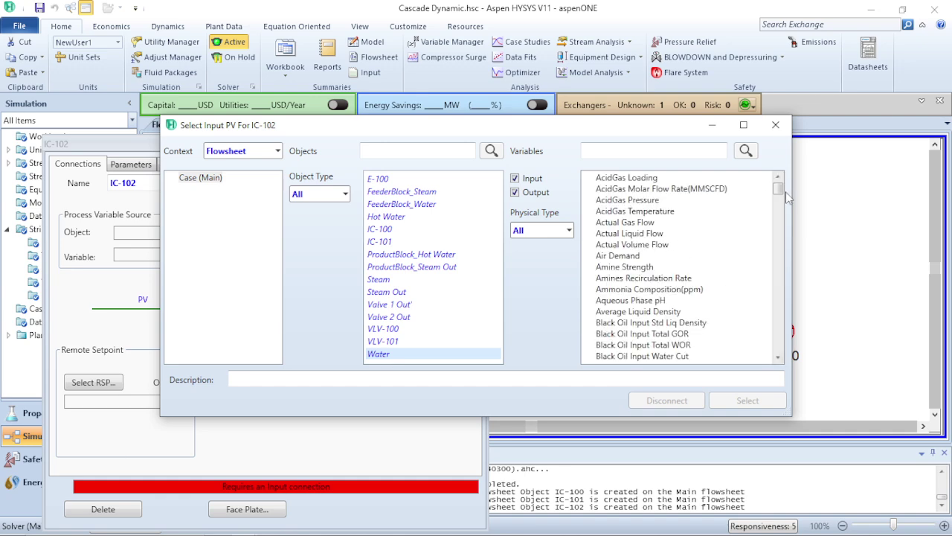
pyautogui.moveTo(779, 193); pyautogui.dragTo(778, 268)
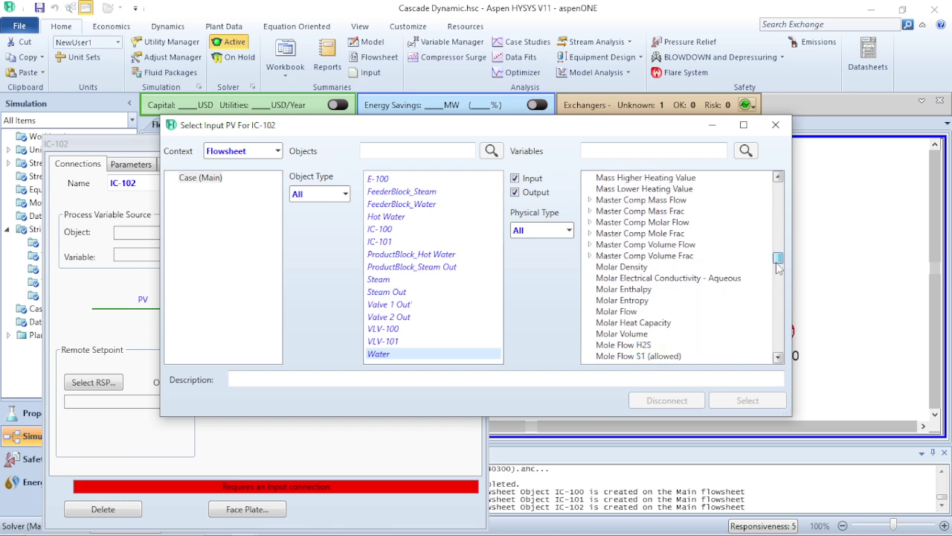
pyautogui.scroll(2, 729, 230)
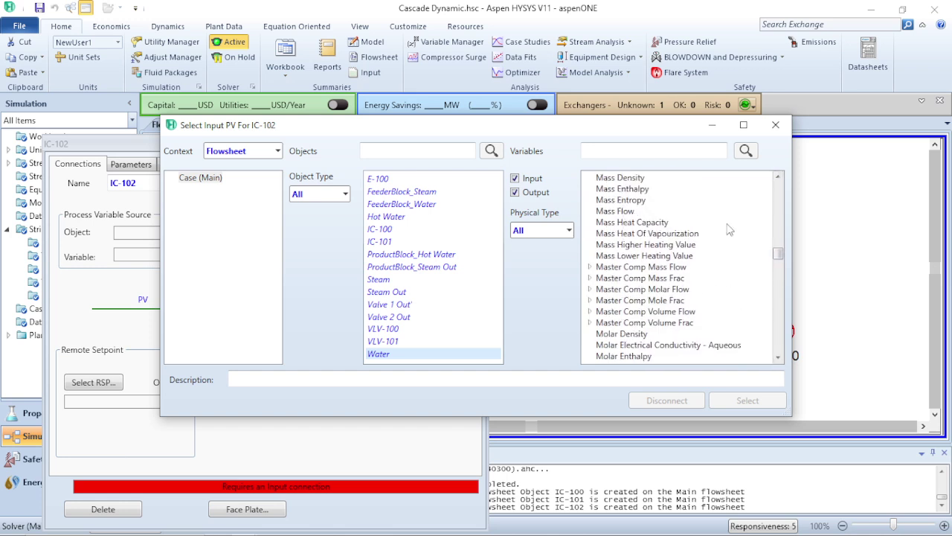
pyautogui.click(618, 211)
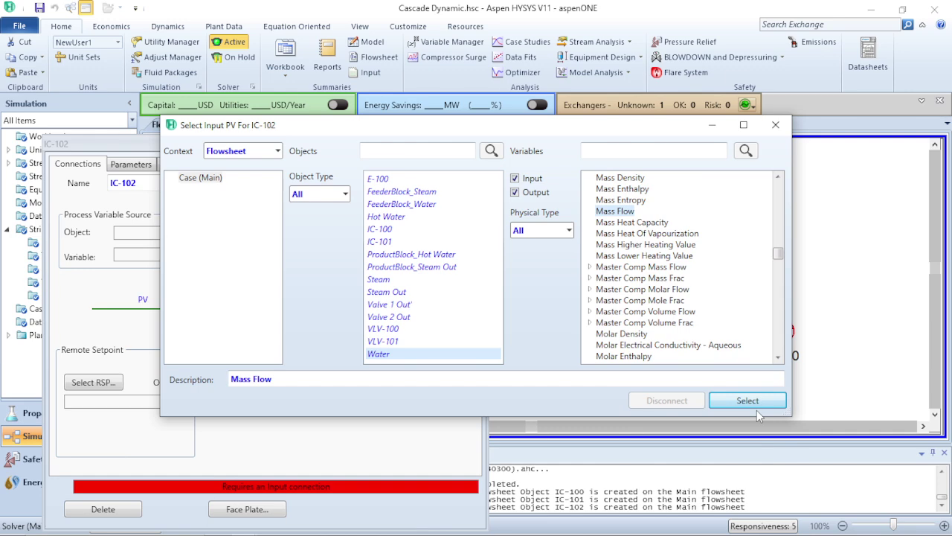
pyautogui.click(747, 401)
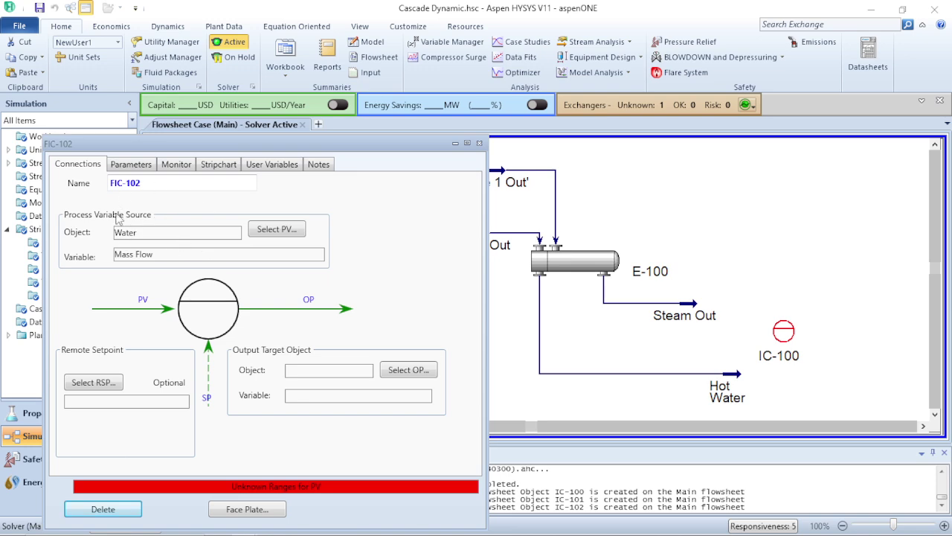
# - Set the Actuator Desired Position of VLV-101 as the output target of controller FIC-102
pyautogui.click(406, 372)
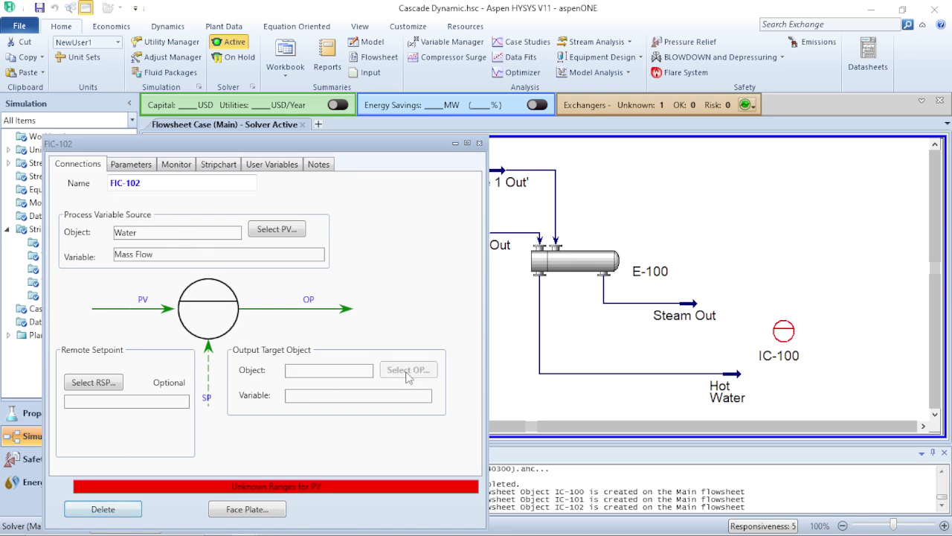
pyautogui.click(385, 230)
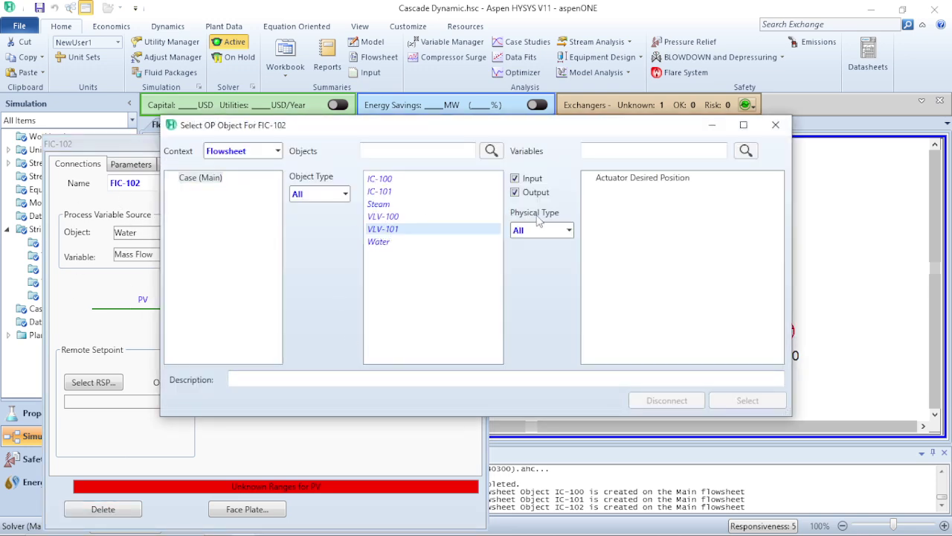
pyautogui.click(662, 178)
pyautogui.click(747, 401)
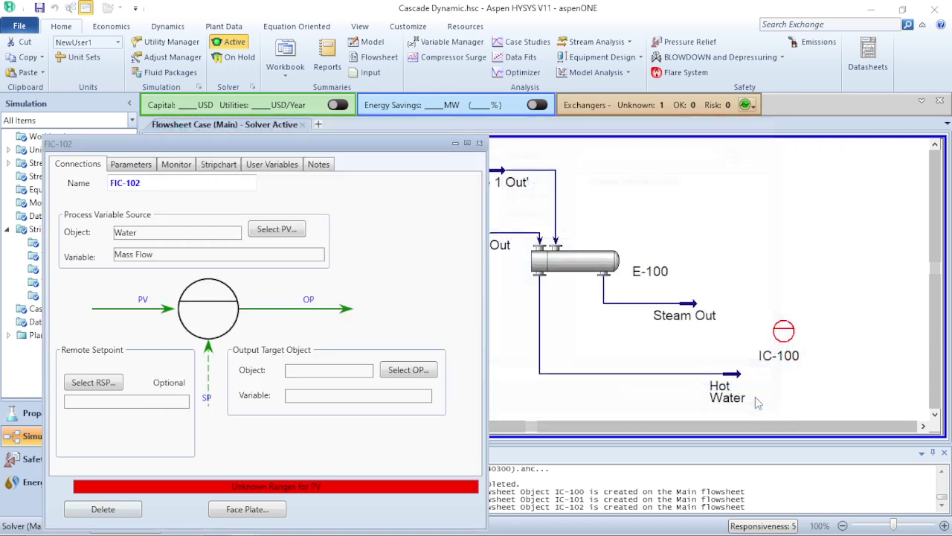
# - Set the integral time Ti of controller FIC-102 to 1 in its tuning parameters
pyautogui.click(132, 166)
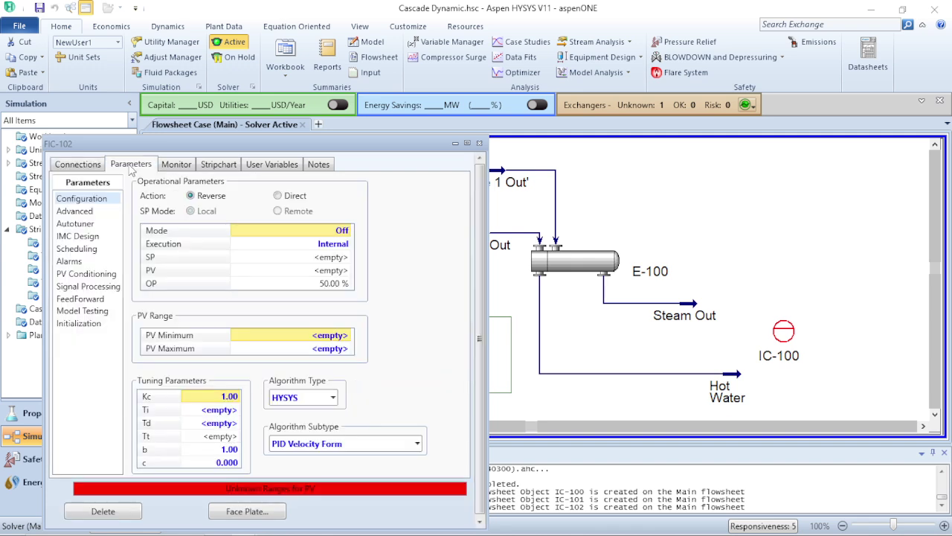
pyautogui.click(215, 410)
pyautogui.write('1')
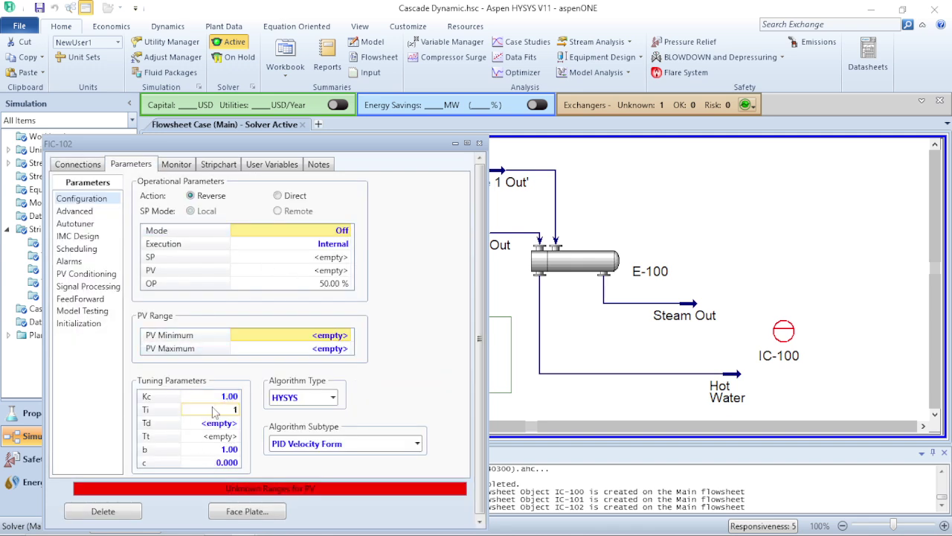
pyautogui.press('Return')
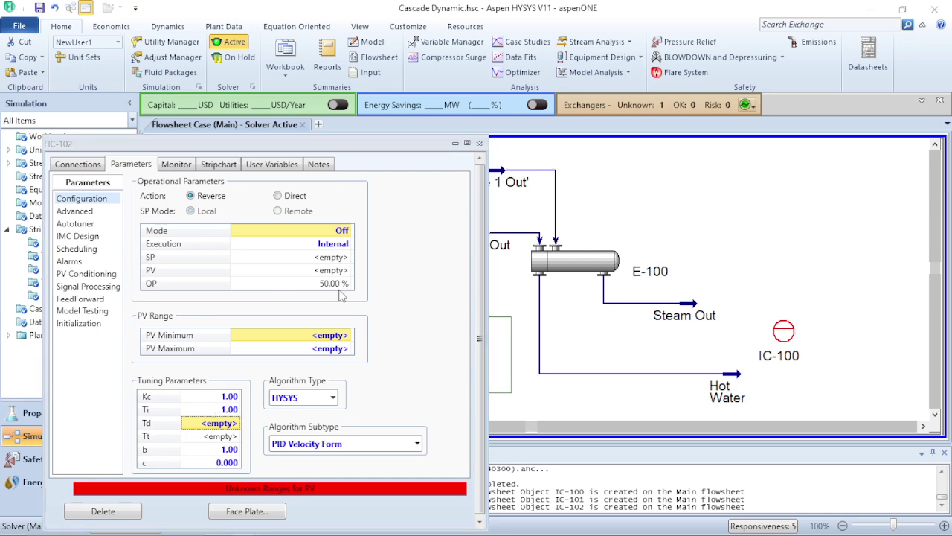
# - Set the PV range of FIC-102 to a minimum of 500 kg/h and a maximum of 15000 kg/h
pyautogui.click(328, 336)
pyautogui.write('500')
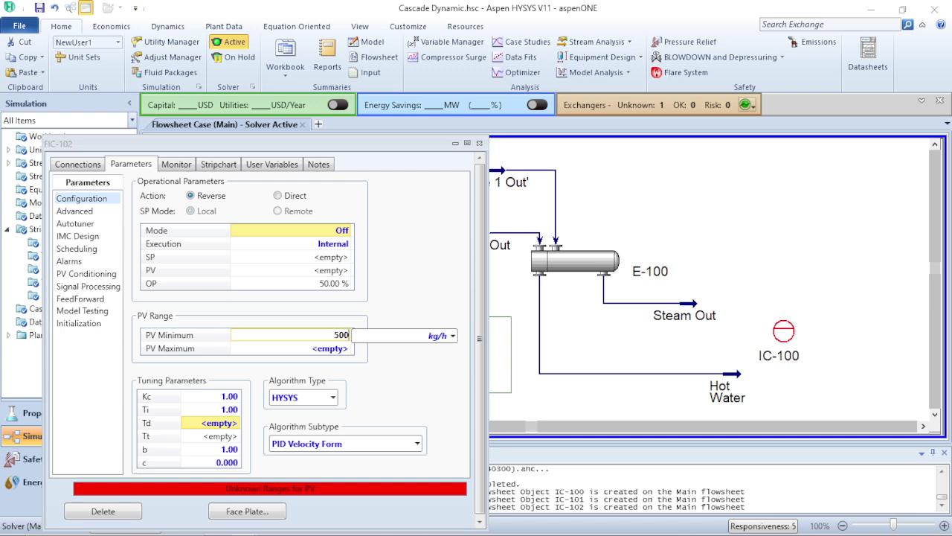
pyautogui.press('Return')
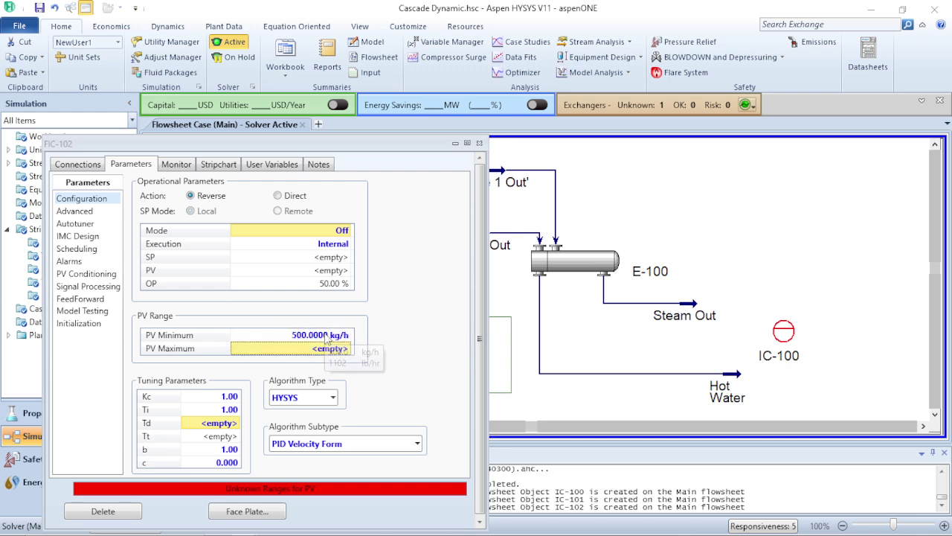
pyautogui.press('F2')
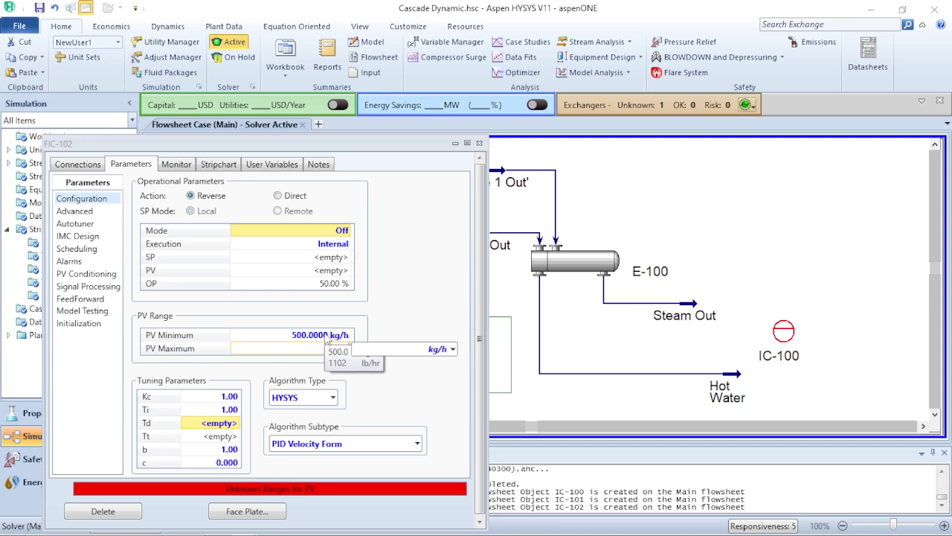
pyautogui.write('15000')
pyautogui.press('Return')
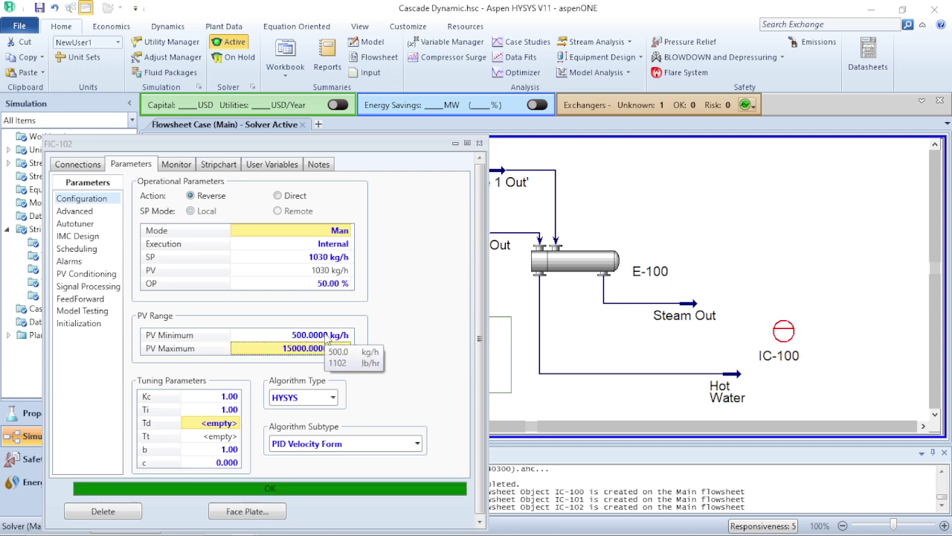
# - Set the PV maximum of controller FIC-102 to 1500 kg/h
pyautogui.doubleClick(307, 349)
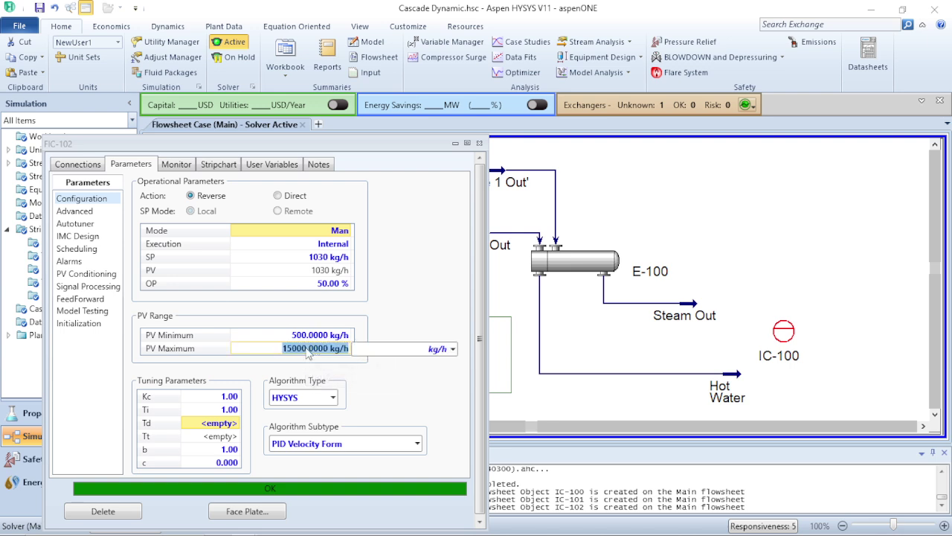
pyautogui.write('500')
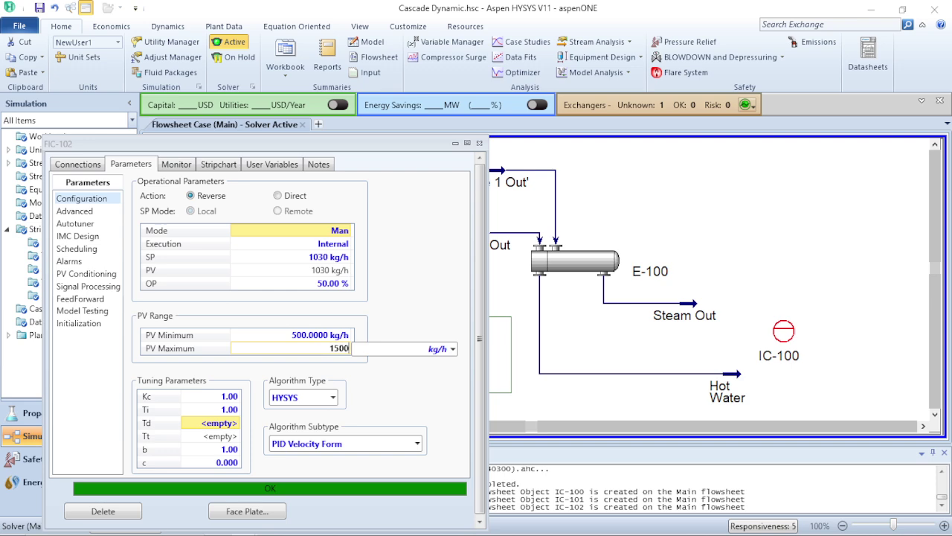
pyautogui.write('500')
pyautogui.press('Return')
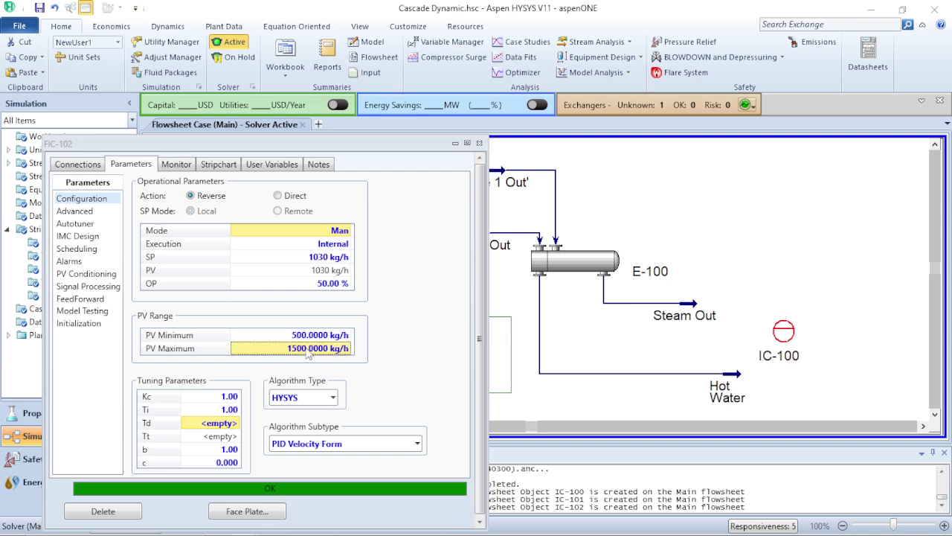
# - Set the setpoint SP of FIC-102 to 1000 kg/h and close the controller window
pyautogui.click(327, 258)
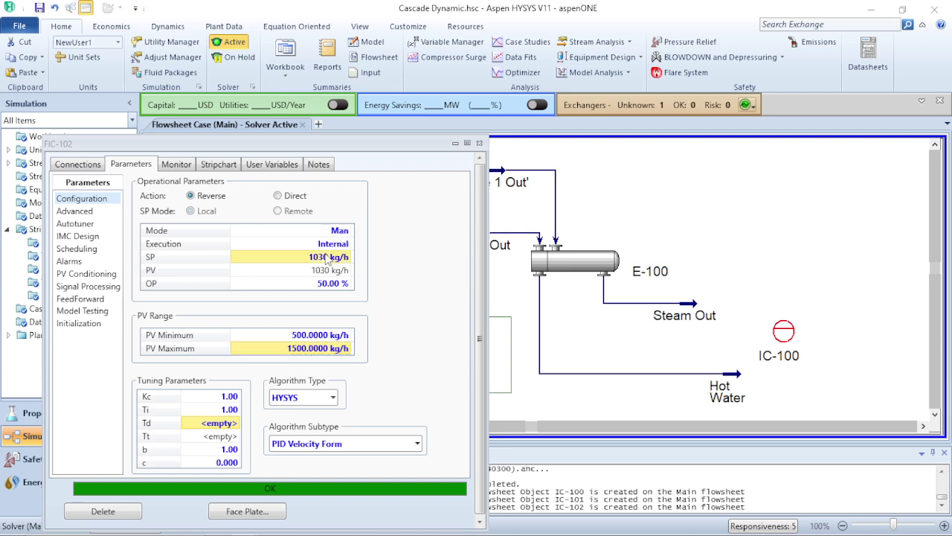
pyautogui.write('1000')
pyautogui.press('Return')
pyautogui.click(480, 143)
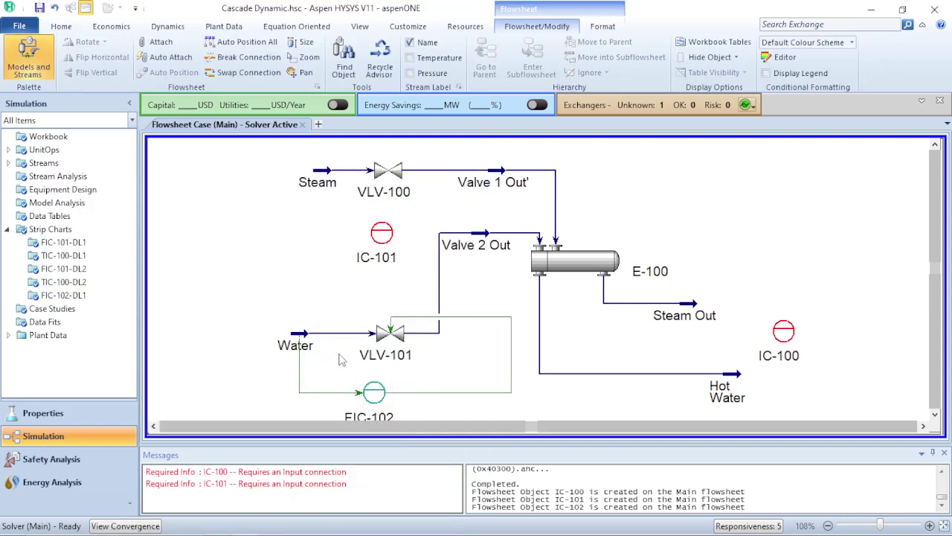
# - Change the process variable source of FIC-102 to the Mass Flow of the Valve 2 Out stream
pyautogui.moveTo(370, 401)
pyautogui.doubleClick(374, 404)
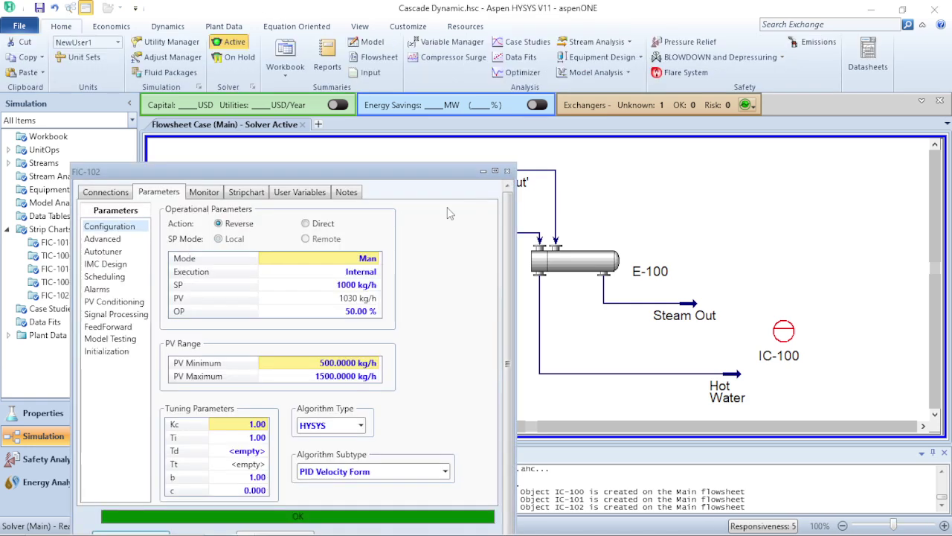
pyautogui.click(117, 194)
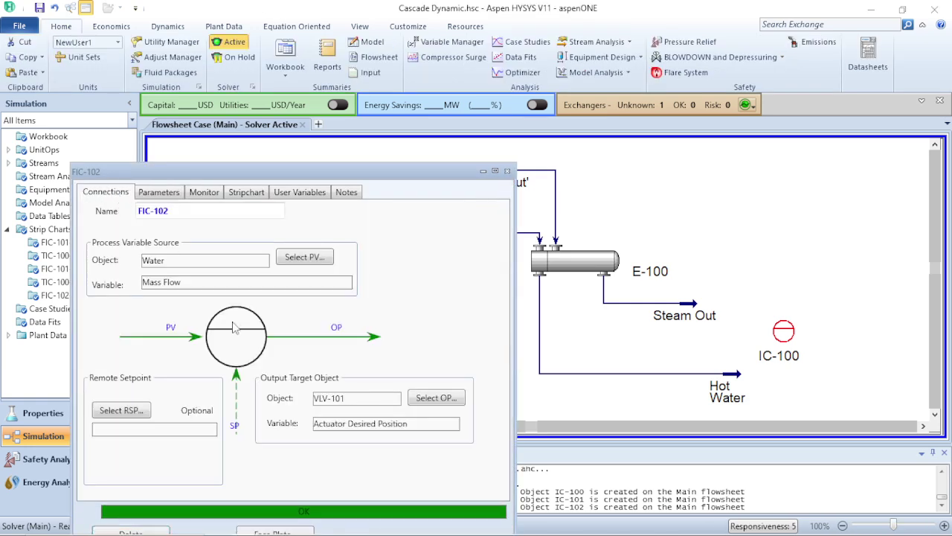
pyautogui.click(311, 259)
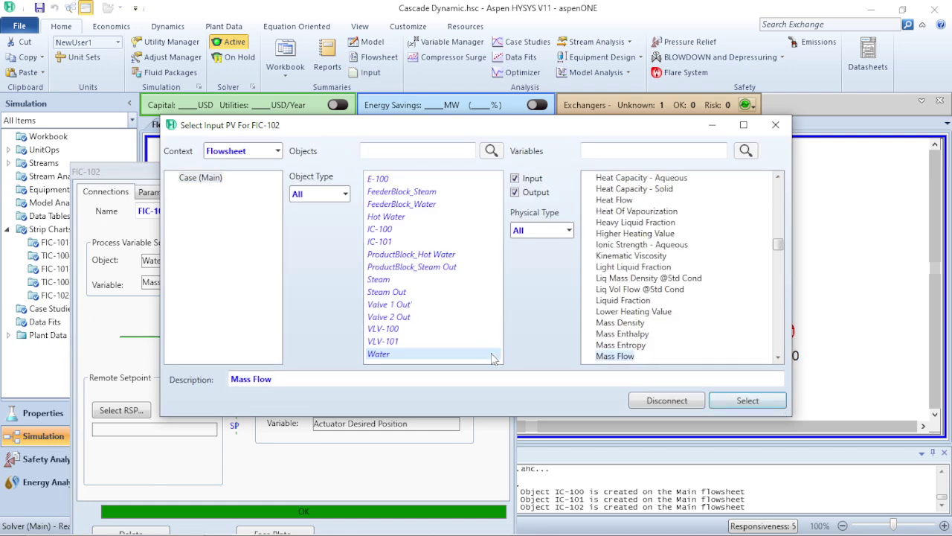
pyautogui.click(399, 319)
pyautogui.click(774, 402)
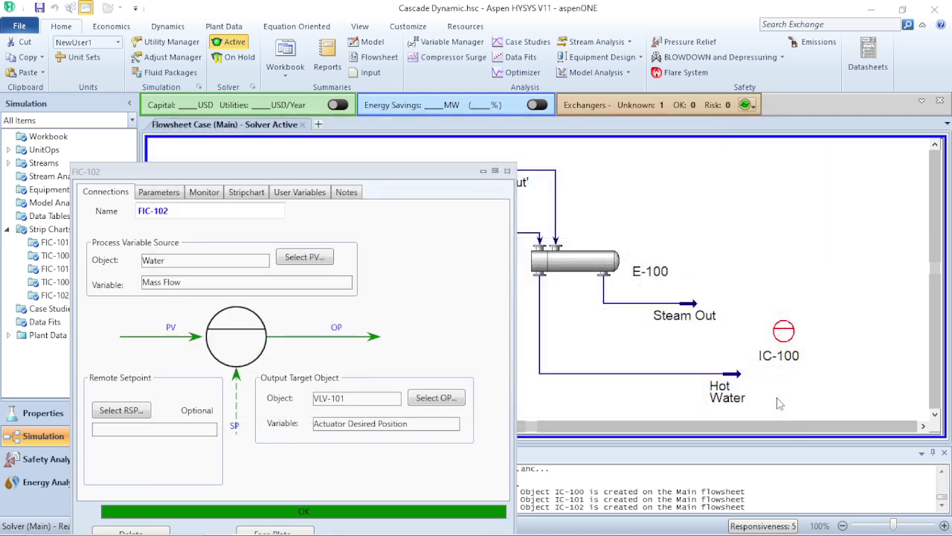
# - Show the FIC-102 parameters, move the window off the flowsheet, and flip the FIC-102 symbol horizontally
pyautogui.click(161, 194)
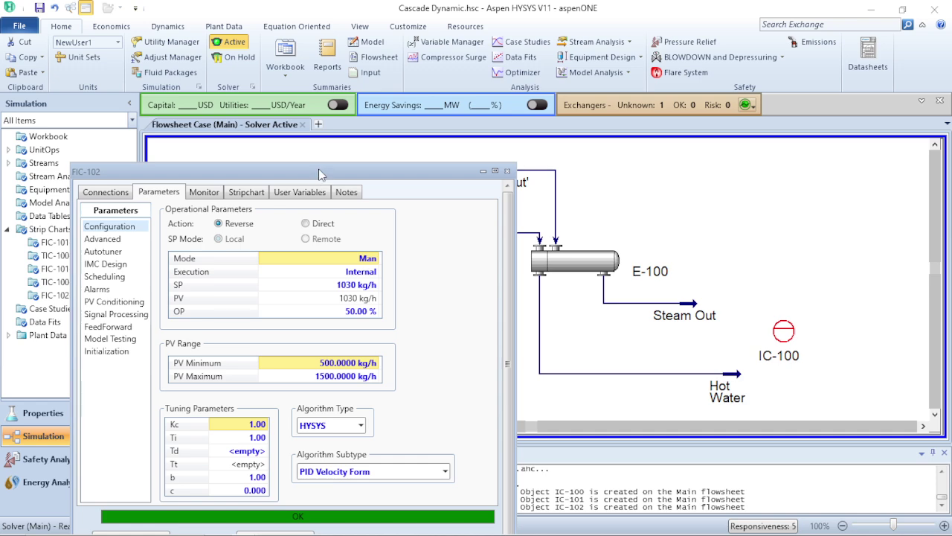
pyautogui.moveTo(321, 173); pyautogui.dragTo(796, 149)
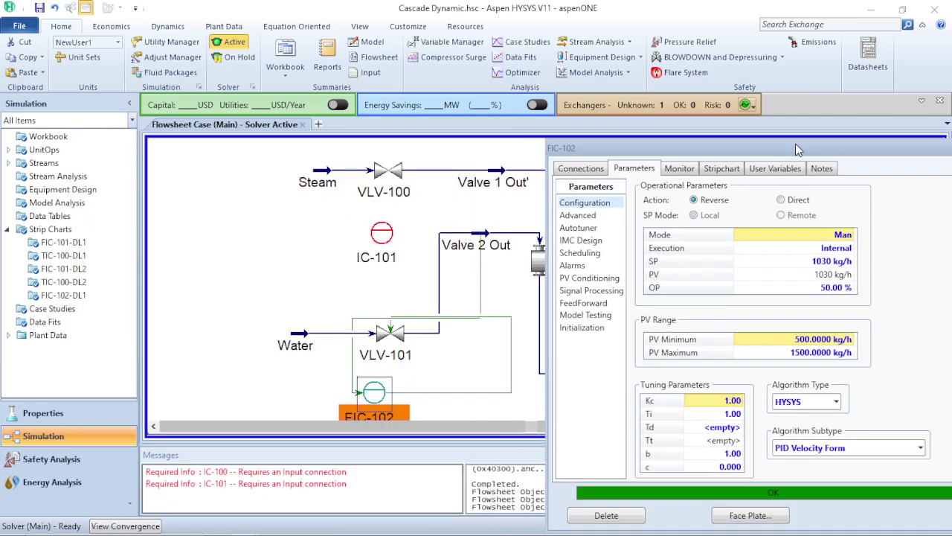
pyautogui.click(368, 390)
pyautogui.click(100, 58)
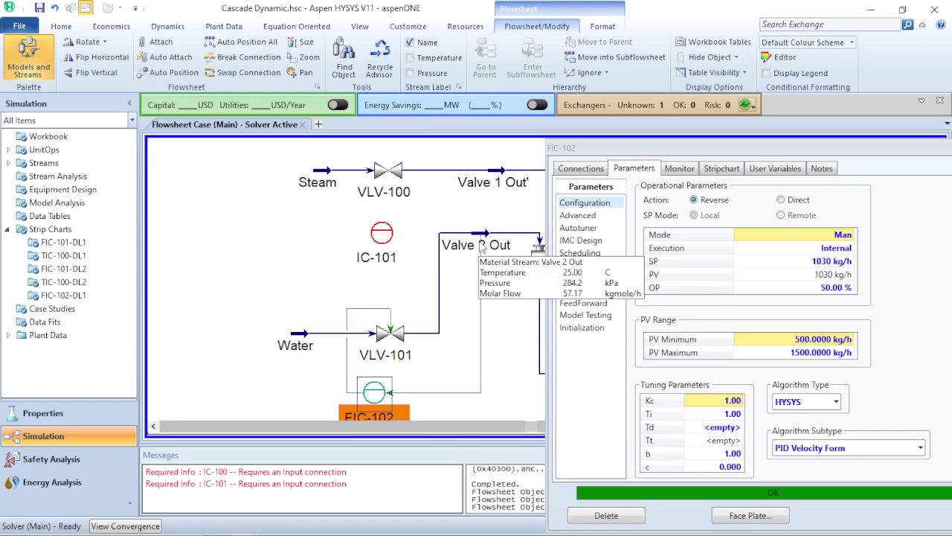
pyautogui.moveTo(482, 244)
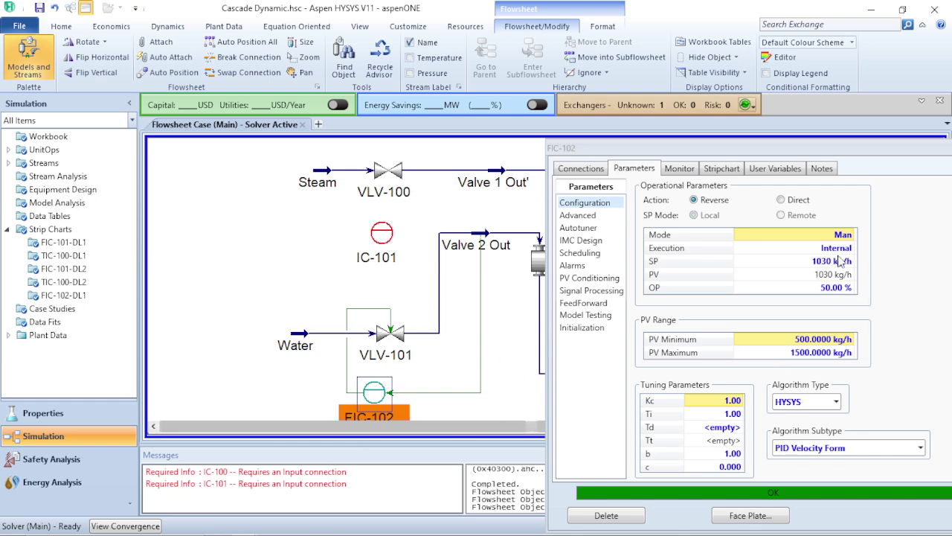
# - Set the setpoint SP of FIC-102 back to 1000 kg/h
pyautogui.moveTo(843, 266)
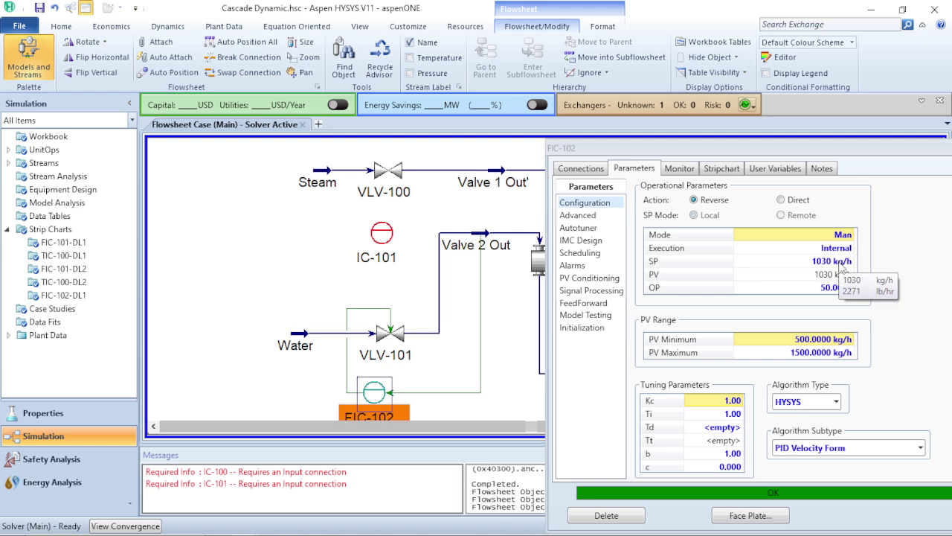
pyautogui.click(841, 262)
pyautogui.write('1000')
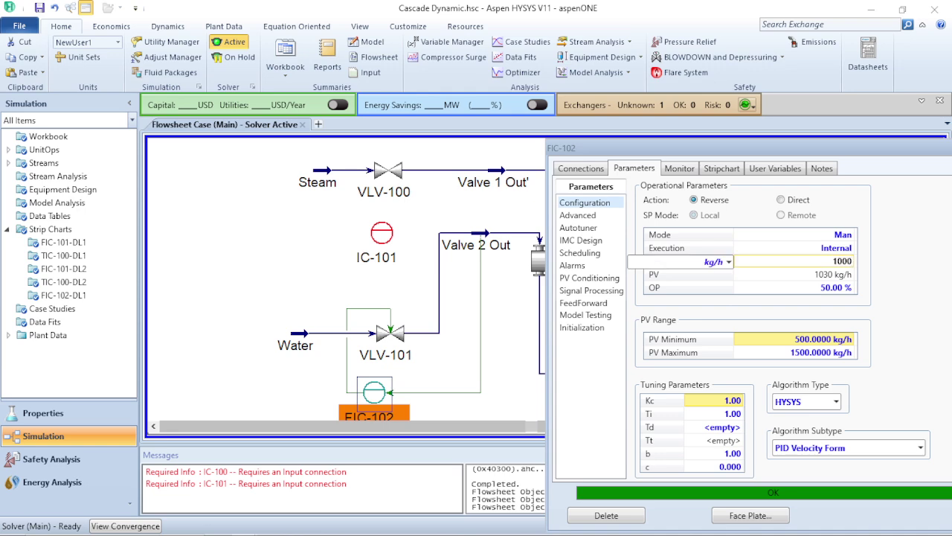
pyautogui.press('Return')
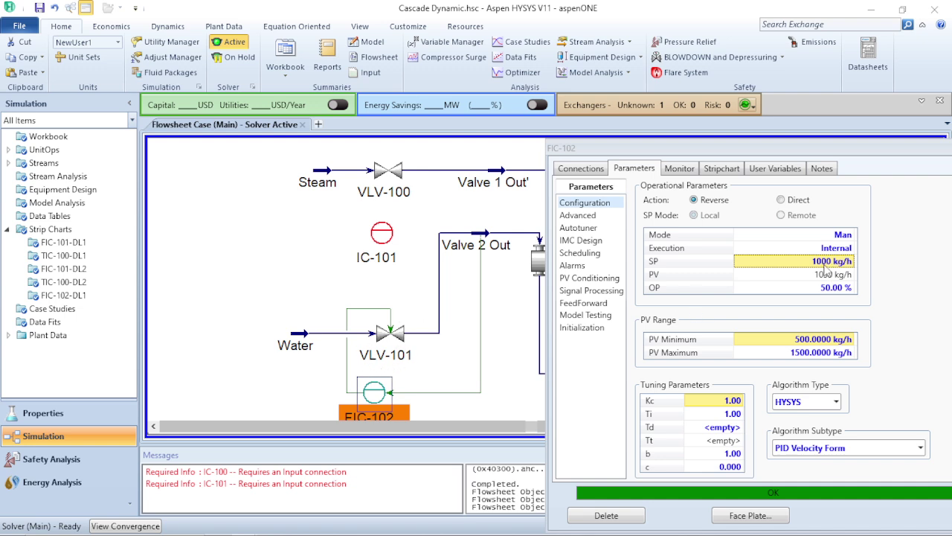
# - Review the alarm levels and the PV range of FIC-102, and close the controller window
pyautogui.moveTo(825, 273)
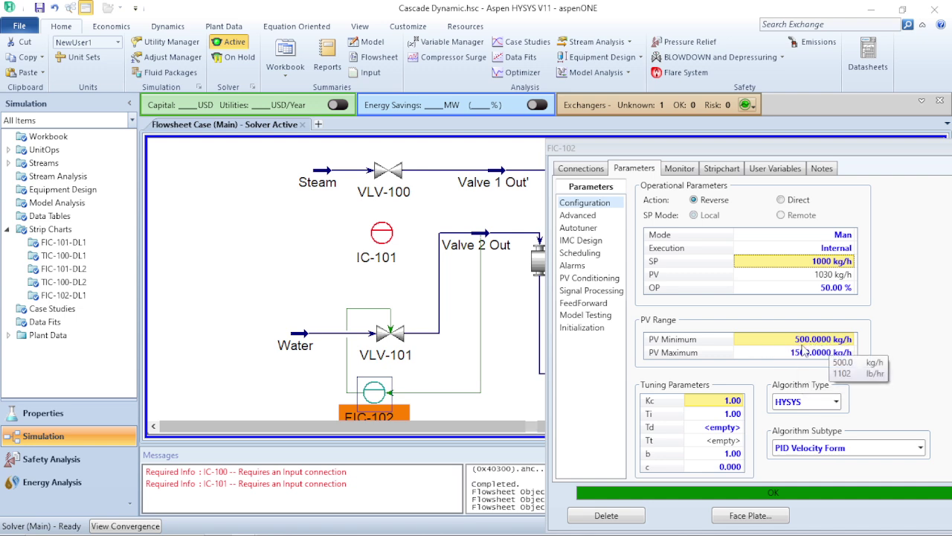
pyautogui.click(573, 265)
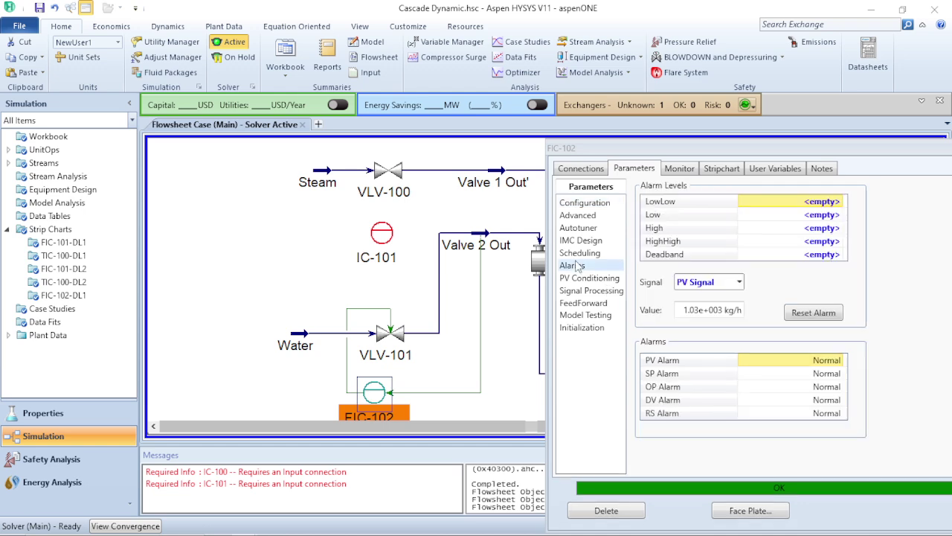
pyautogui.click(584, 205)
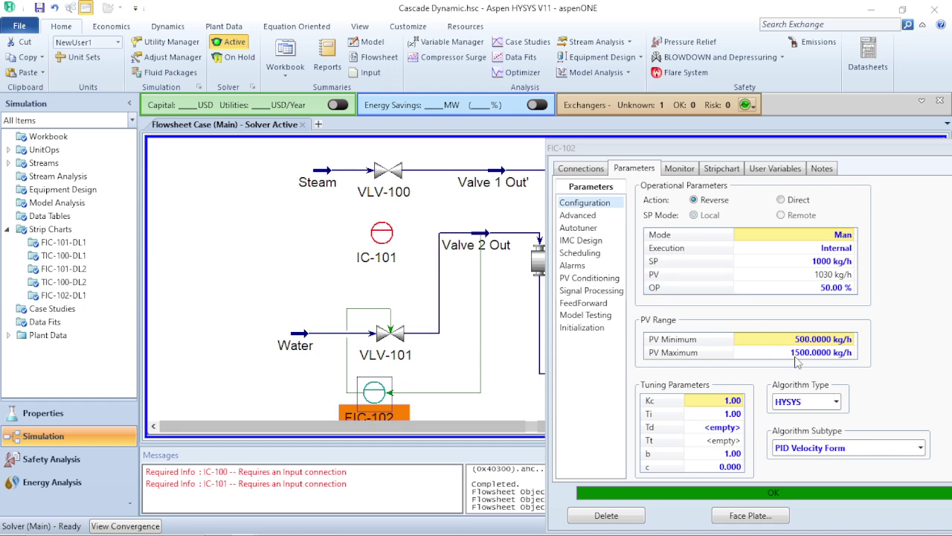
pyautogui.moveTo(800, 362)
pyautogui.doubleClick(648, 146)
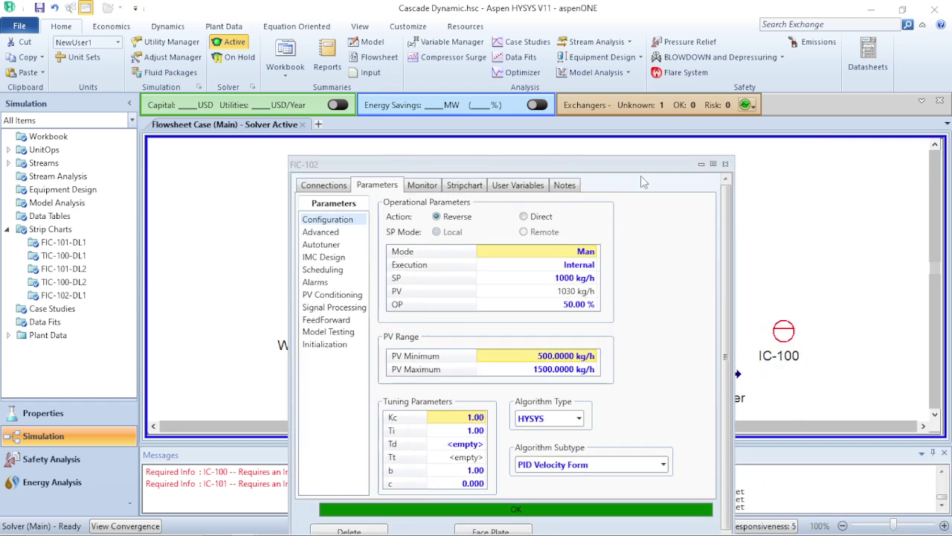
pyautogui.click(726, 163)
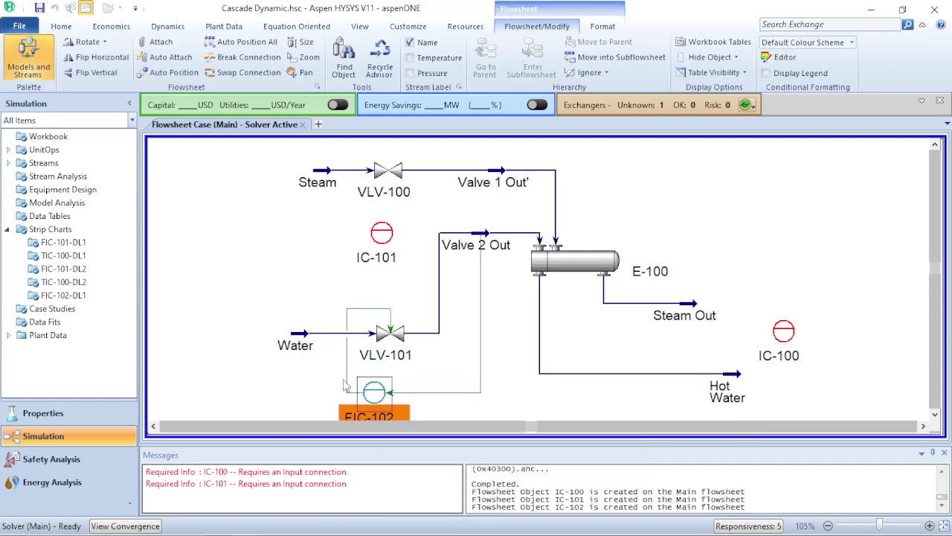
# - Connect the Temperature of the Hot Water stream as the process variable source of controller IC-100
pyautogui.click(776, 340)
pyautogui.doubleClick(775, 340)
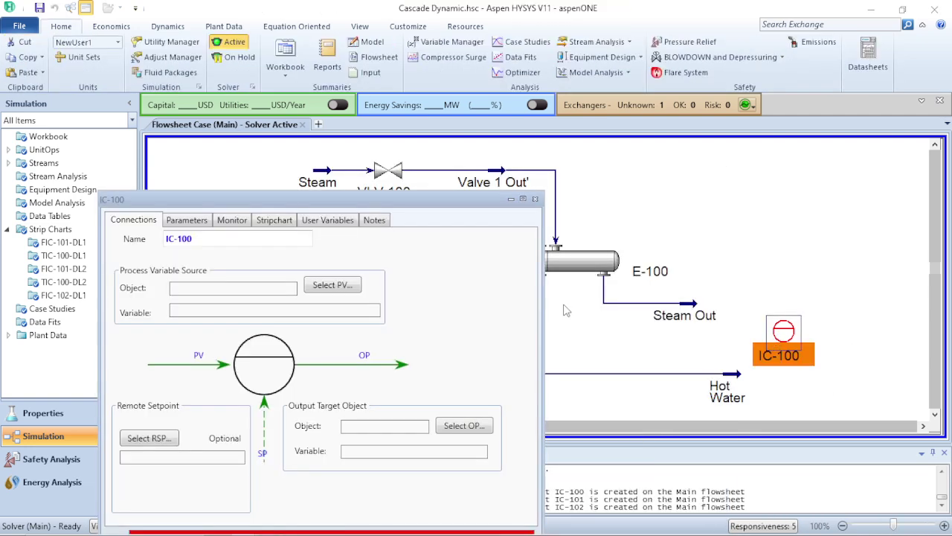
pyautogui.moveTo(314, 203); pyautogui.dragTo(416, 89)
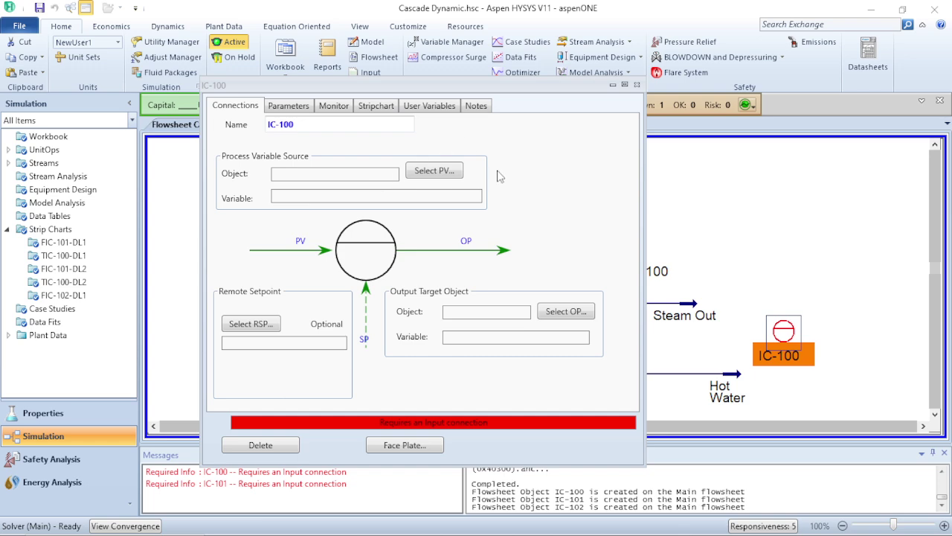
pyautogui.click(439, 170)
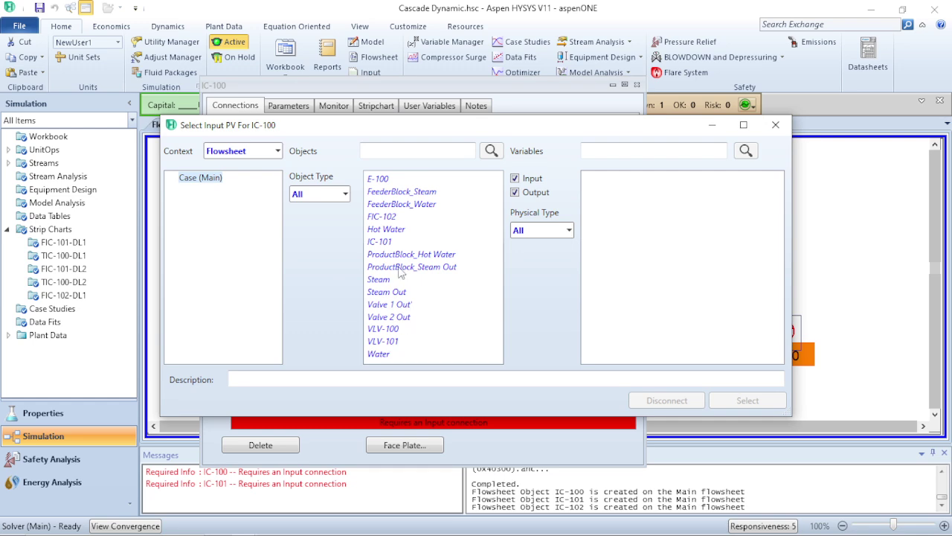
pyautogui.click(402, 230)
pyautogui.scroll(-20, 636, 316)
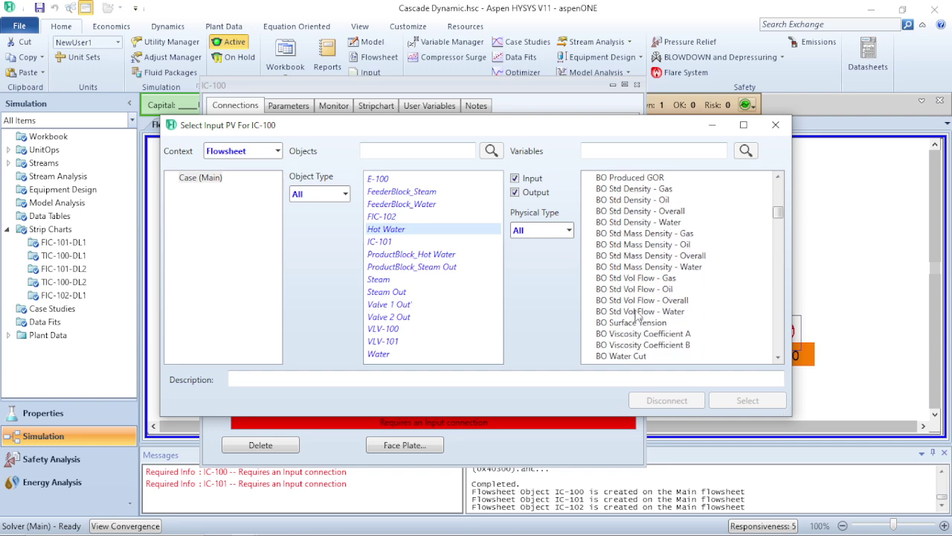
pyautogui.scroll(-20, 636, 315)
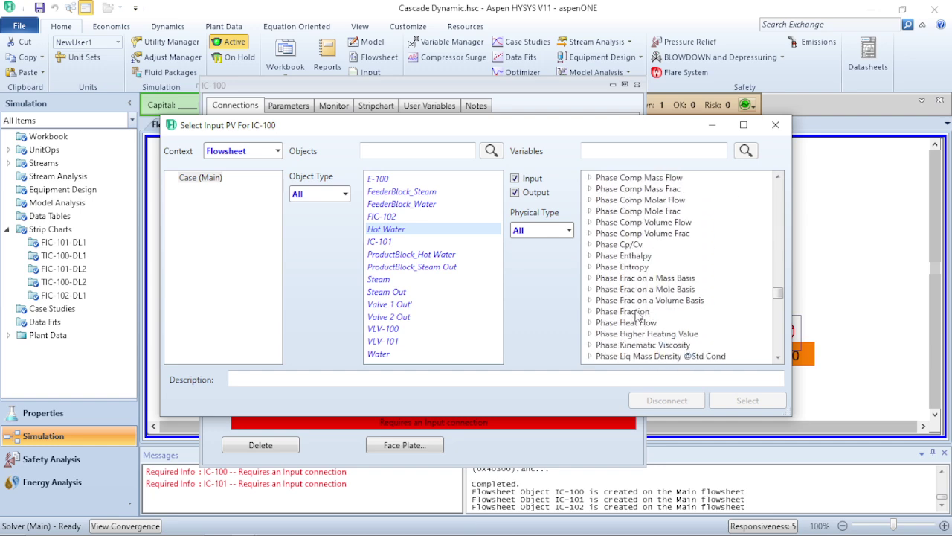
pyautogui.scroll(1, 636, 308)
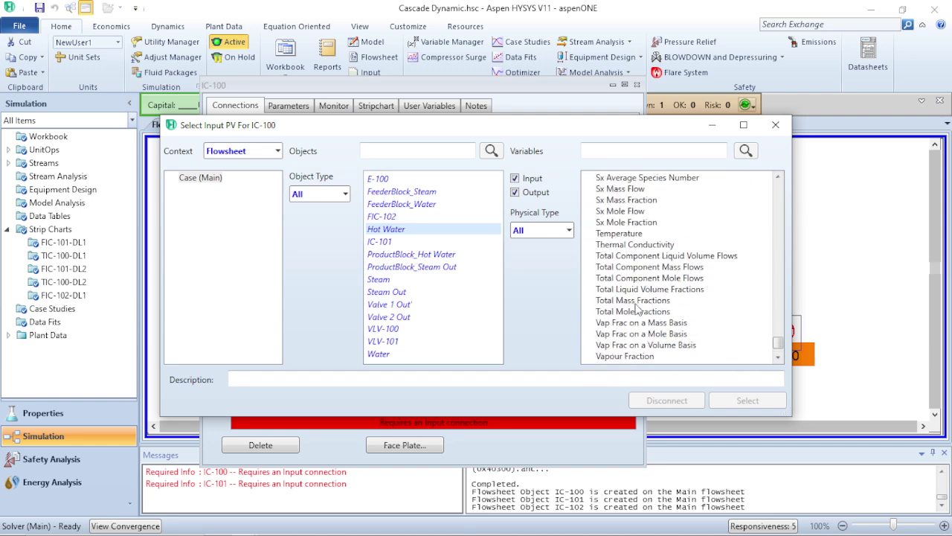
pyautogui.click(628, 235)
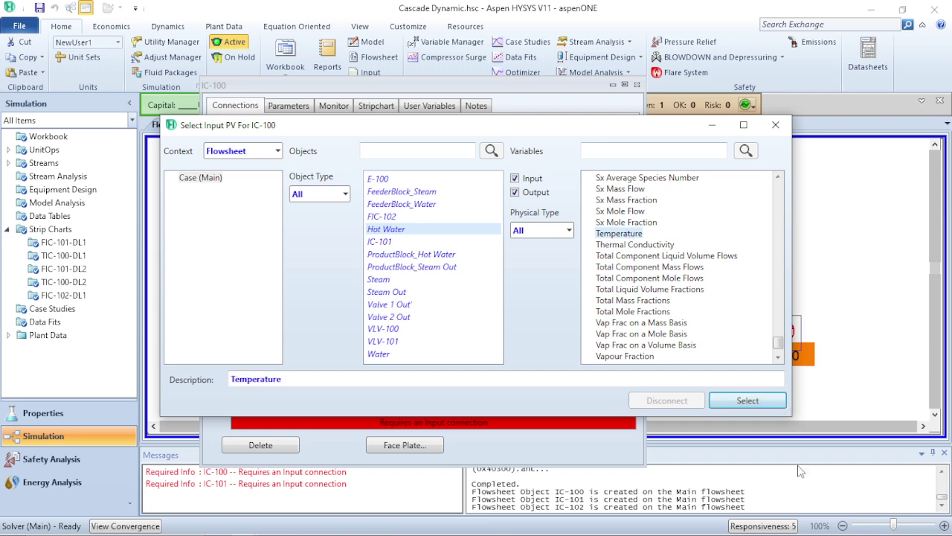
pyautogui.click(748, 400)
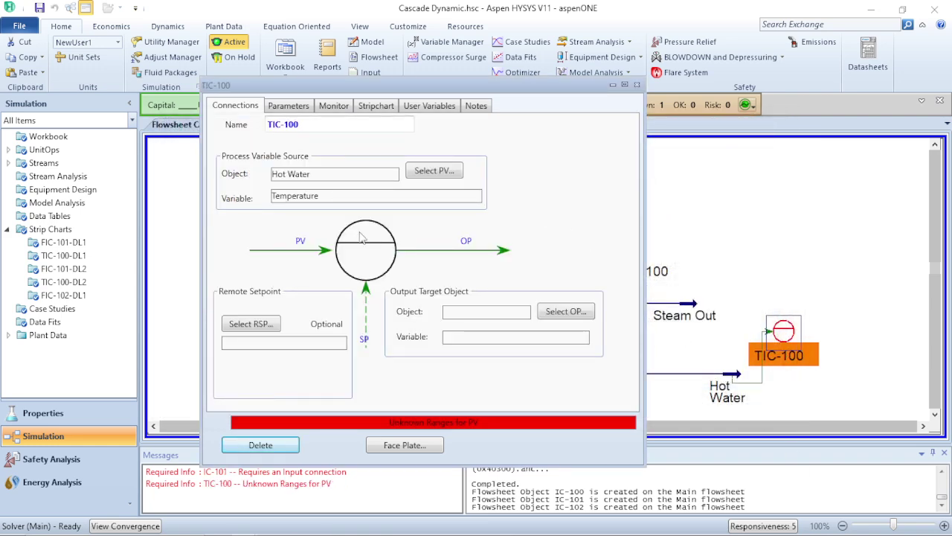
# - Set the PV range of TIC-100 to a minimum of 50 C and a maximum of 100 C
pyautogui.click(295, 108)
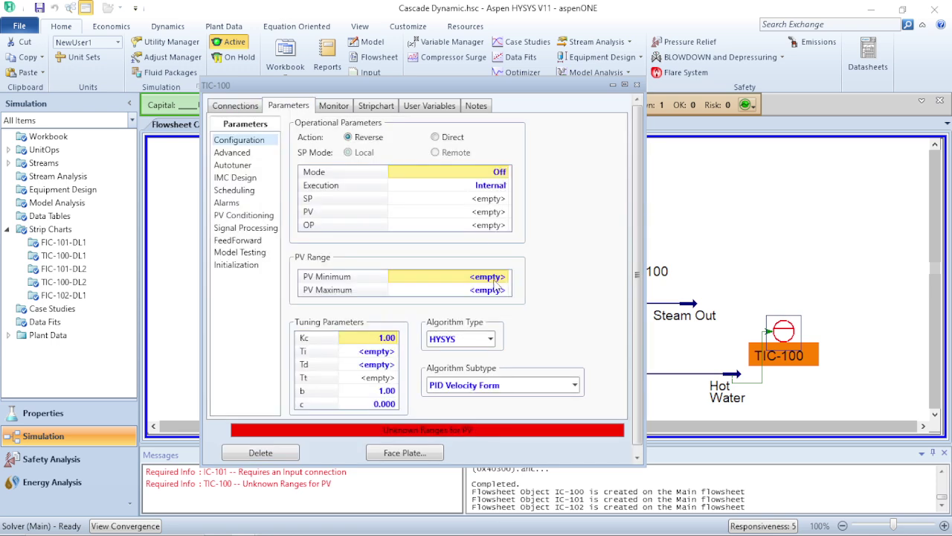
pyautogui.write('50 C')
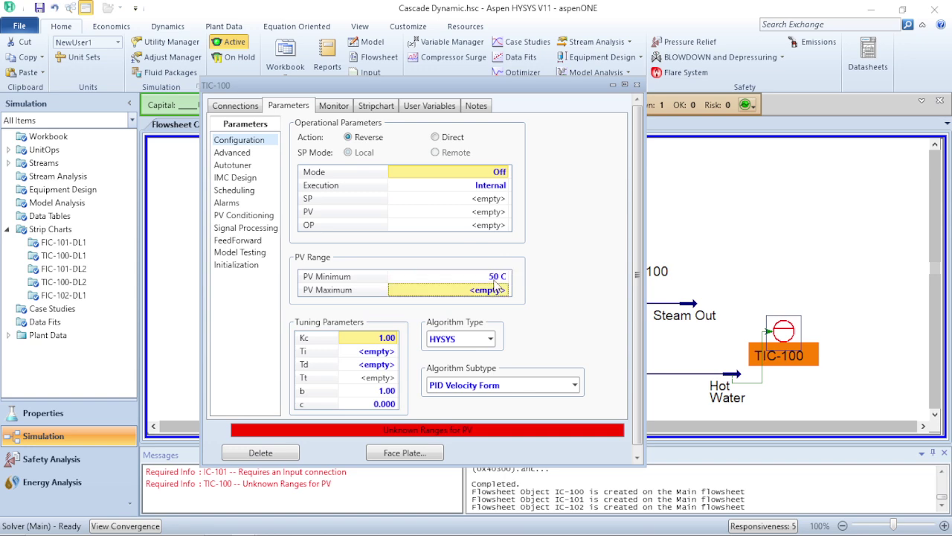
pyautogui.press('Return')
pyautogui.write('50.0000 C')
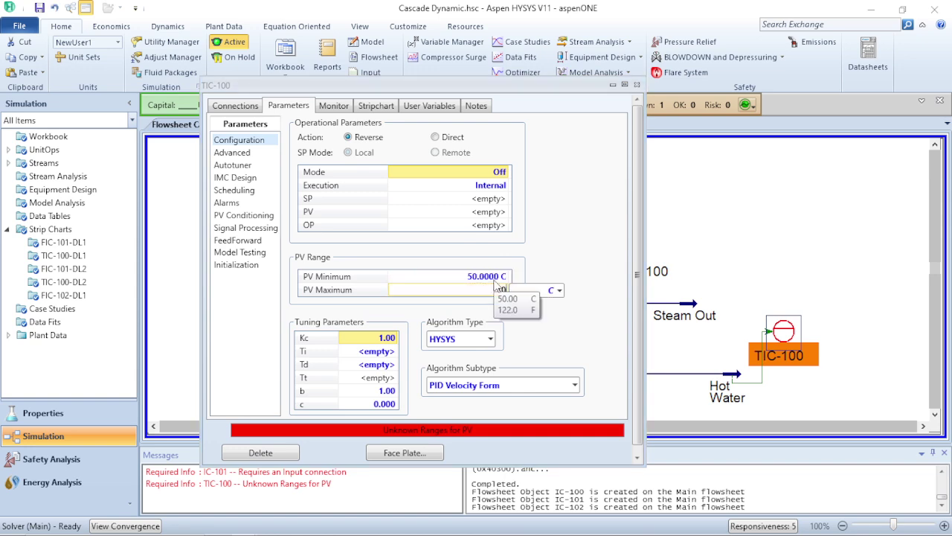
pyautogui.press('Return')
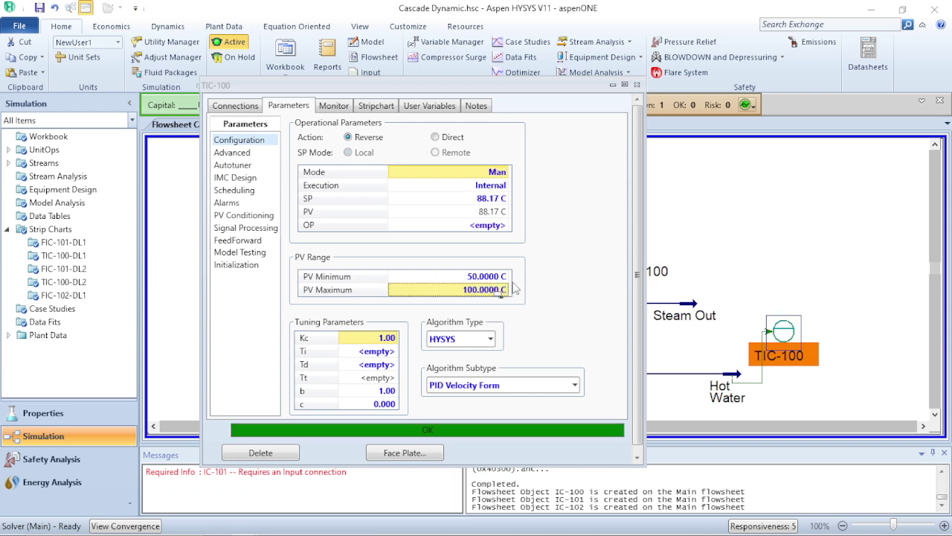
# - Set the setpoint SP of TIC-100 to 80 C
pyautogui.click(490, 203)
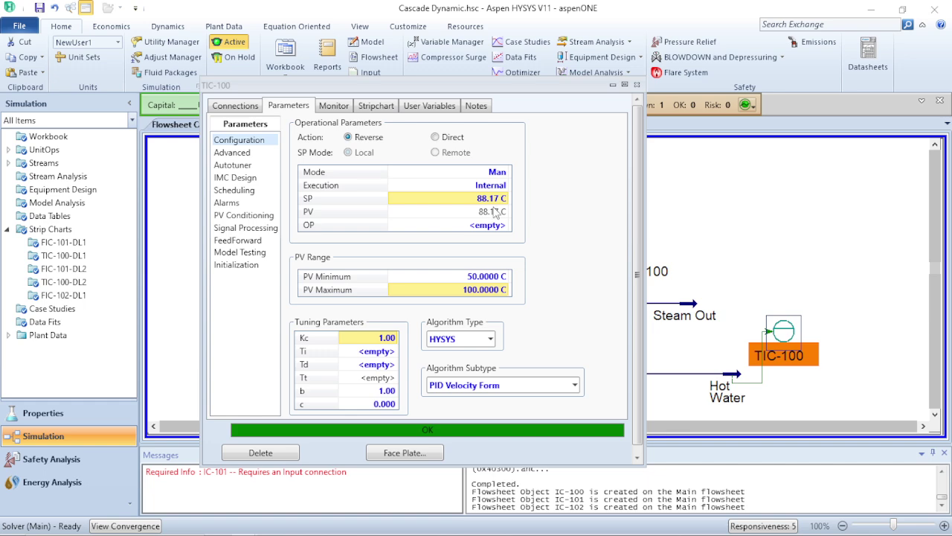
pyautogui.write('80')
pyautogui.press('Return')
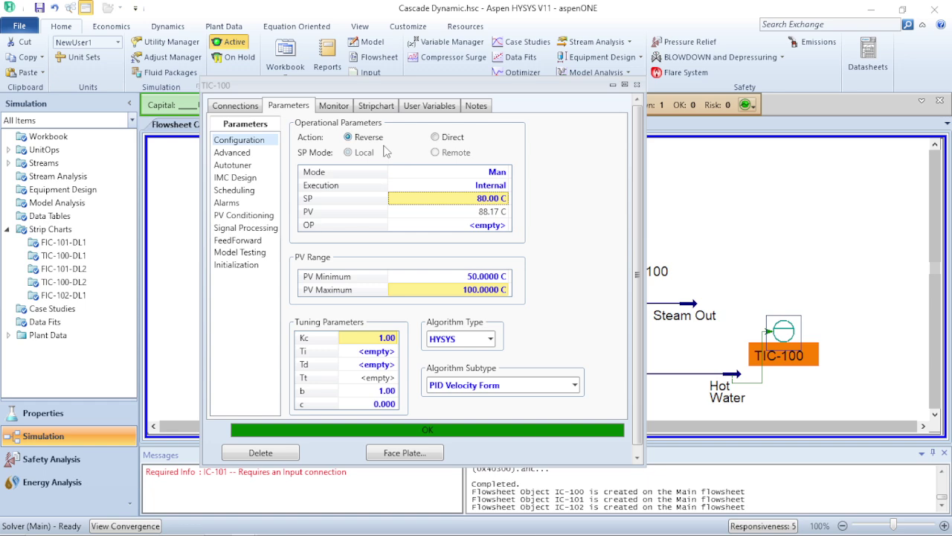
# - Close the TIC-100 window and connect the Mass Flow of Valve 1 Out' as the process variable source of controller IC-101
pyautogui.click(636, 85)
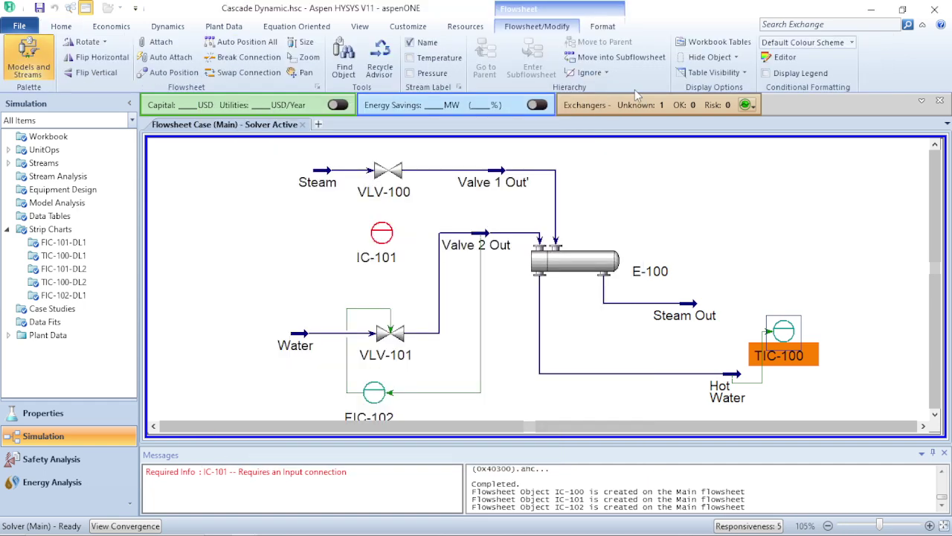
pyautogui.click(638, 207)
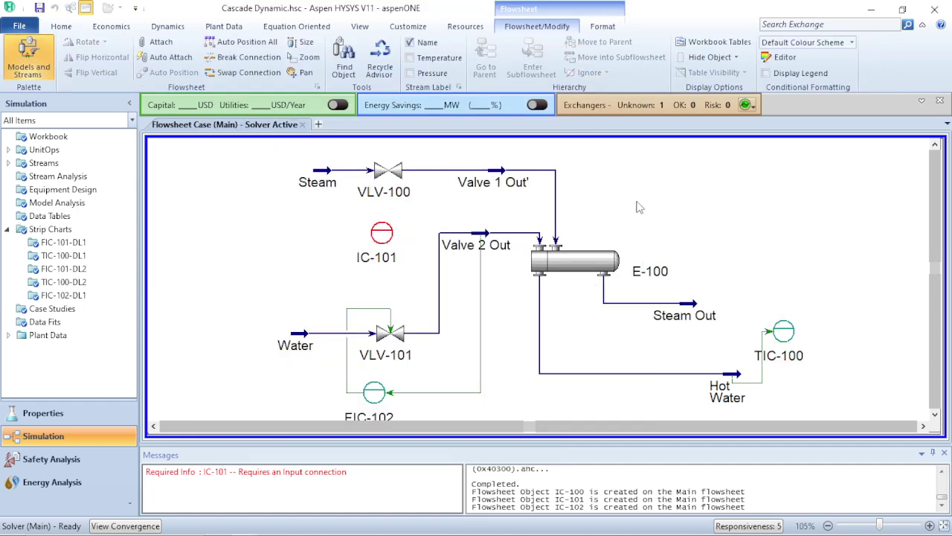
pyautogui.doubleClick(381, 234)
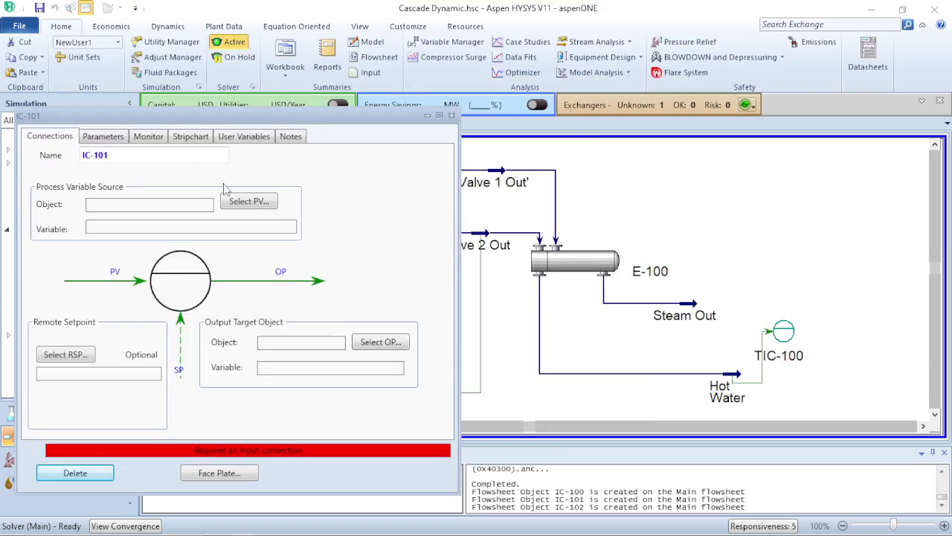
pyautogui.click(253, 202)
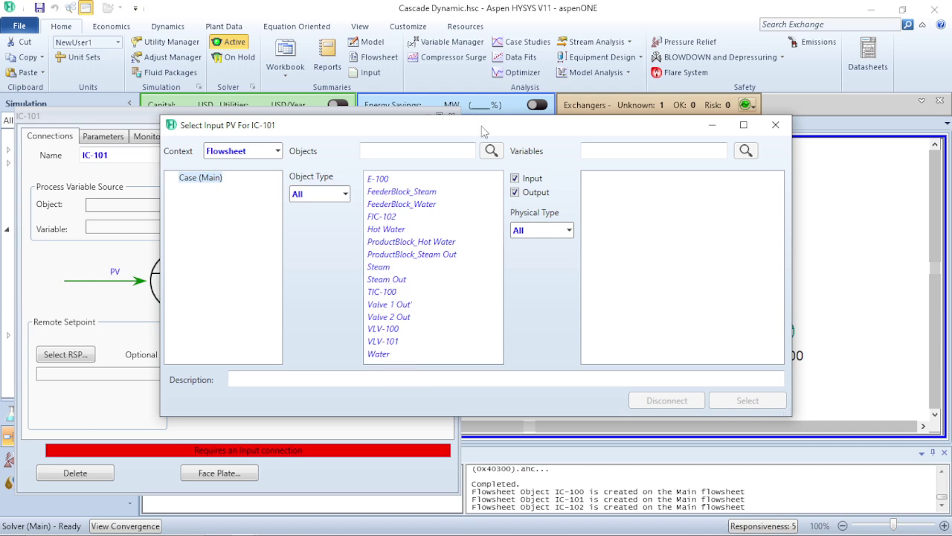
pyautogui.moveTo(484, 131); pyautogui.dragTo(488, 159)
pyautogui.click(397, 332)
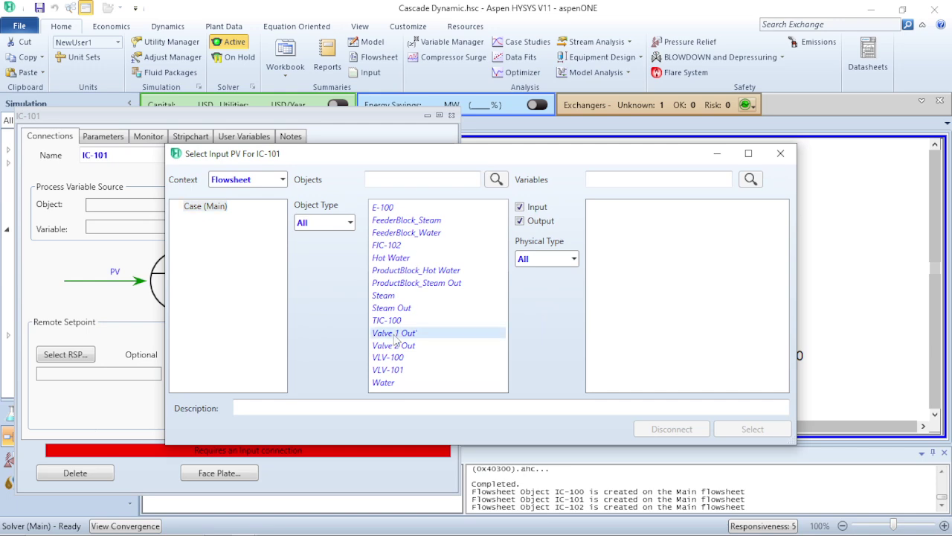
pyautogui.scroll(-20, 624, 325)
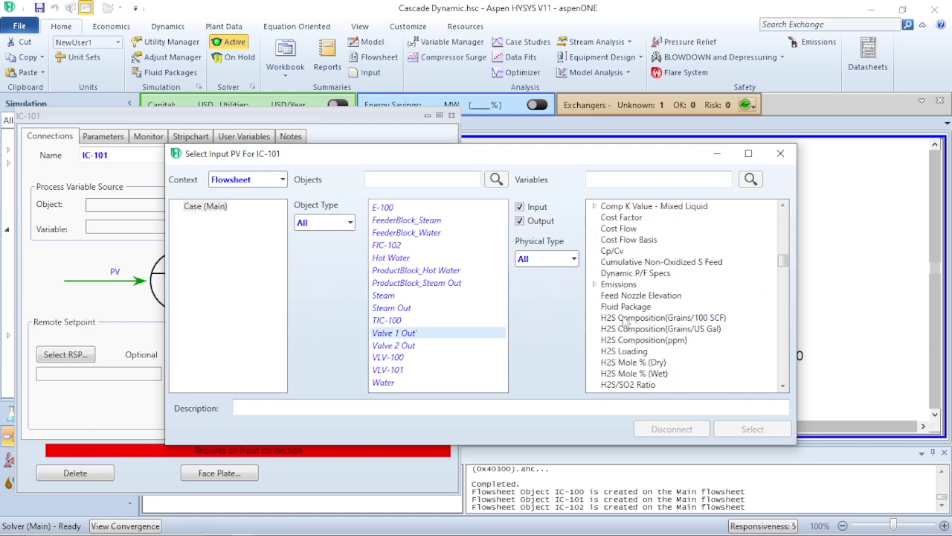
pyautogui.scroll(-2, 625, 321)
pyautogui.scroll(2, 625, 312)
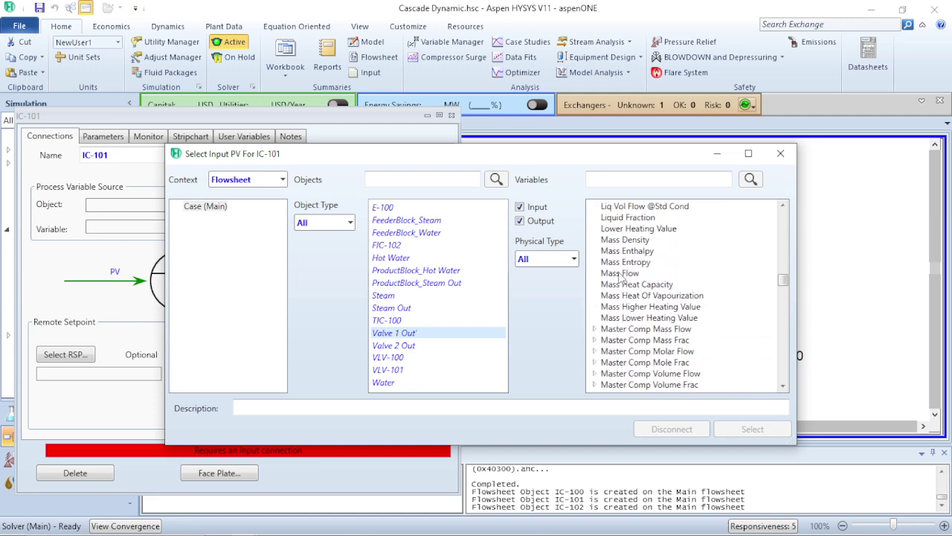
pyautogui.click(621, 273)
pyautogui.click(767, 432)
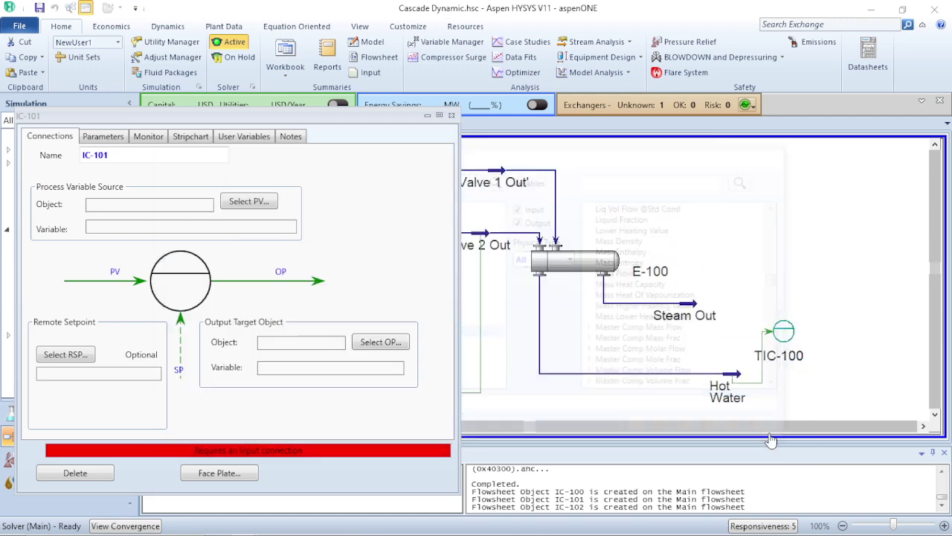
# - Connect the Actuator Desired Position of VLV-100 as the output target of FIC-101
pyautogui.click(383, 346)
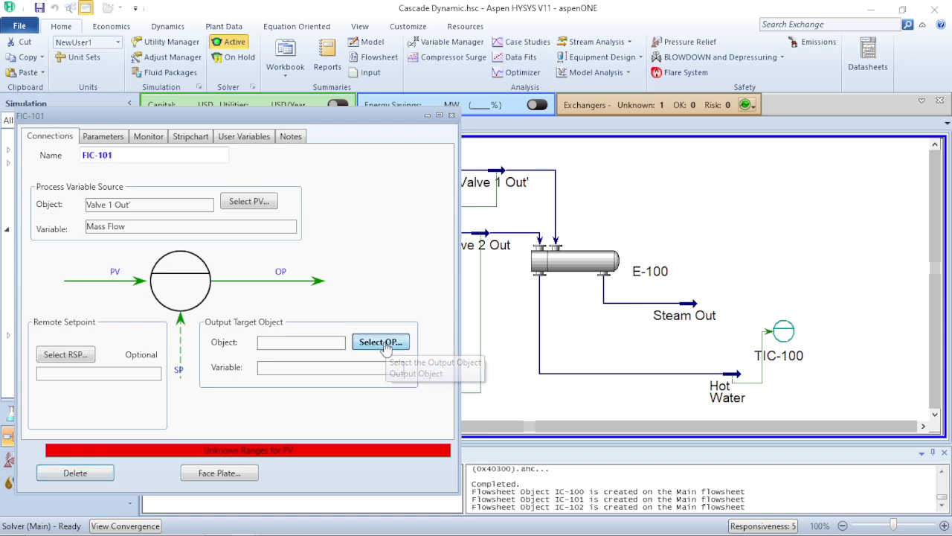
pyautogui.click(383, 216)
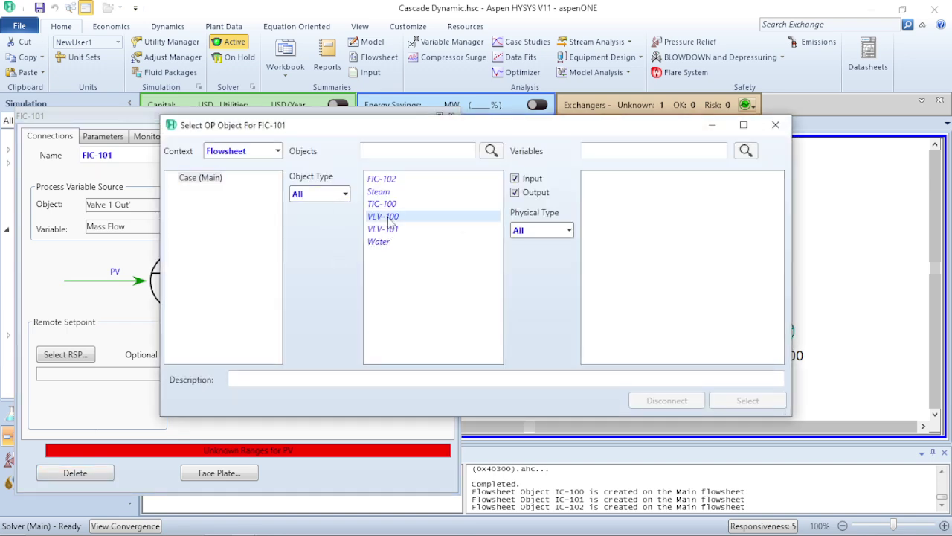
pyautogui.click(651, 183)
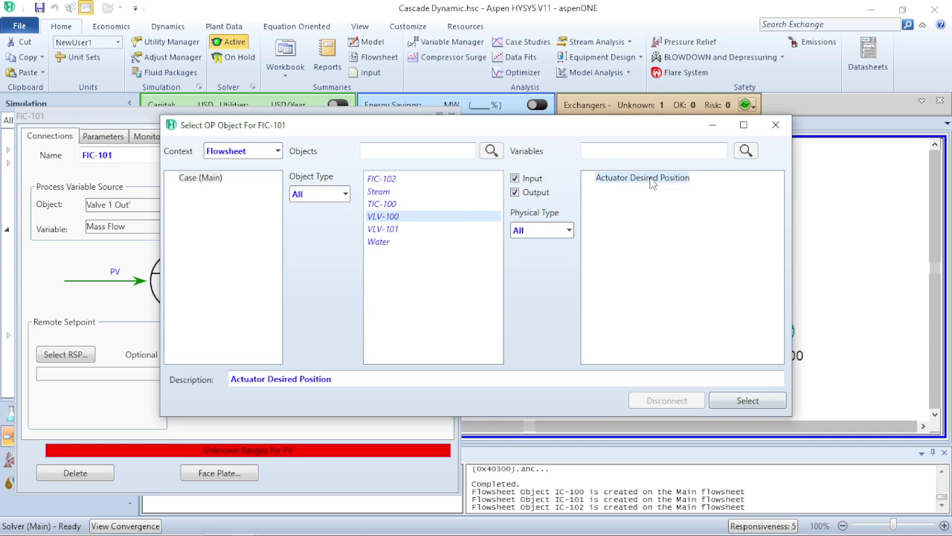
pyautogui.click(748, 402)
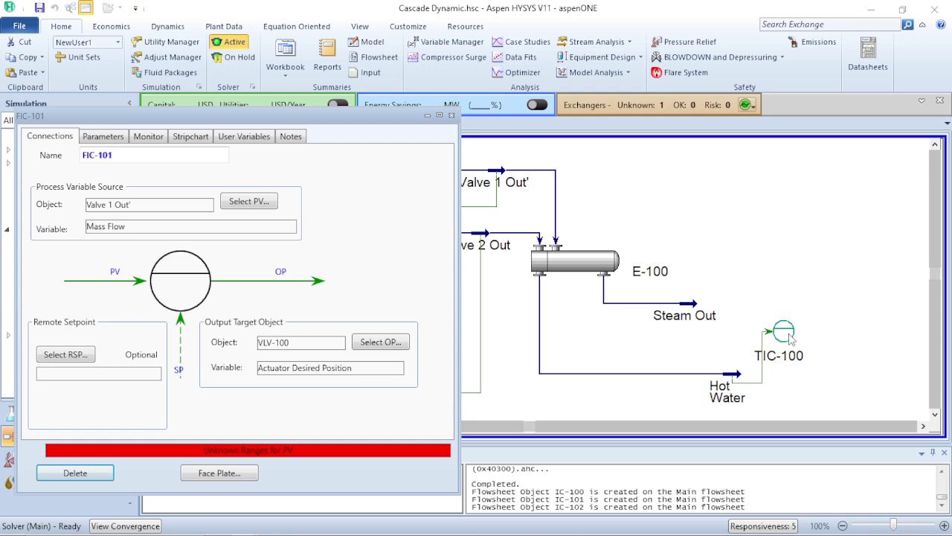
# - Select TIC-100 as the remote setpoint source of FIC-101
pyautogui.click(64, 354)
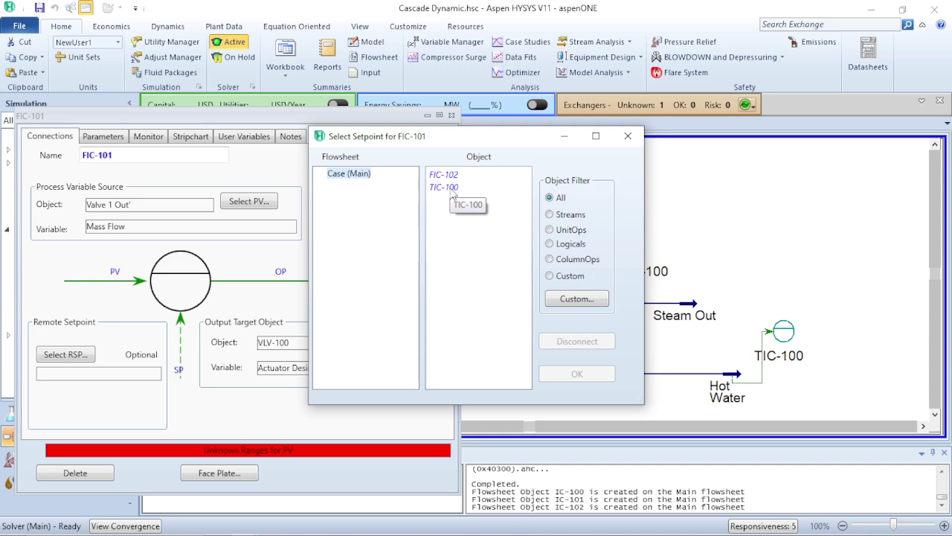
pyautogui.click(452, 193)
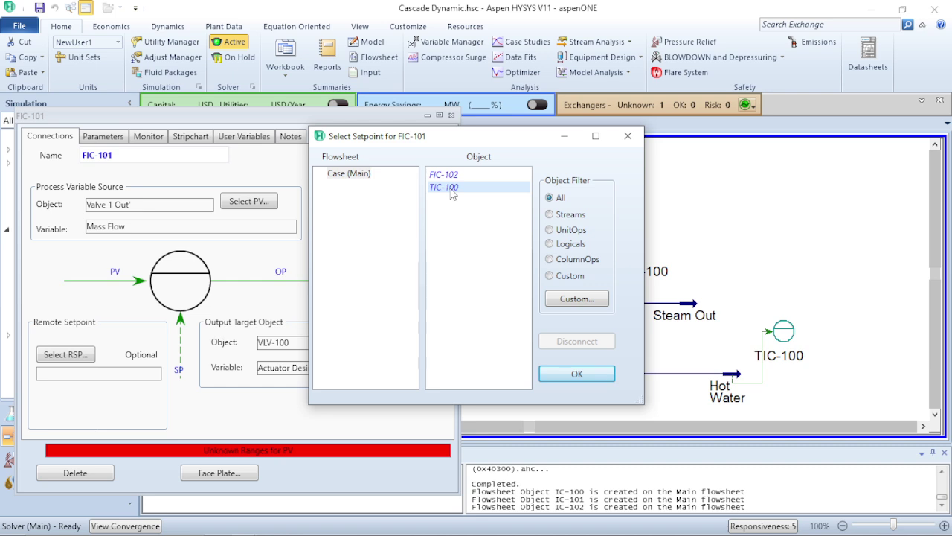
pyautogui.click(578, 375)
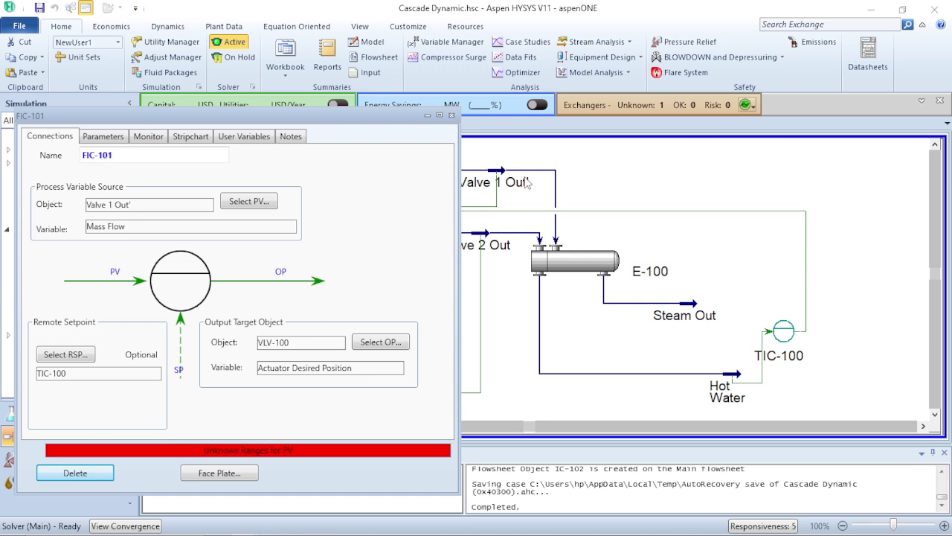
# - Set the PV range of FIC-101 to a minimum of 50 kg/h and a maximum of 200 kg/h
pyautogui.click(104, 137)
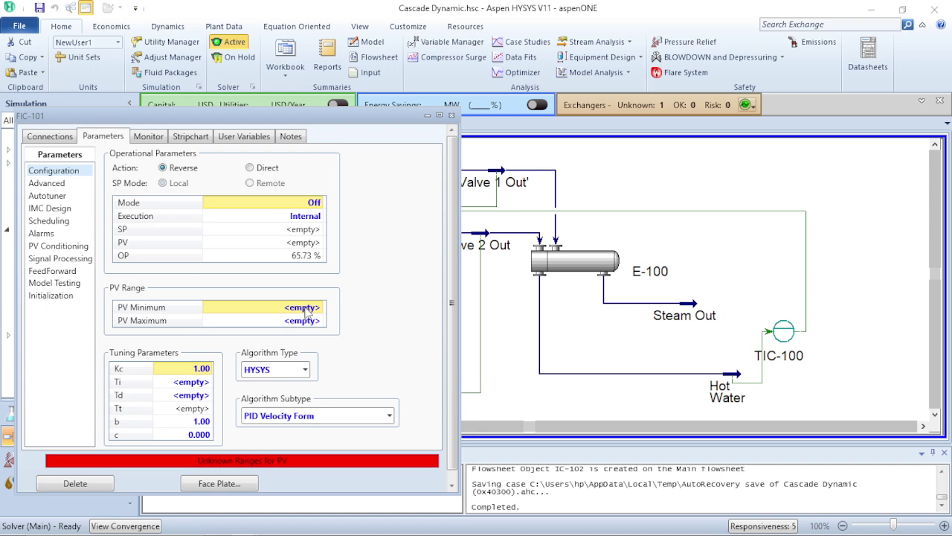
pyautogui.write('1.')
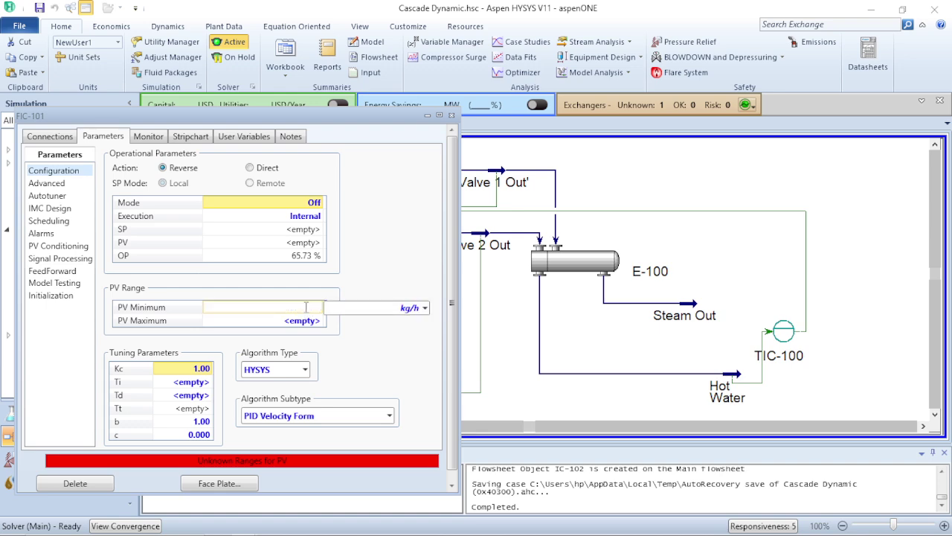
pyautogui.write('0')
pyautogui.press('Return')
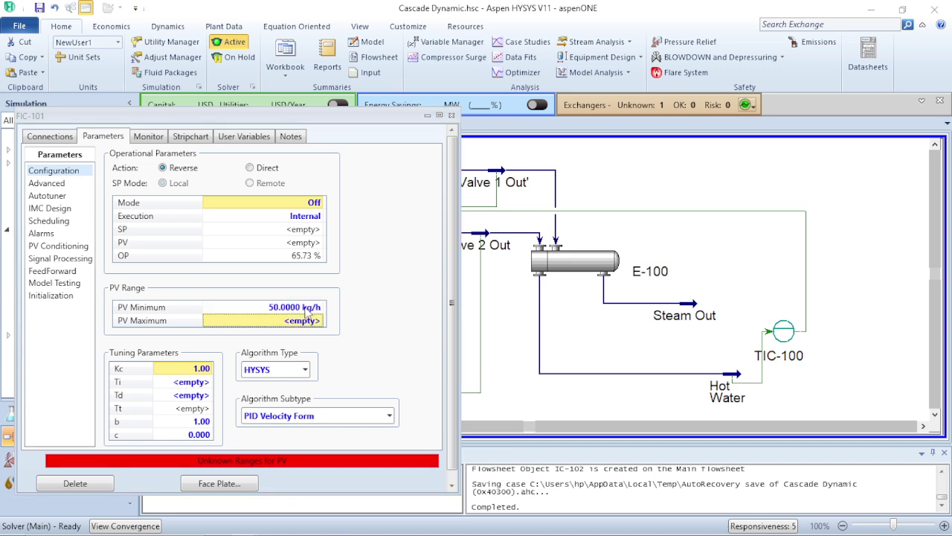
pyautogui.click(307, 313)
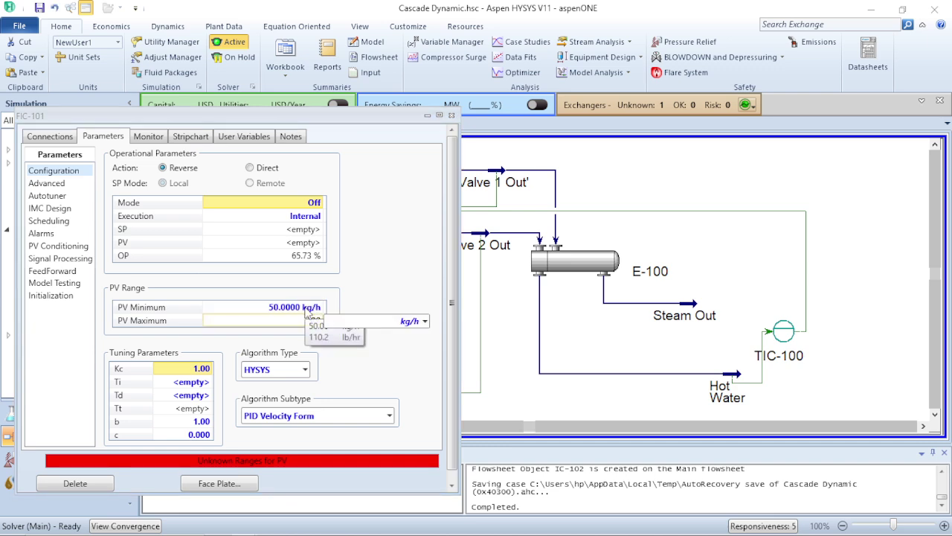
pyautogui.write('200')
pyautogui.press('Return')
# - Set the setpoint SP of FIC-101 to 100 kg/h
pyautogui.click(304, 233)
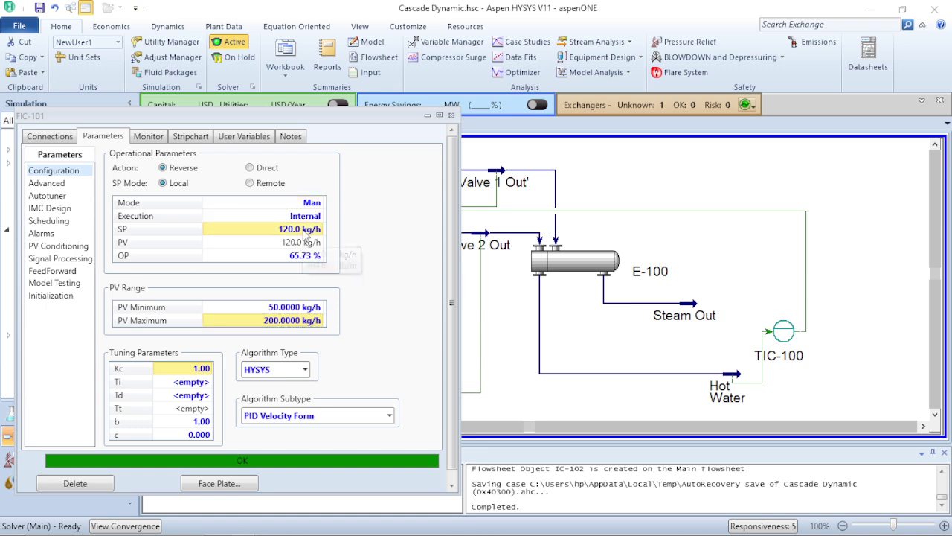
pyautogui.write('100')
pyautogui.press('Return')
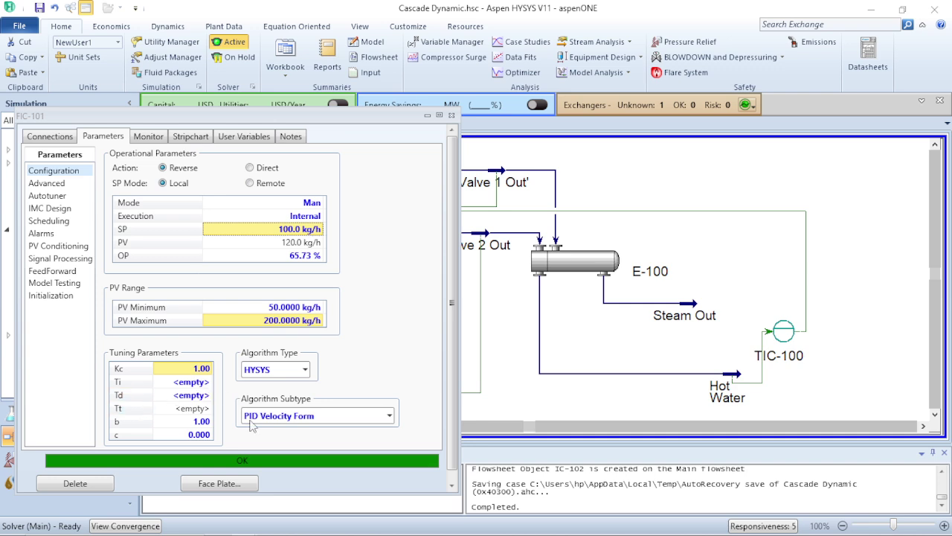
# - Set the tuning parameters Kc and Ti of FIC-101 to 0.1 each, and close the controller window
pyautogui.click(195, 382)
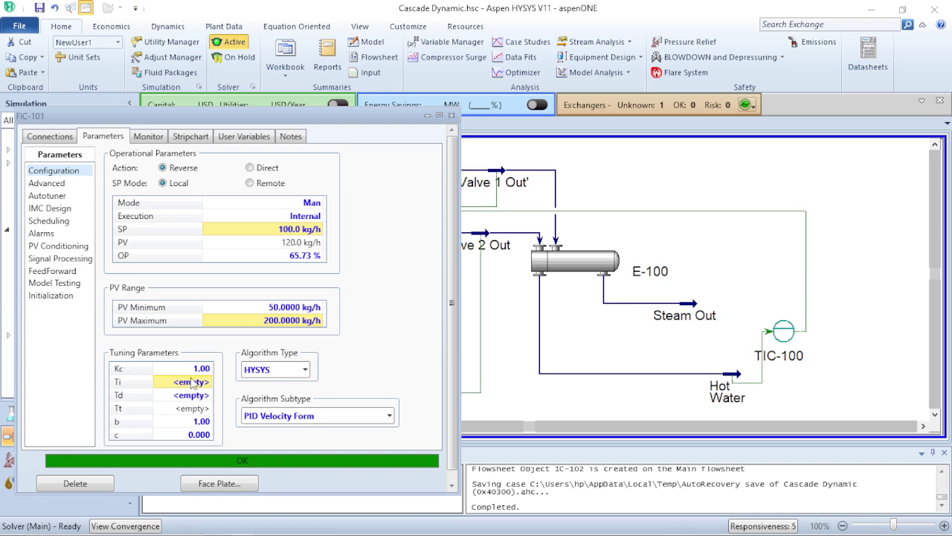
pyautogui.click(206, 369)
pyautogui.write('0.1')
pyautogui.press('Return')
pyautogui.write('0.1')
pyautogui.press('Return')
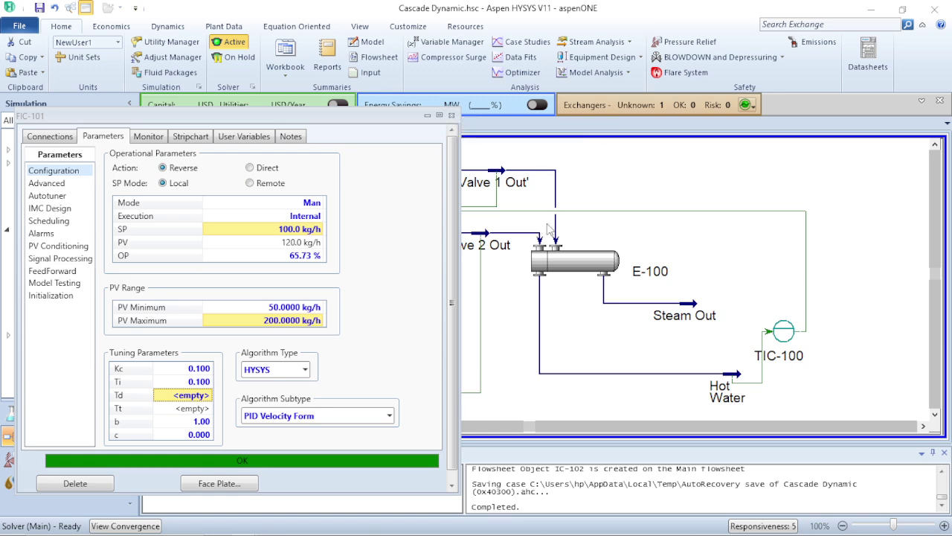
pyautogui.click(729, 345)
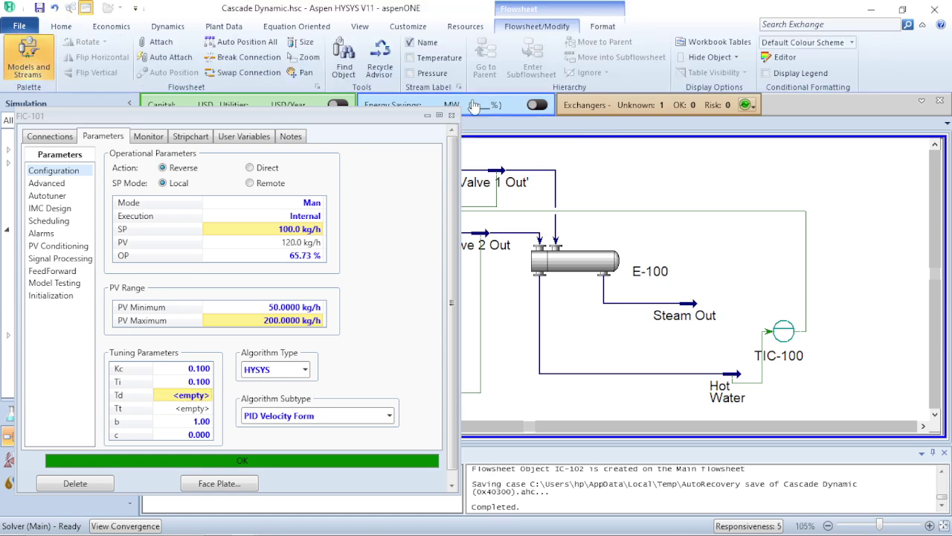
pyautogui.click(448, 124)
pyautogui.click(573, 261)
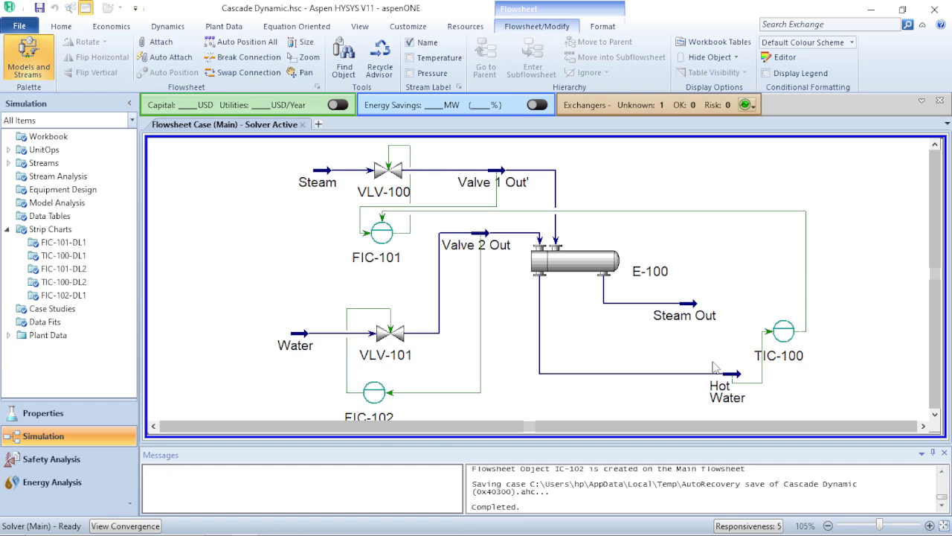
# - Set the tuning parameter Ti of TIC-100 to 0.05 and close the controller window
pyautogui.doubleClick(779, 355)
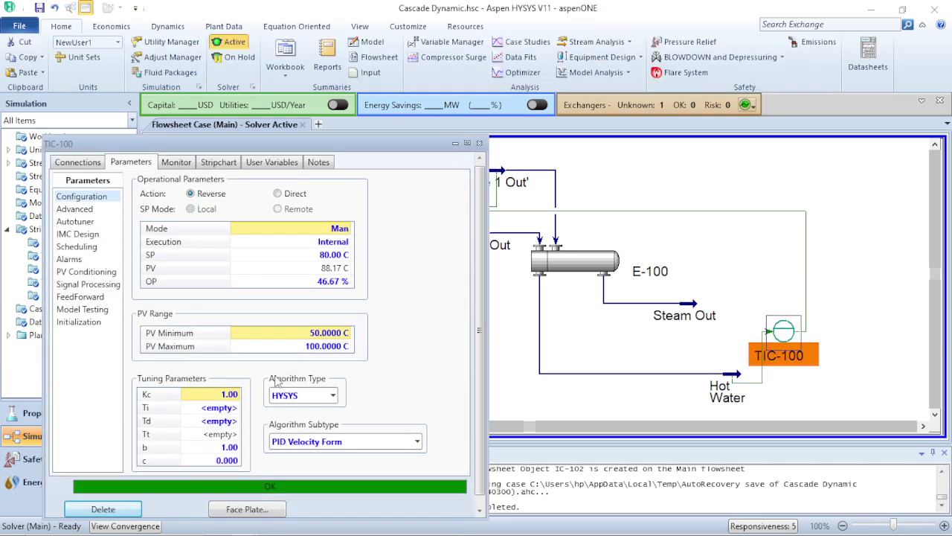
pyautogui.click(211, 411)
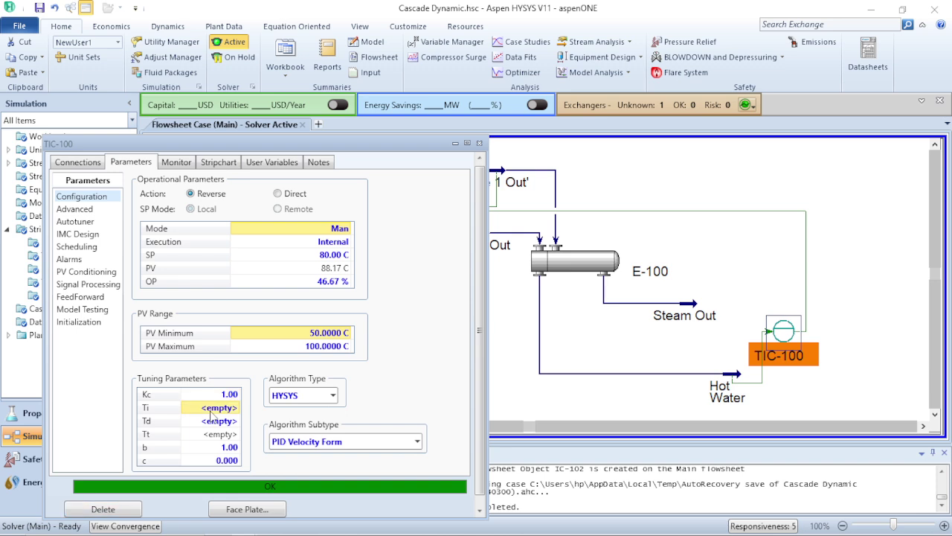
pyautogui.write('0.05')
pyautogui.press('Return')
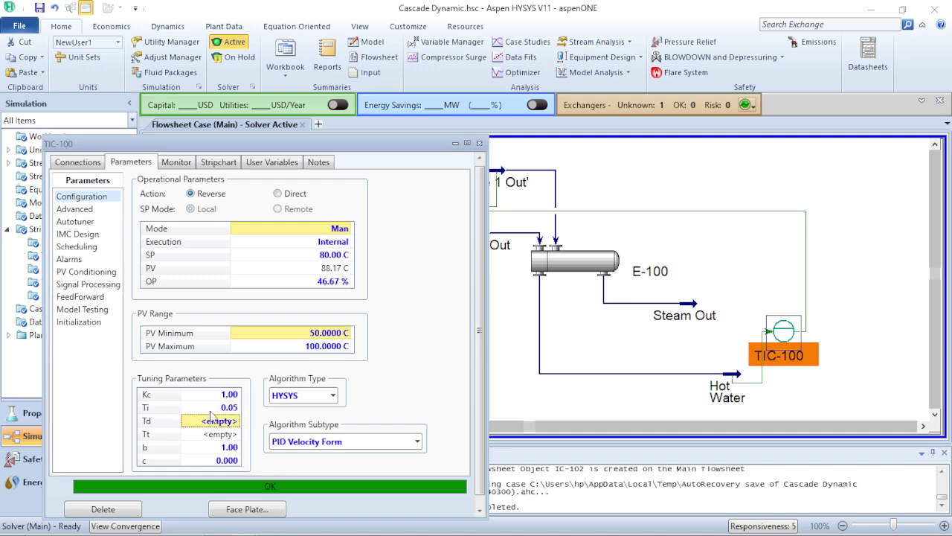
pyautogui.click(480, 143)
pyautogui.click(397, 294)
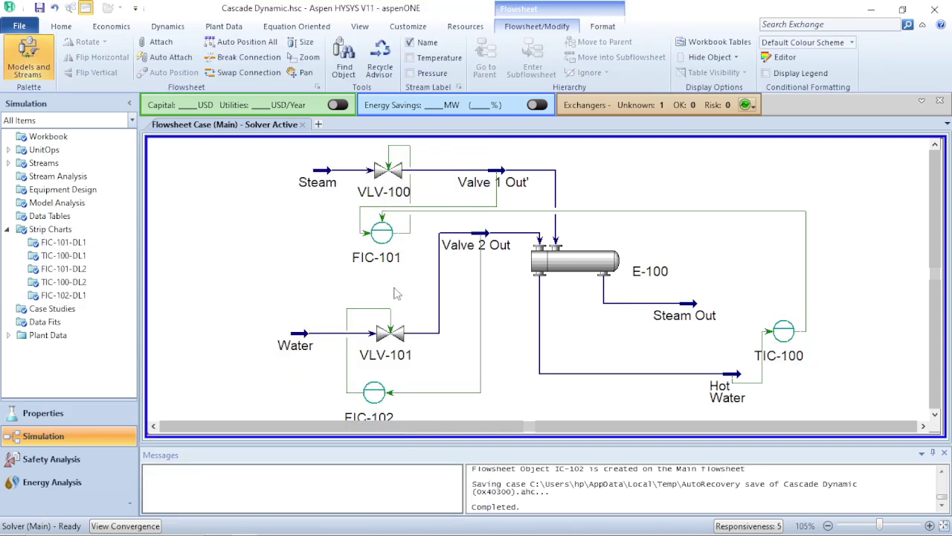
# - Flip the FIC-101 controller icon horizontally on the flowsheet
pyautogui.click(391, 232)
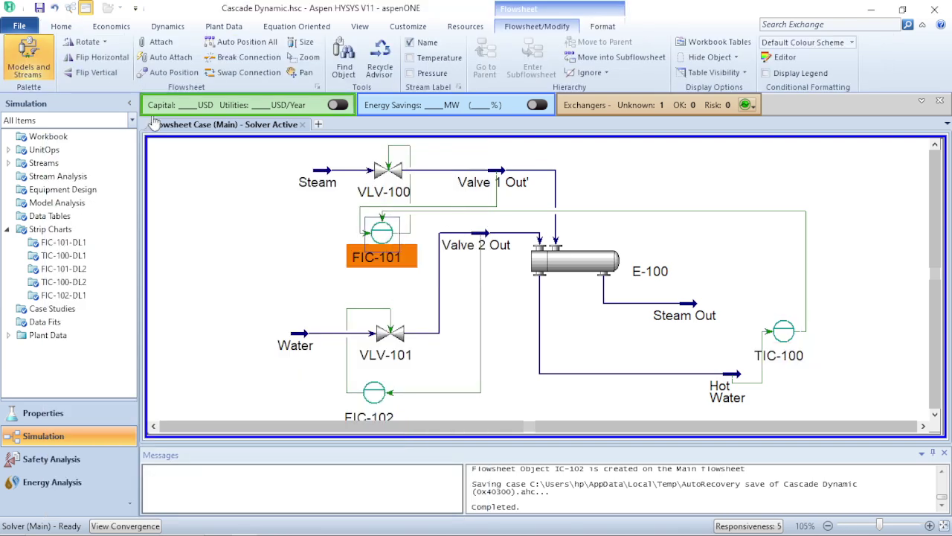
pyautogui.click(97, 58)
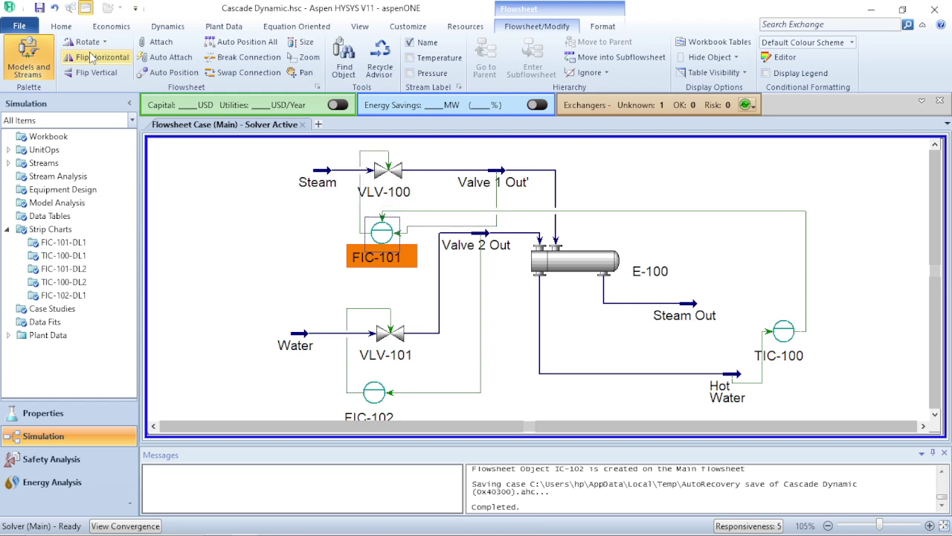
pyautogui.click(221, 294)
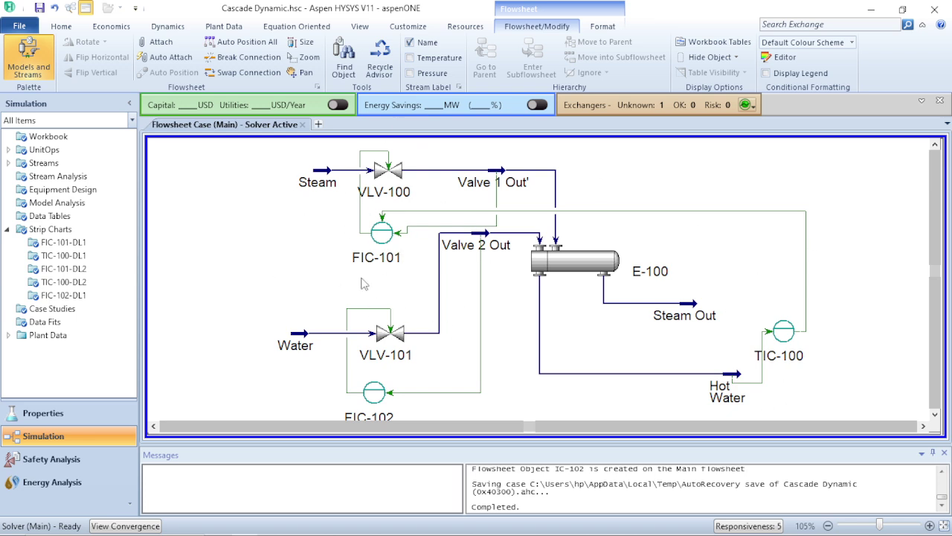
# - Create a strip chart for TIC-100 from the SP, PV, OP Only variable set, deactivate OP, and close its setup
pyautogui.click(166, 28)
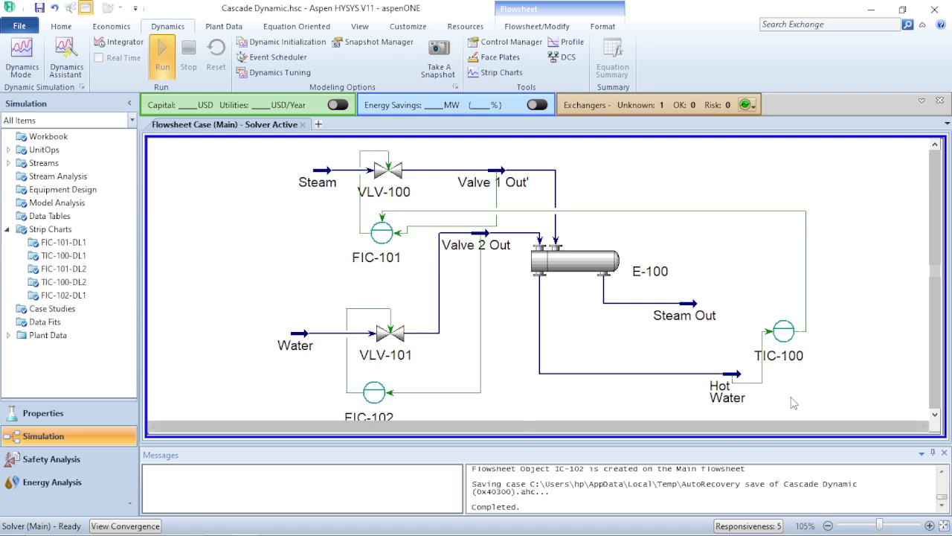
pyautogui.doubleClick(783, 332)
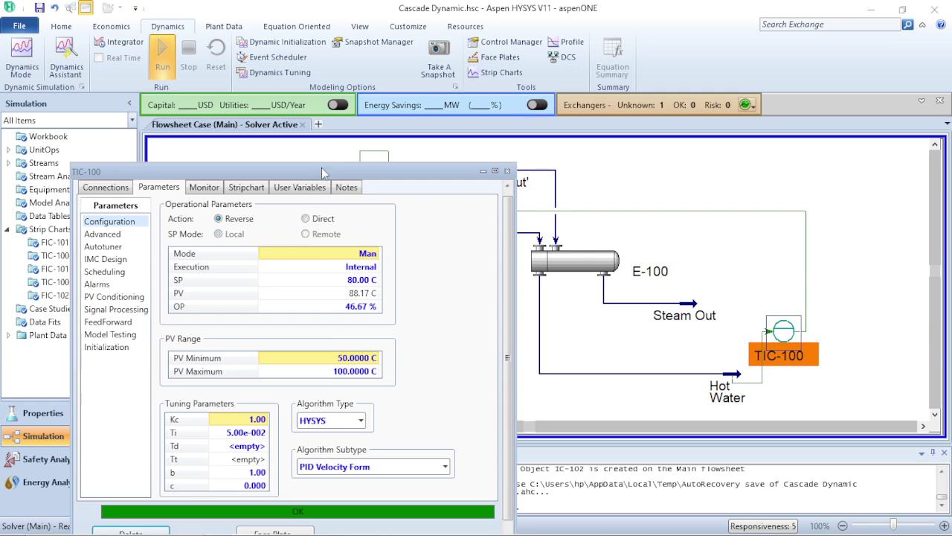
pyautogui.click(250, 141)
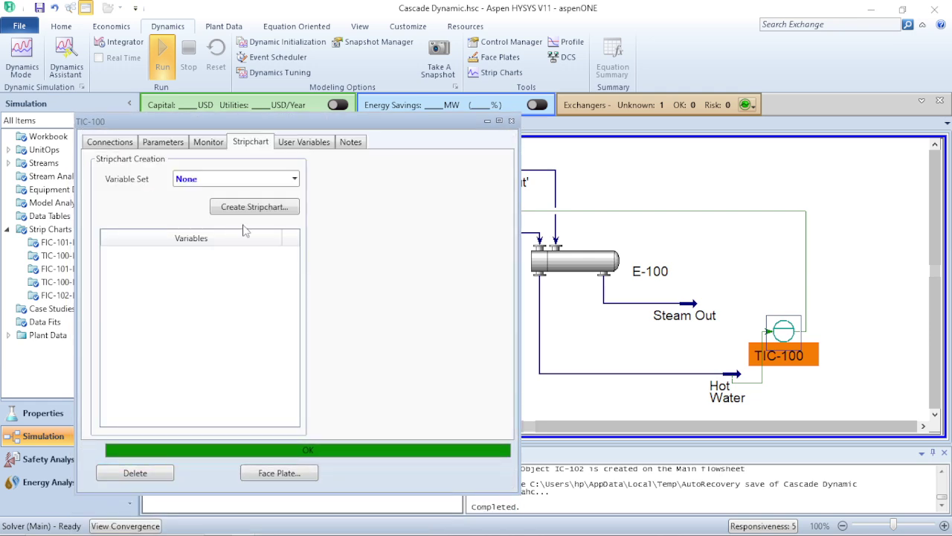
pyautogui.click(294, 183)
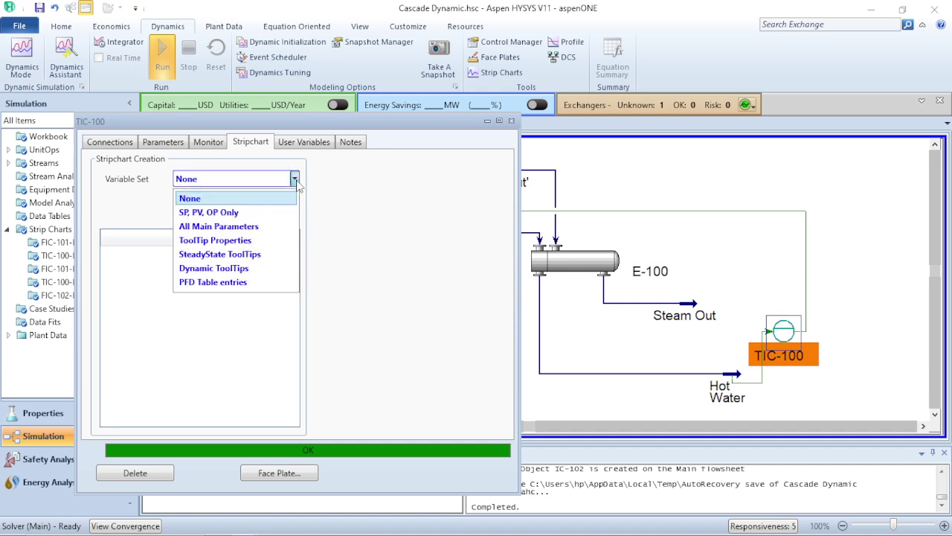
pyautogui.click(260, 214)
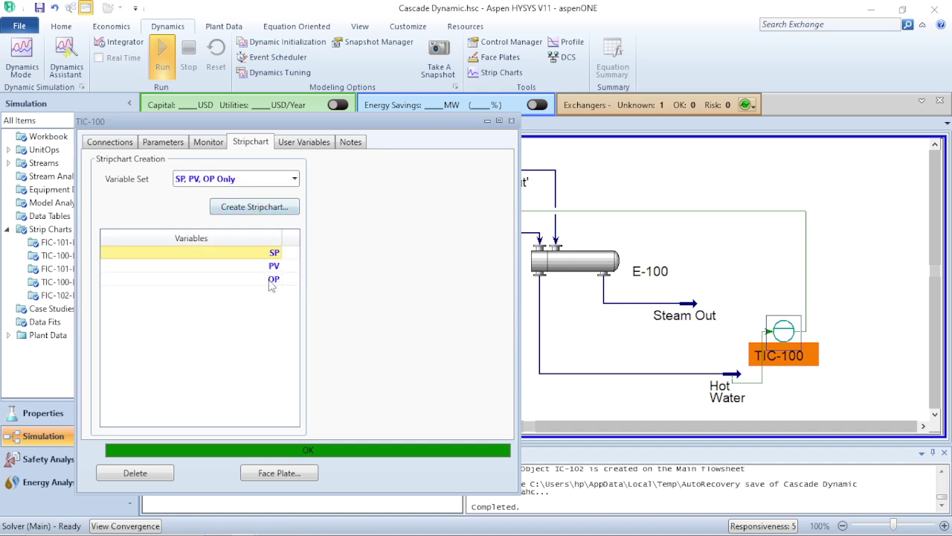
pyautogui.click(260, 208)
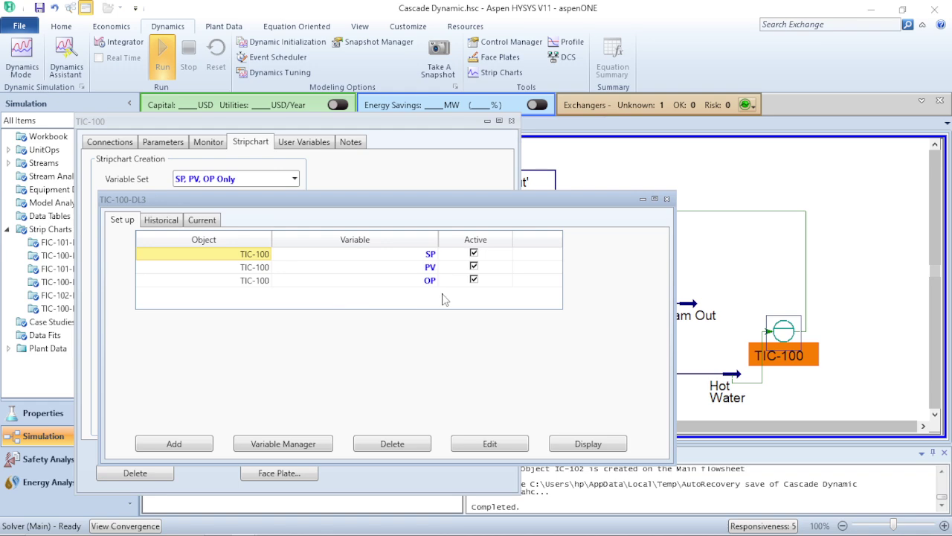
pyautogui.click(474, 281)
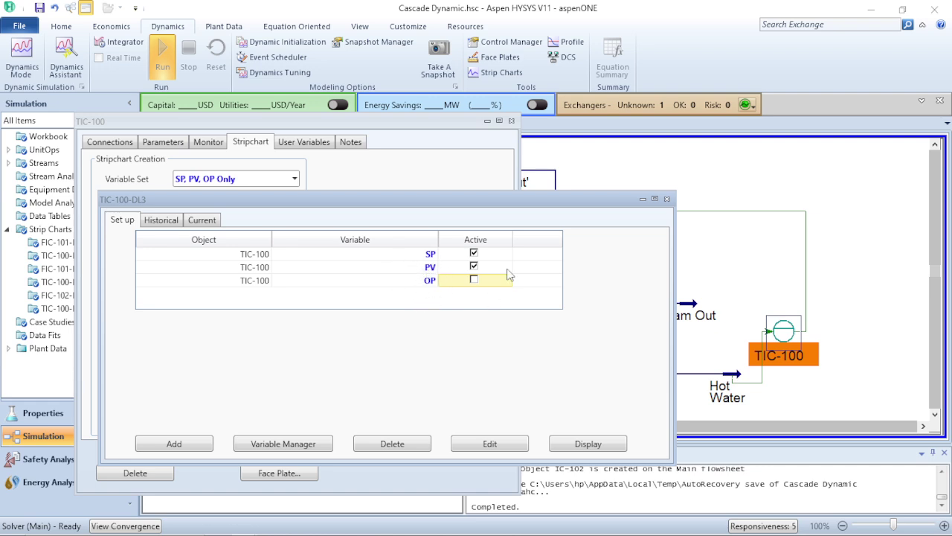
pyautogui.click(667, 199)
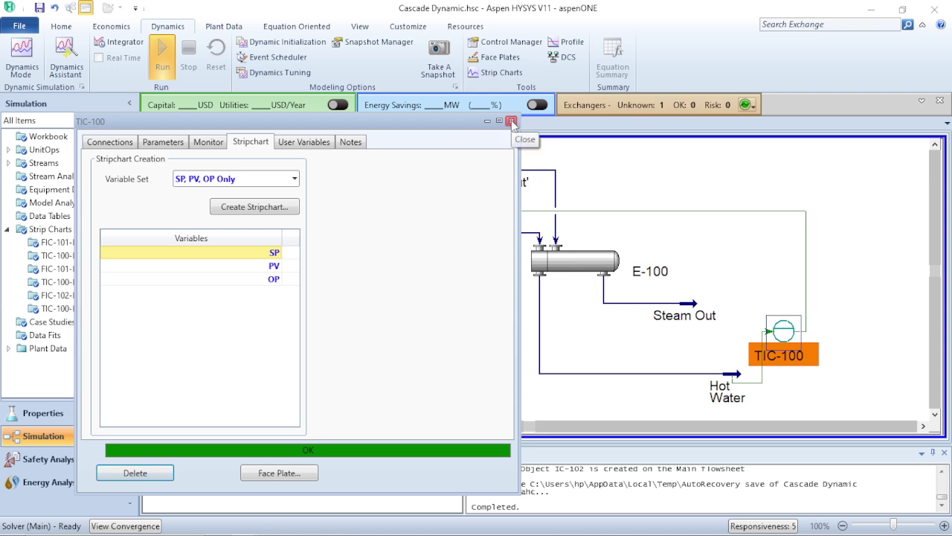
# - Create another TIC-100 strip chart with OP inactive, display it beside the controller window, and close its setup
pyautogui.click(262, 207)
pyautogui.click(494, 362)
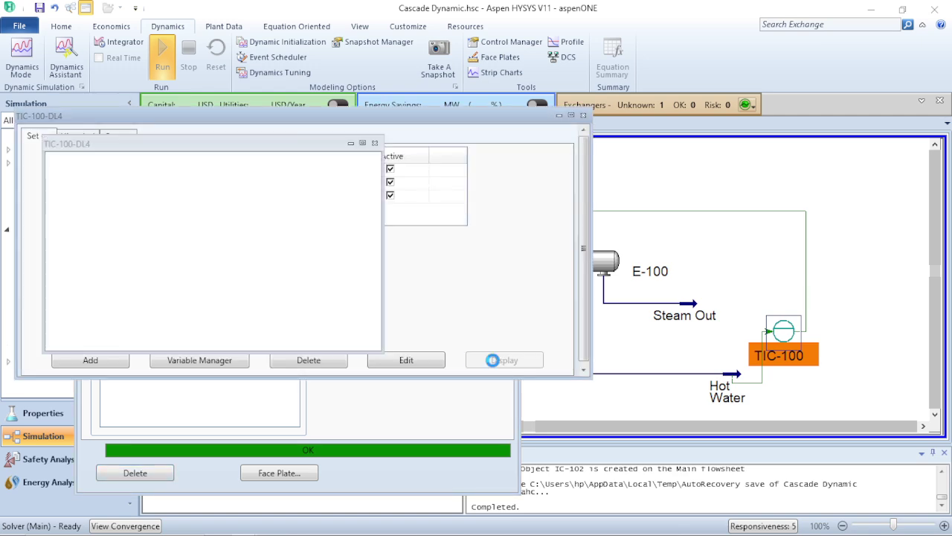
pyautogui.click(370, 143)
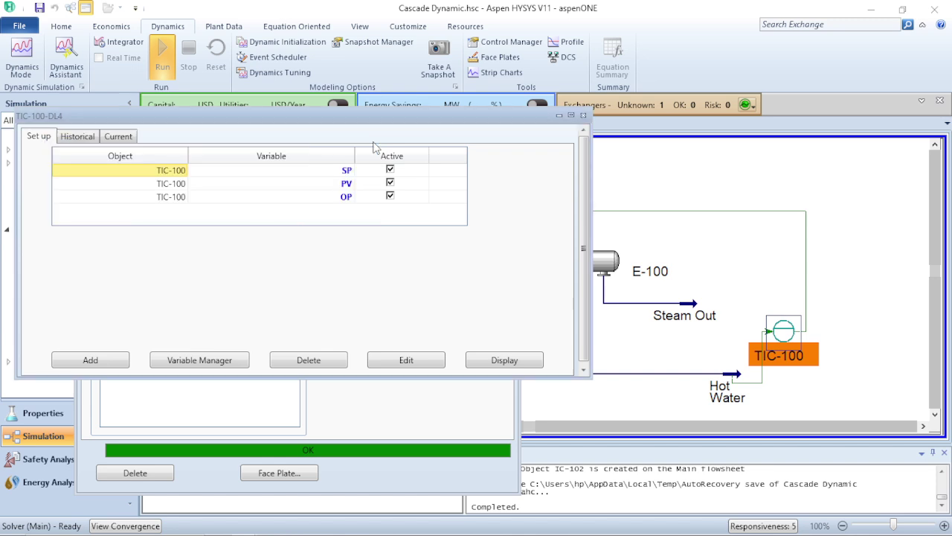
pyautogui.click(390, 196)
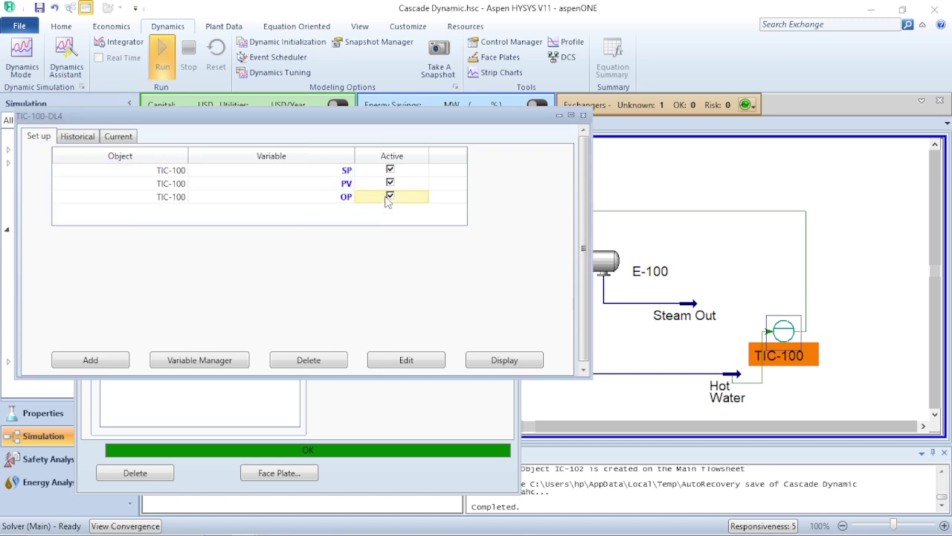
pyautogui.click(495, 360)
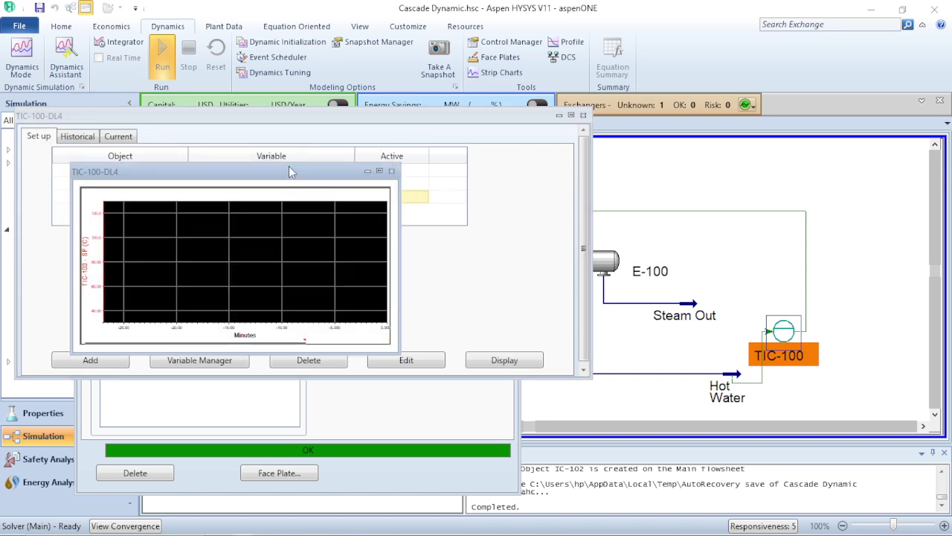
pyautogui.moveTo(288, 172); pyautogui.dragTo(837, 139)
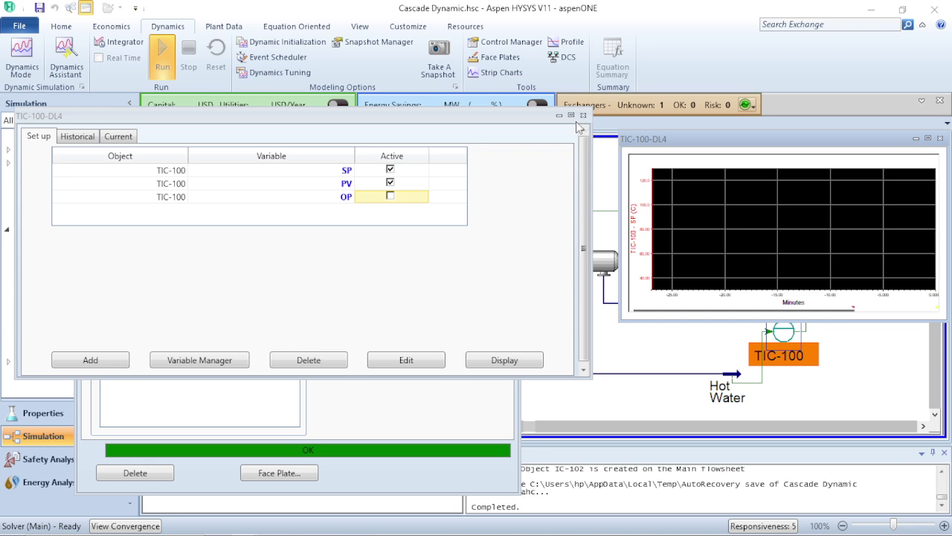
pyautogui.click(583, 116)
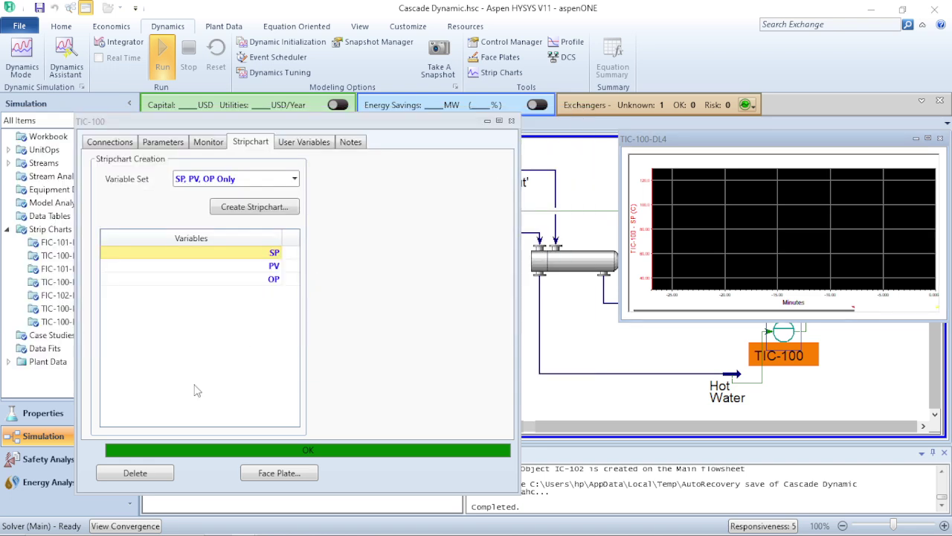
# - Open the TIC-100 face plate alongside the controller's configuration parameters and move it clear of the parameter values
pyautogui.click(278, 473)
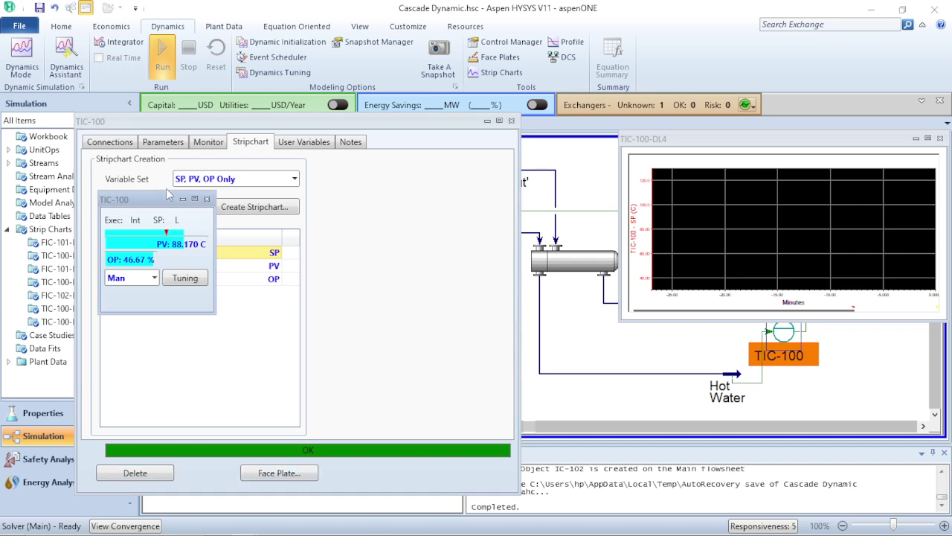
pyautogui.click(114, 141)
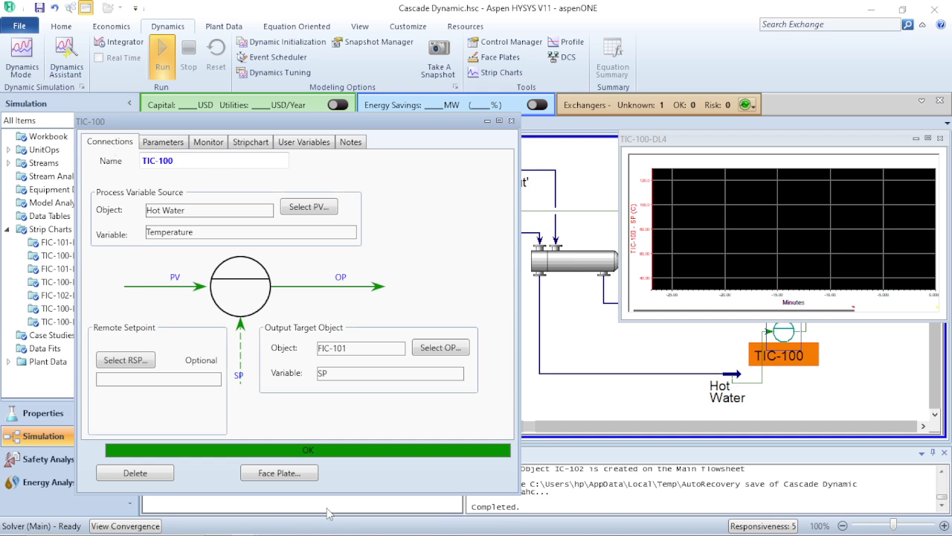
pyautogui.click(296, 477)
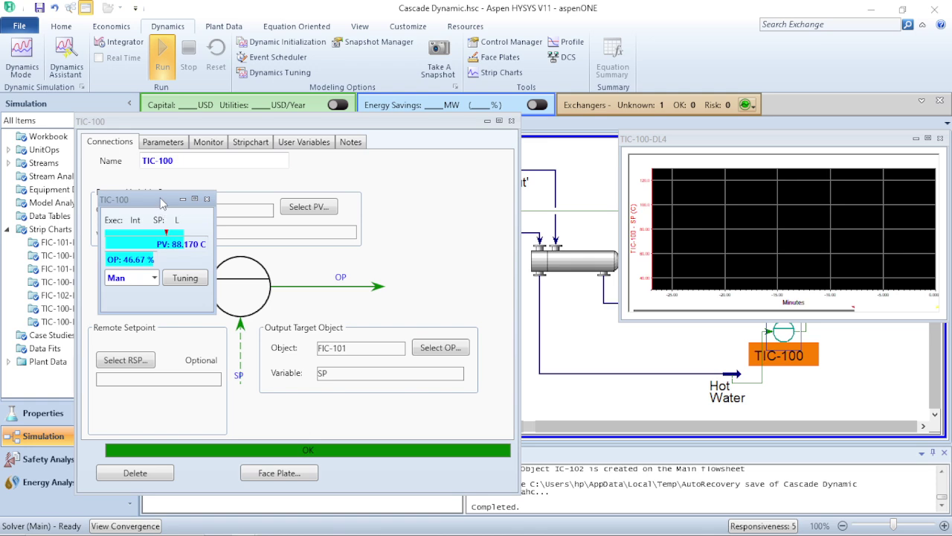
pyautogui.moveTo(158, 199); pyautogui.dragTo(324, 269)
pyautogui.click(164, 140)
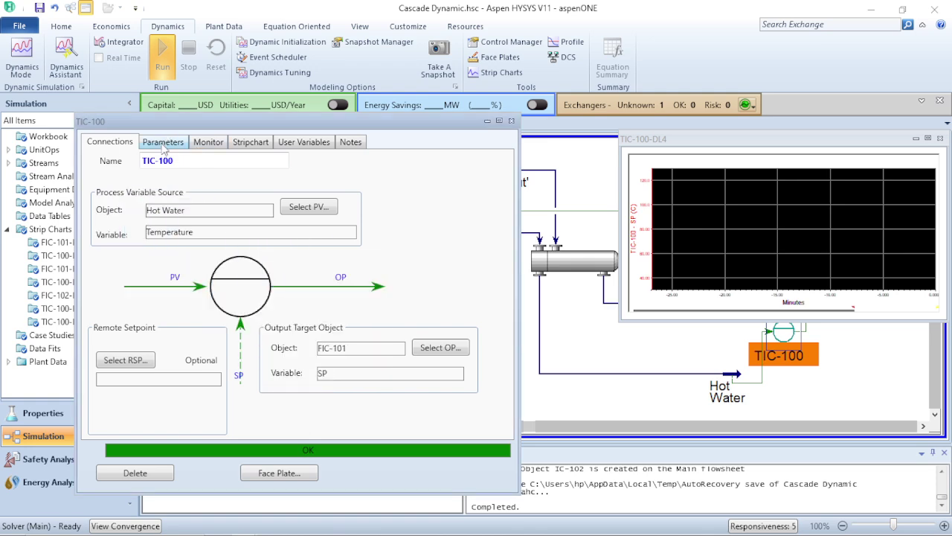
pyautogui.click(163, 142)
pyautogui.click(270, 487)
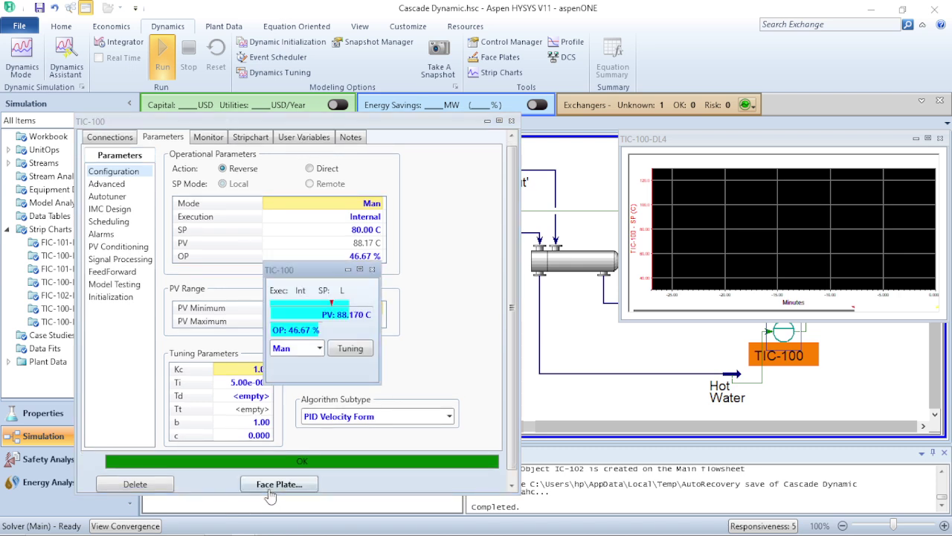
pyautogui.moveTo(324, 275); pyautogui.dragTo(477, 274)
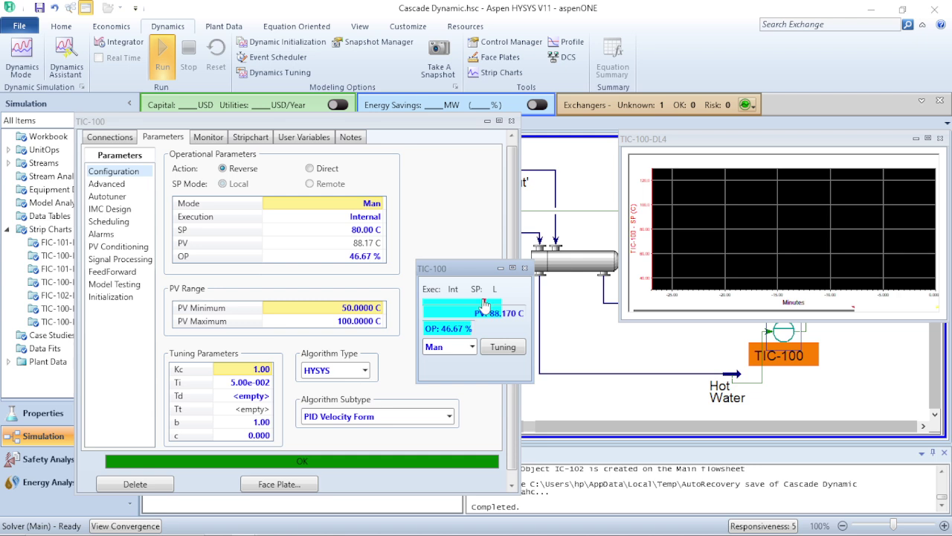
# - Try shifting the TIC-100 setpoint on its face plate, and reset SP to 80 C in the configuration
pyautogui.moveTo(484, 303)
pyautogui.mouseDown()
pyautogui.moveTo(513, 309)
pyautogui.moveTo(487, 306)
pyautogui.mouseUp()
pyautogui.click(358, 232)
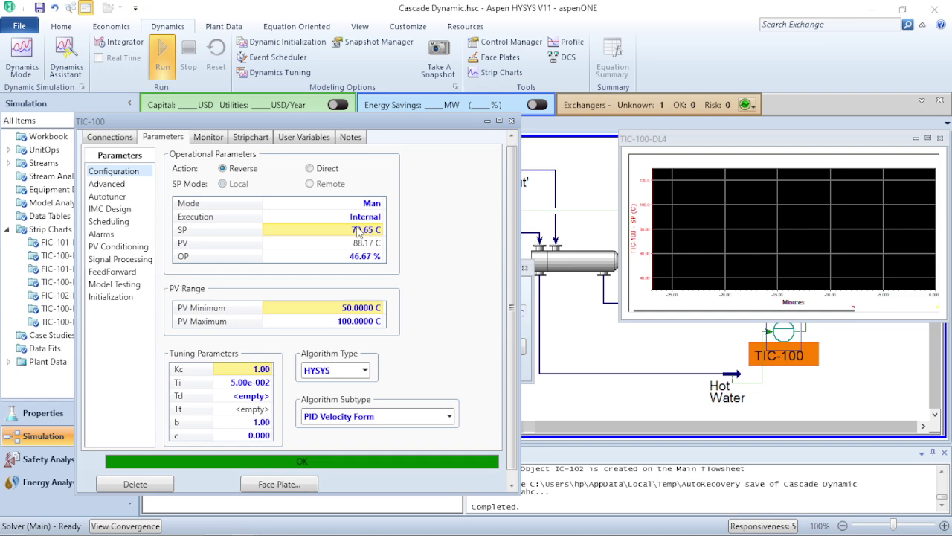
pyautogui.write('80')
pyautogui.press('Return')
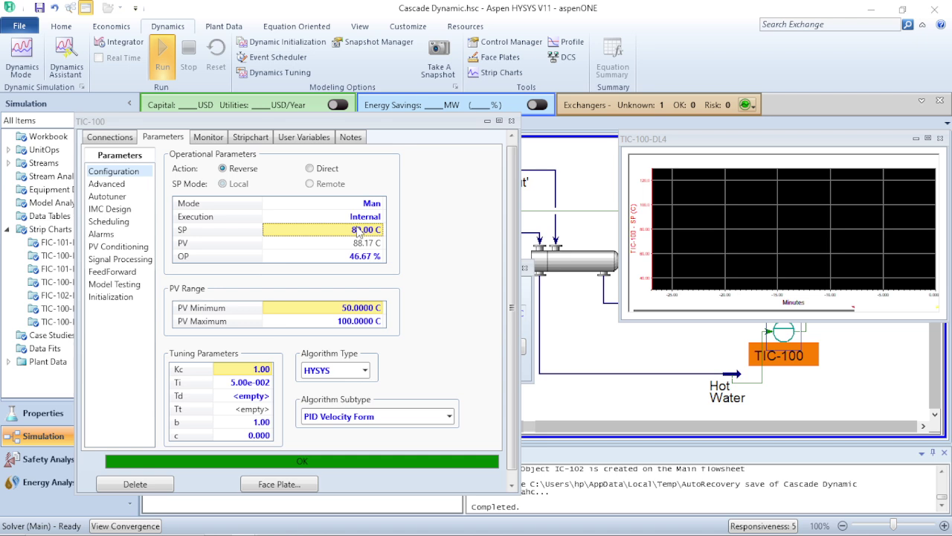
# - Bring back the TIC-100 face plate, close the controller window, and place the face plate below the TIC-100 strip chart
pyautogui.click(302, 488)
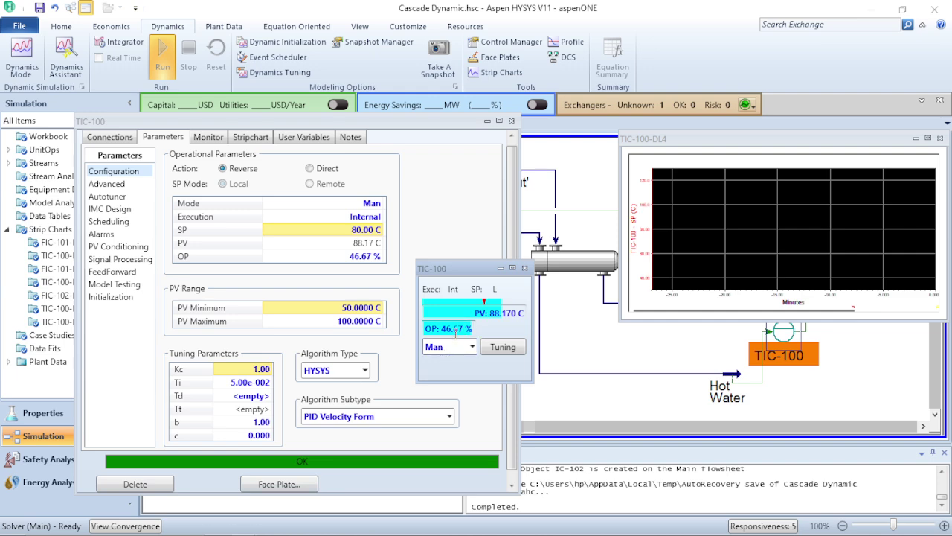
pyautogui.moveTo(504, 312)
pyautogui.click(511, 121)
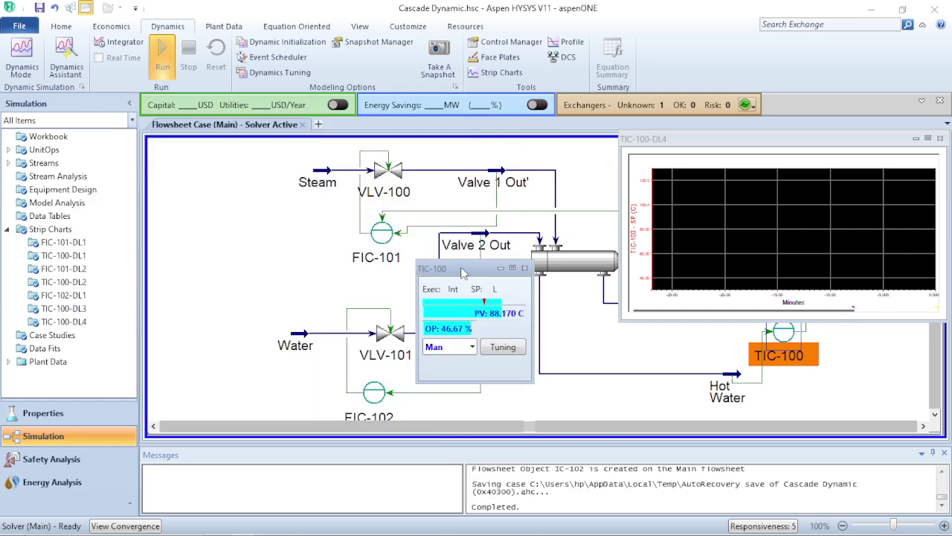
pyautogui.moveTo(463, 272); pyautogui.dragTo(801, 351)
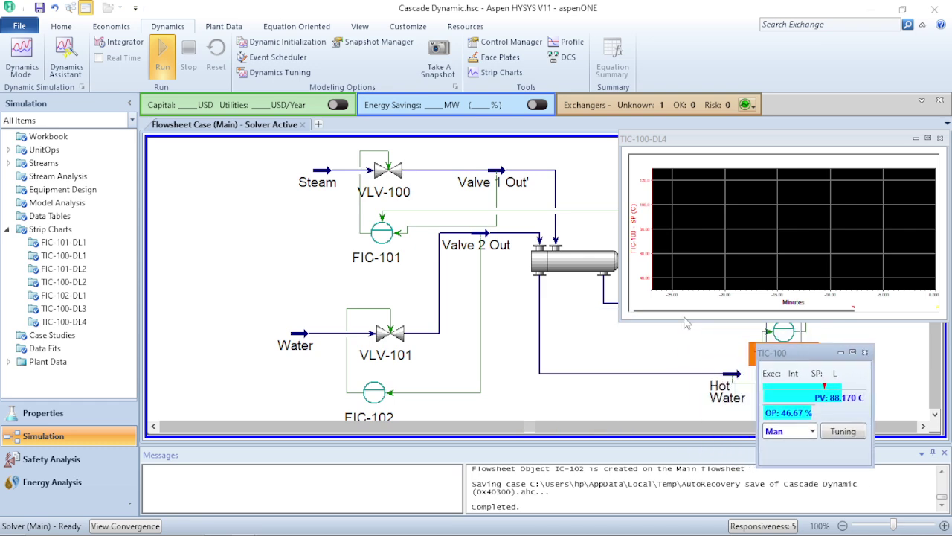
# - Create a strip chart for FIC-101 from the SP, PV, OP Only variable set and deactivate OP
pyautogui.click(385, 240)
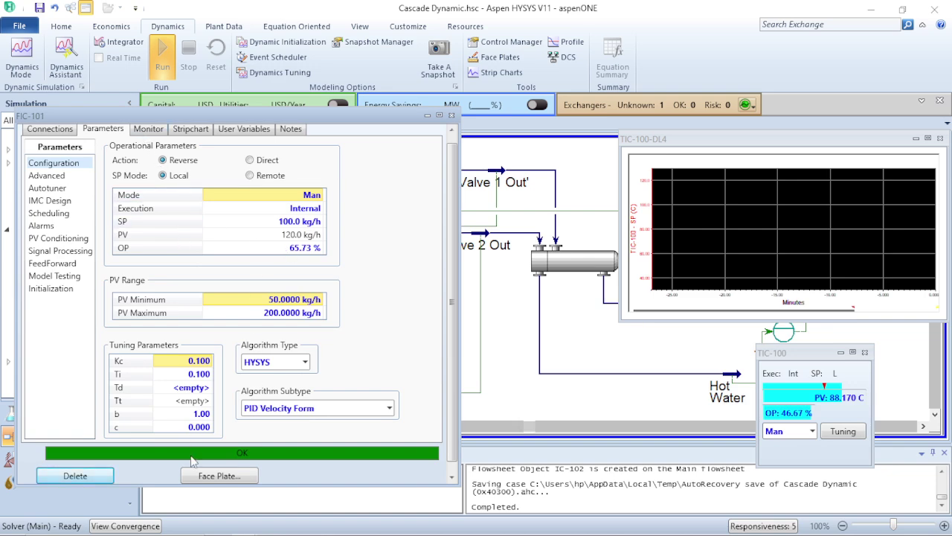
pyautogui.click(204, 476)
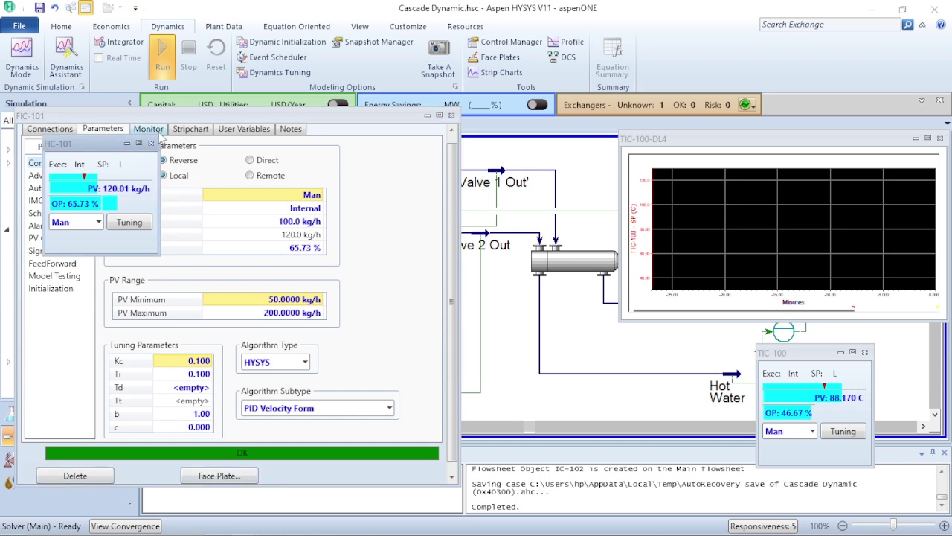
pyautogui.click(190, 129)
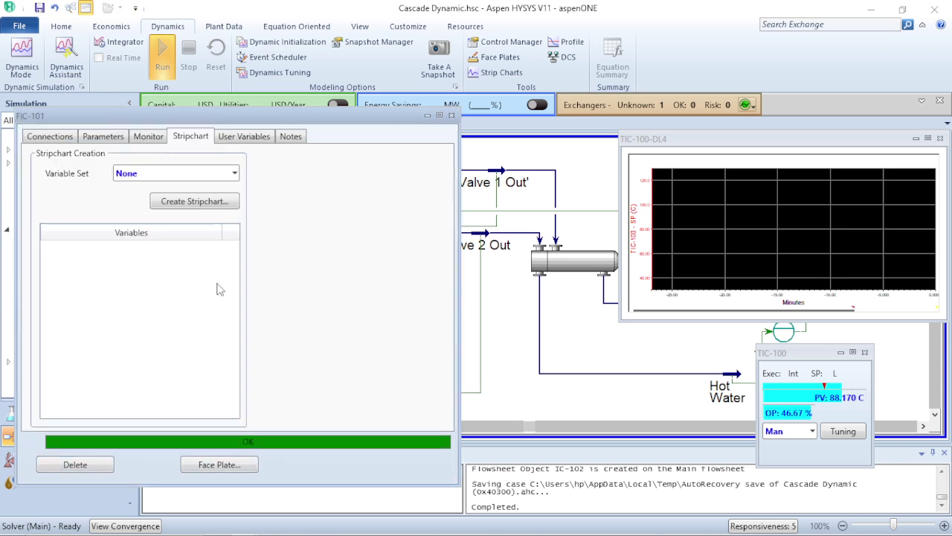
pyautogui.click(235, 173)
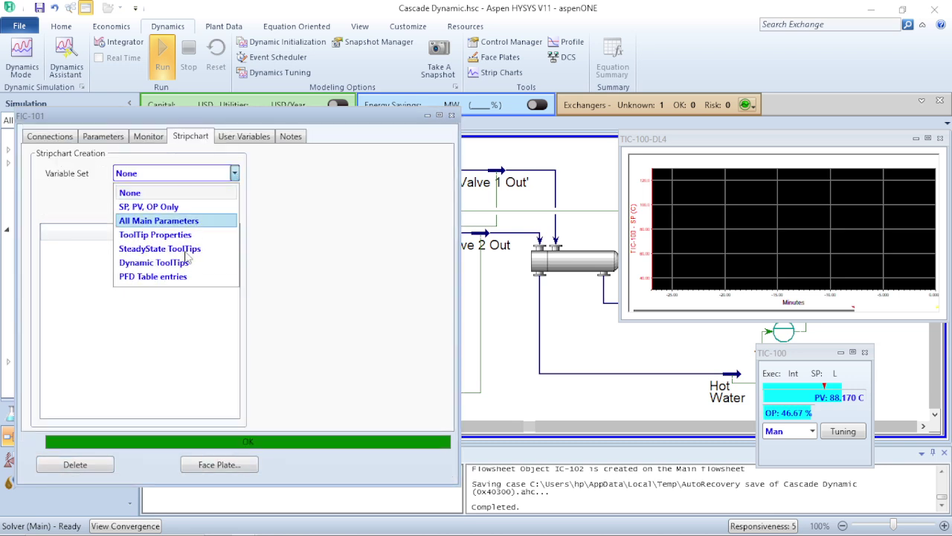
pyautogui.click(185, 206)
pyautogui.click(186, 205)
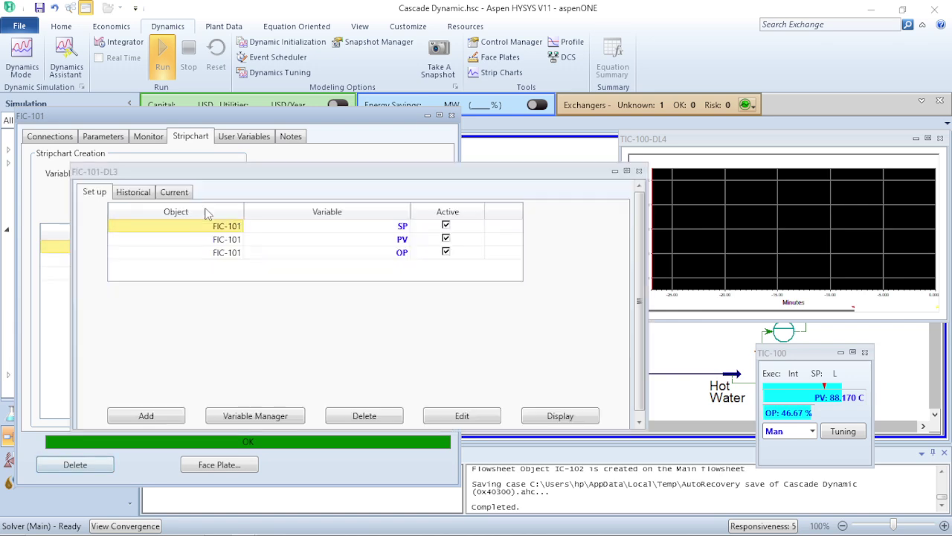
pyautogui.click(453, 252)
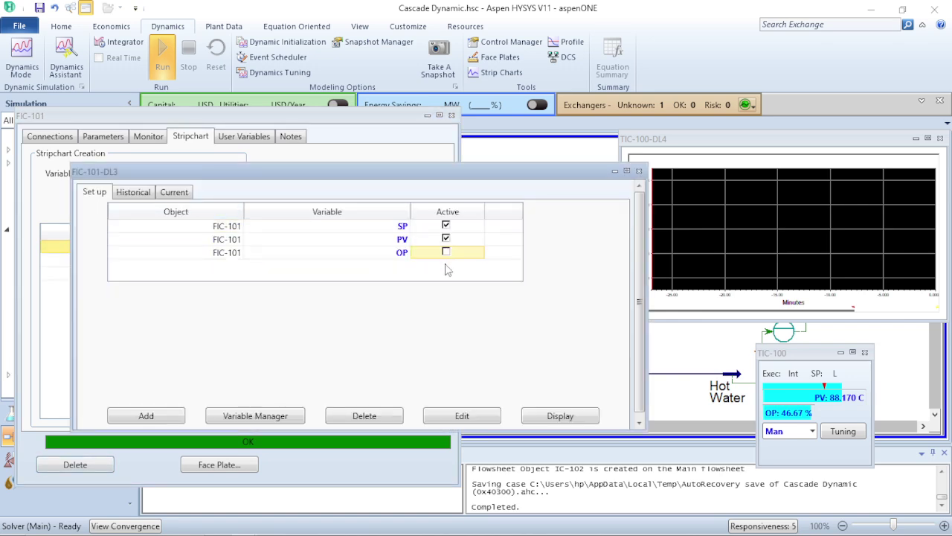
# - Display the FIC-101 strip chart and face plate, and close the chart setup and controller windows
pyautogui.click(529, 420)
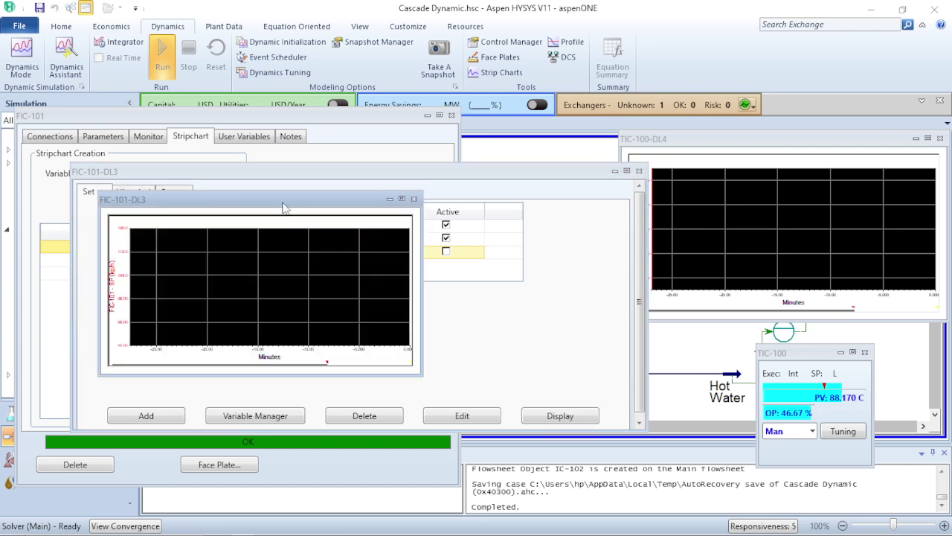
pyautogui.click(639, 172)
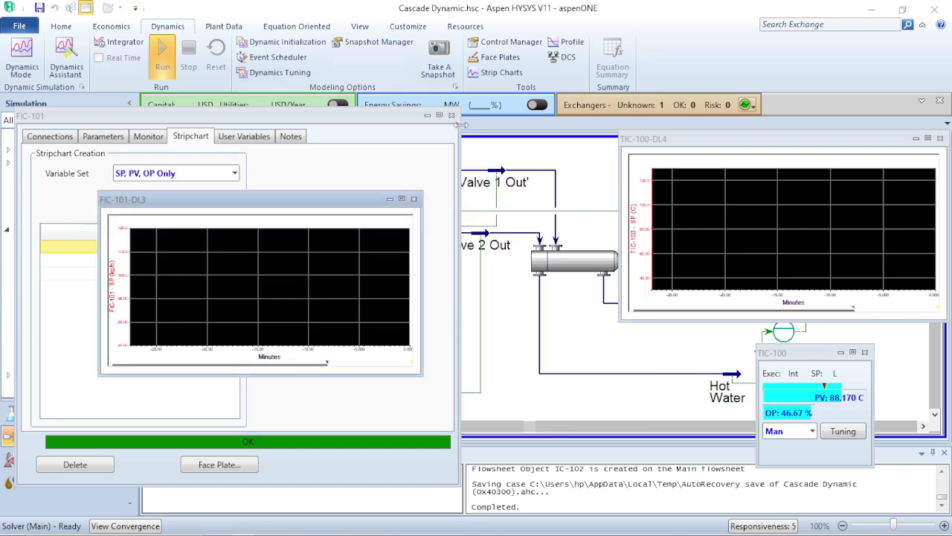
pyautogui.click(224, 464)
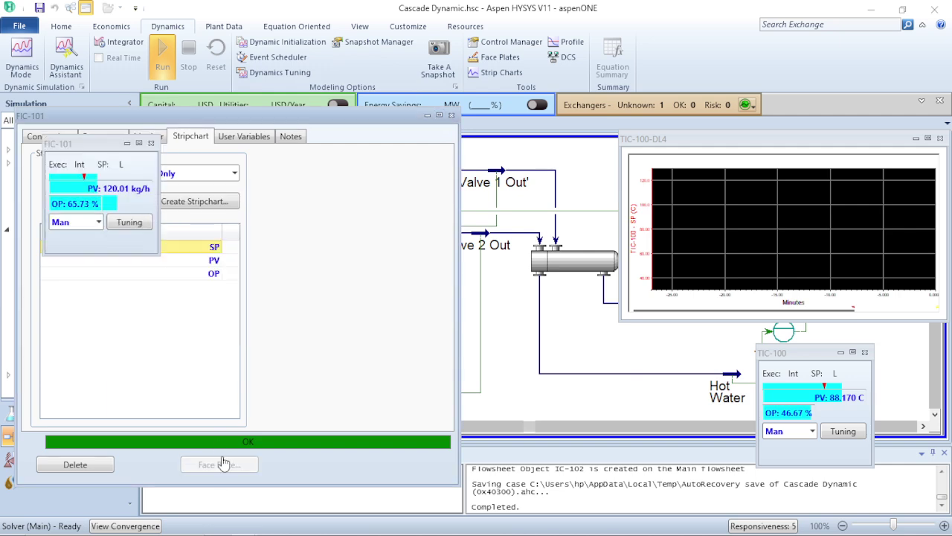
pyautogui.click(450, 114)
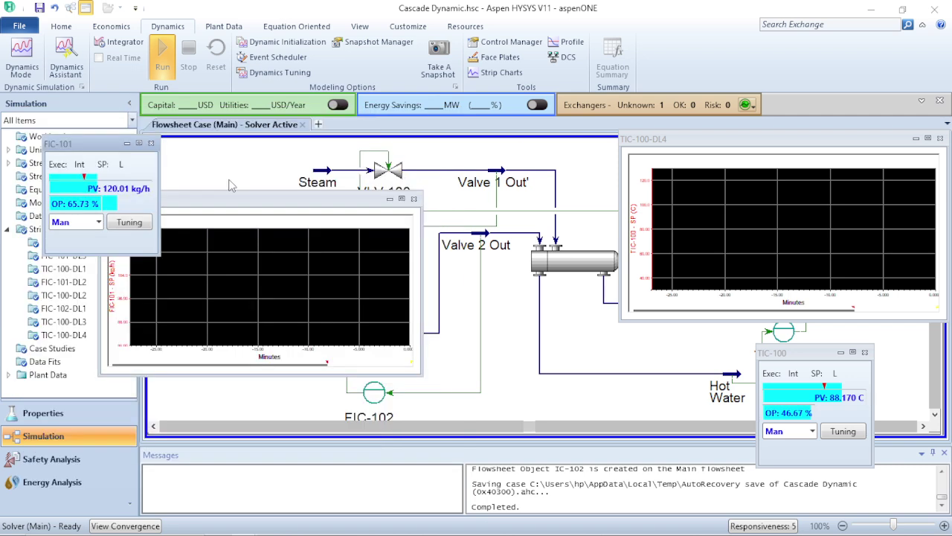
# - Move the FIC-101 face plate below the FIC-101 strip chart and shift the chart off the FIC-102 controller area
pyautogui.moveTo(99, 149); pyautogui.dragTo(232, 405)
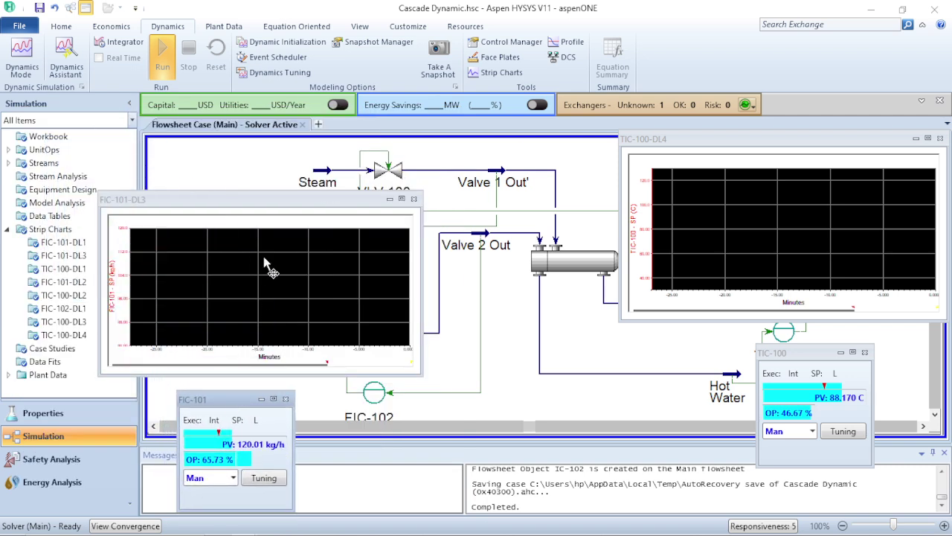
pyautogui.moveTo(271, 212); pyautogui.dragTo(234, 185)
# - Create a strip chart for FIC-102 from the SP, PV, OP Only variable set and deactivate OP
pyautogui.click(374, 392)
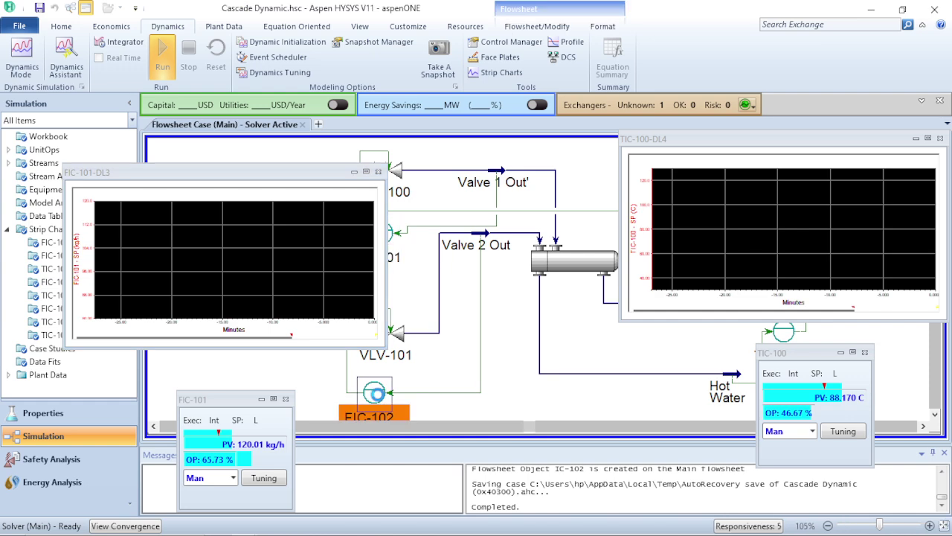
pyautogui.doubleClick(374, 392)
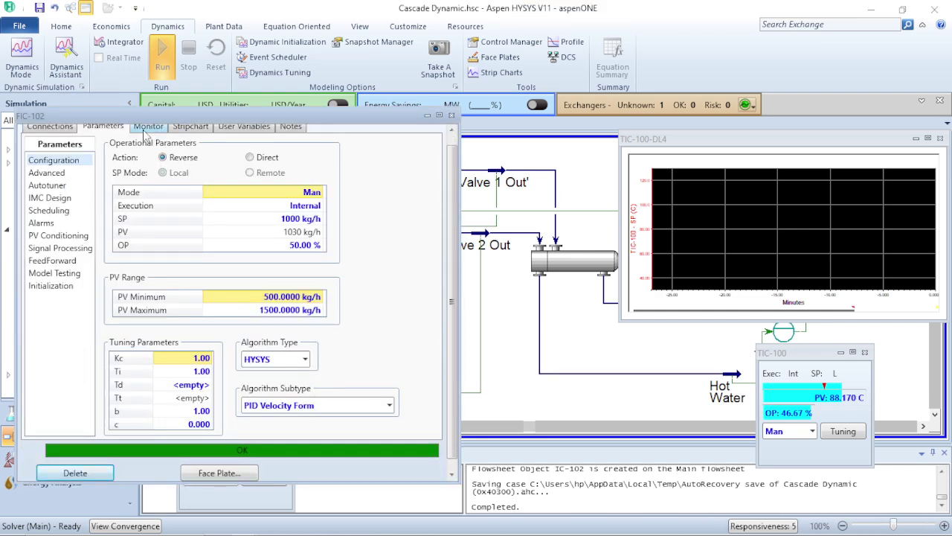
pyautogui.click(190, 137)
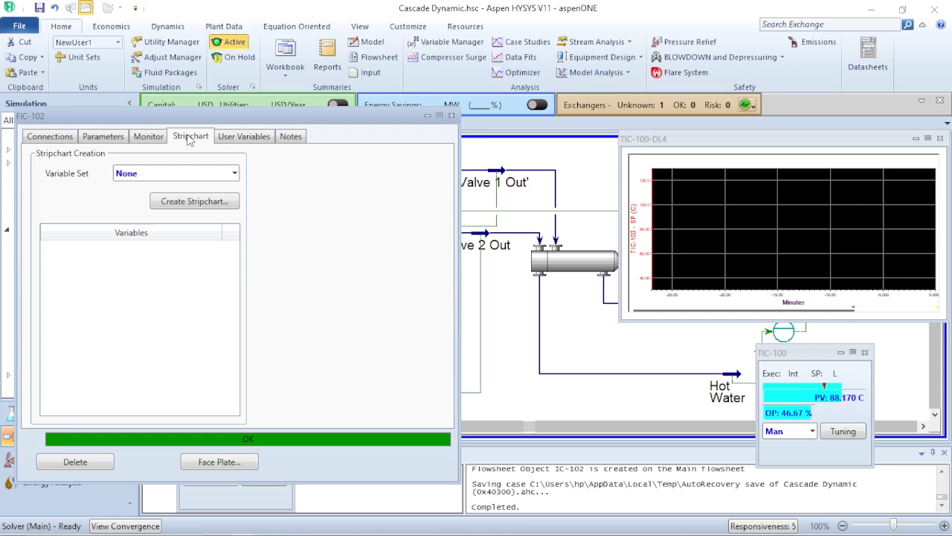
pyautogui.click(235, 173)
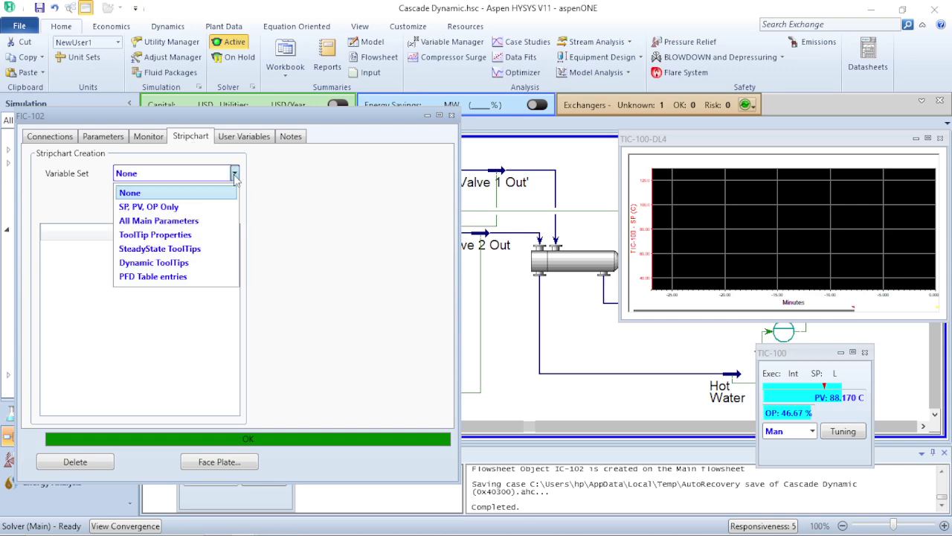
pyautogui.click(191, 211)
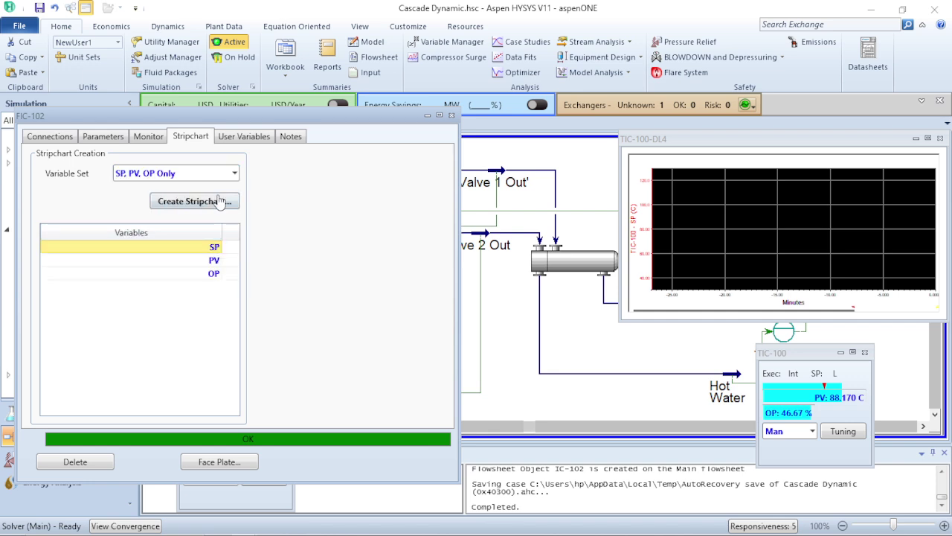
pyautogui.click(220, 203)
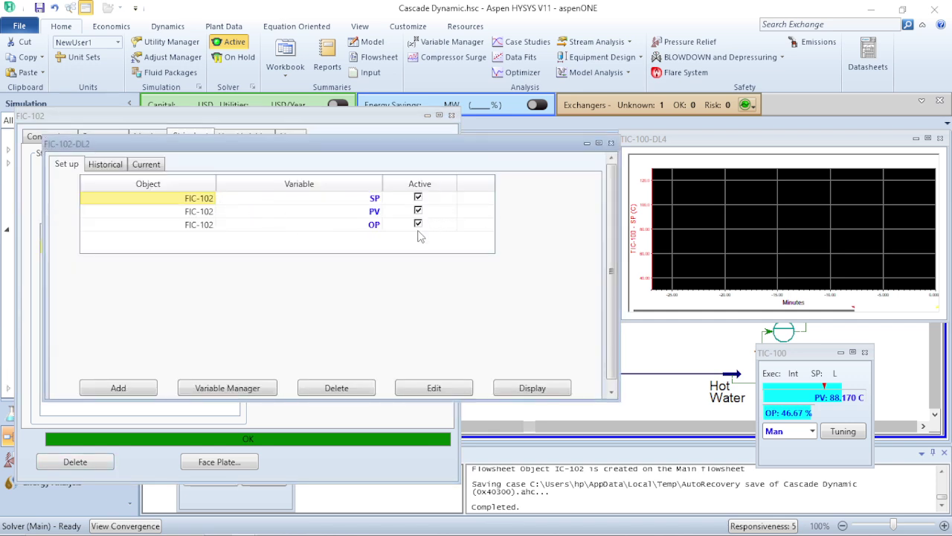
pyautogui.click(418, 223)
# - Display the FIC-102 strip chart, close its setup and controller windows, and place the chart below the heat exchanger
pyautogui.click(506, 387)
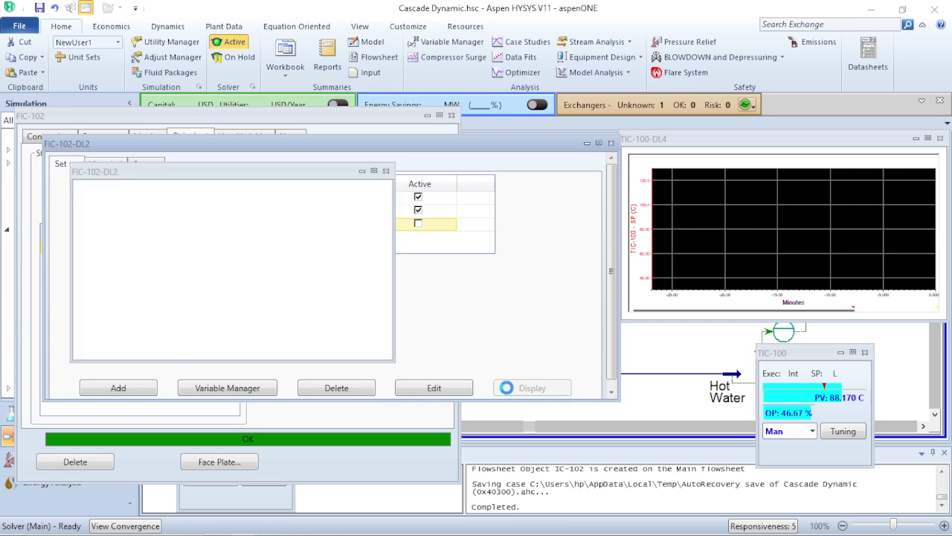
pyautogui.click(611, 143)
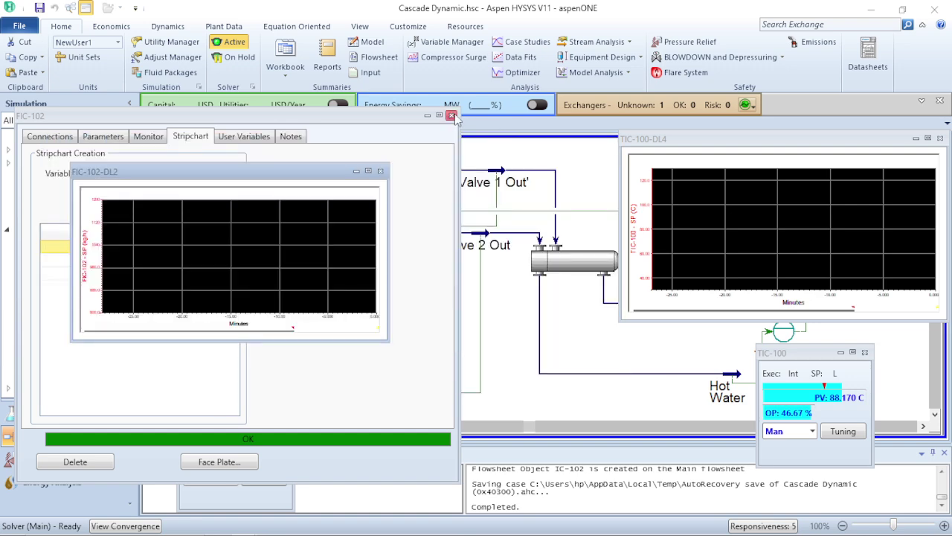
pyautogui.click(450, 115)
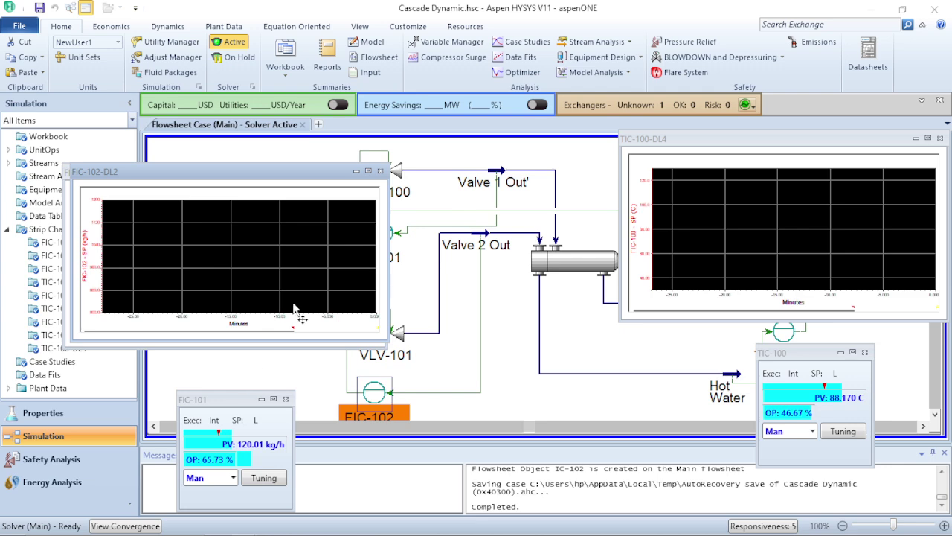
pyautogui.moveTo(282, 176); pyautogui.dragTo(634, 355)
# - Display the face plate of the FIC-102 controller and close the controller window
pyautogui.doubleClick(368, 400)
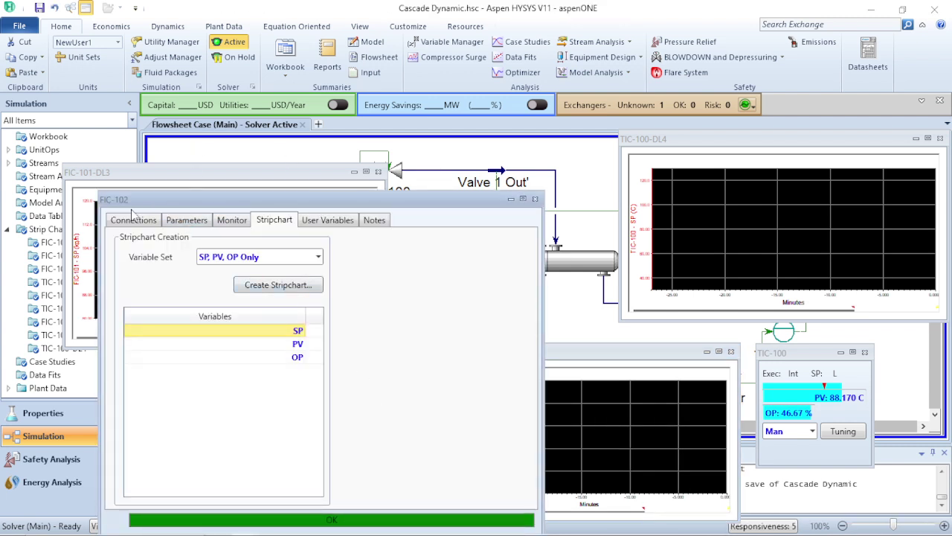
pyautogui.click(134, 221)
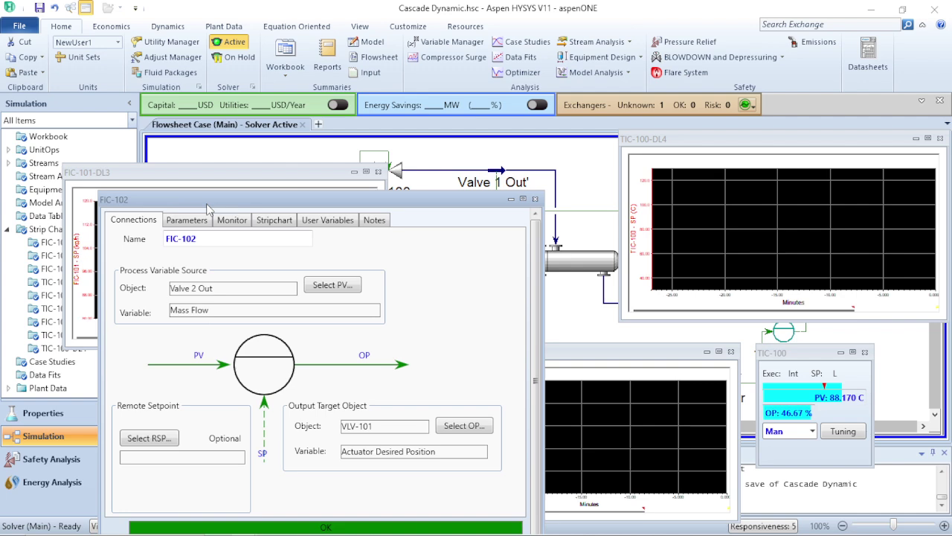
pyautogui.moveTo(208, 205); pyautogui.dragTo(207, 82)
pyautogui.click(302, 428)
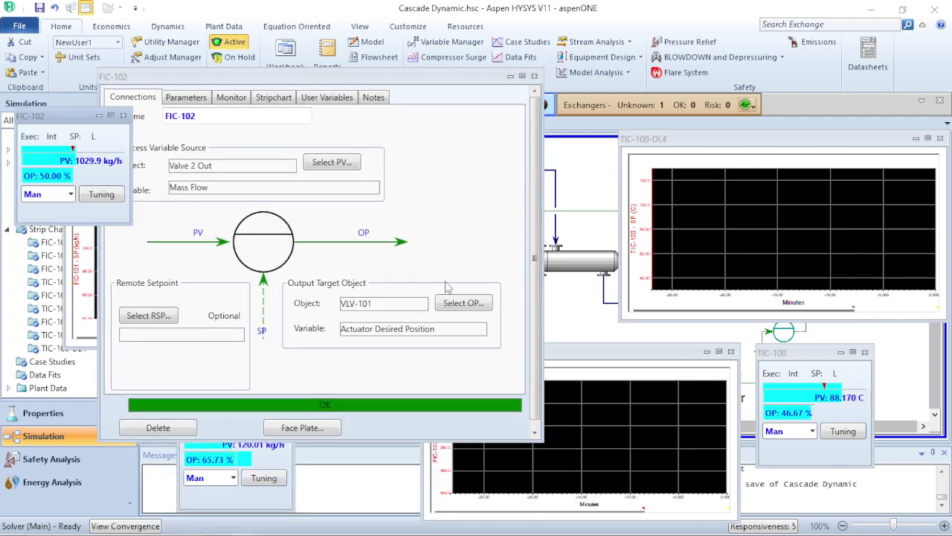
pyautogui.click(534, 76)
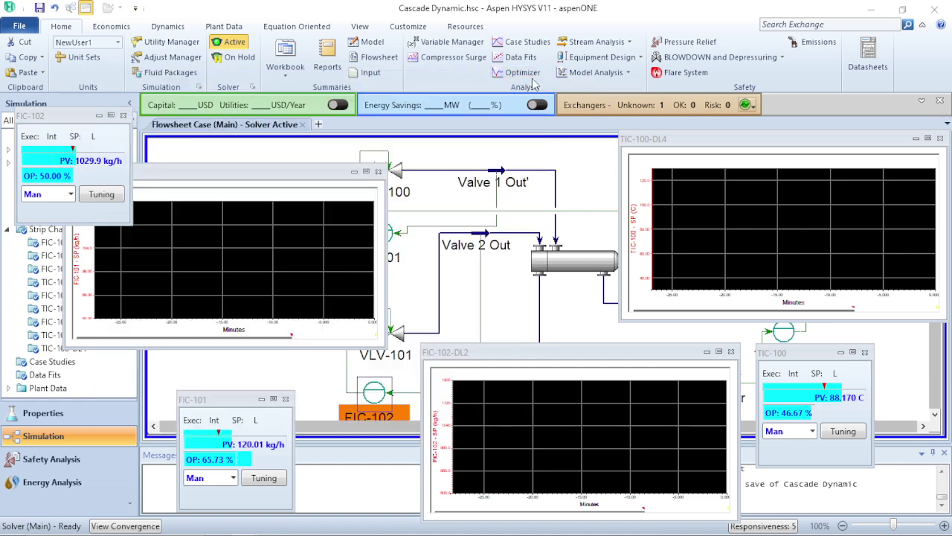
# - Arrange the FIC-101, FIC-102 and TIC-100 strip charts and the two flow controller face plates so none overlap
pyautogui.moveTo(541, 355); pyautogui.dragTo(515, 327)
pyautogui.moveTo(266, 175)
pyautogui.mouseDown()
pyautogui.moveTo(214, 119)
pyautogui.moveTo(262, 180)
pyautogui.mouseUp()
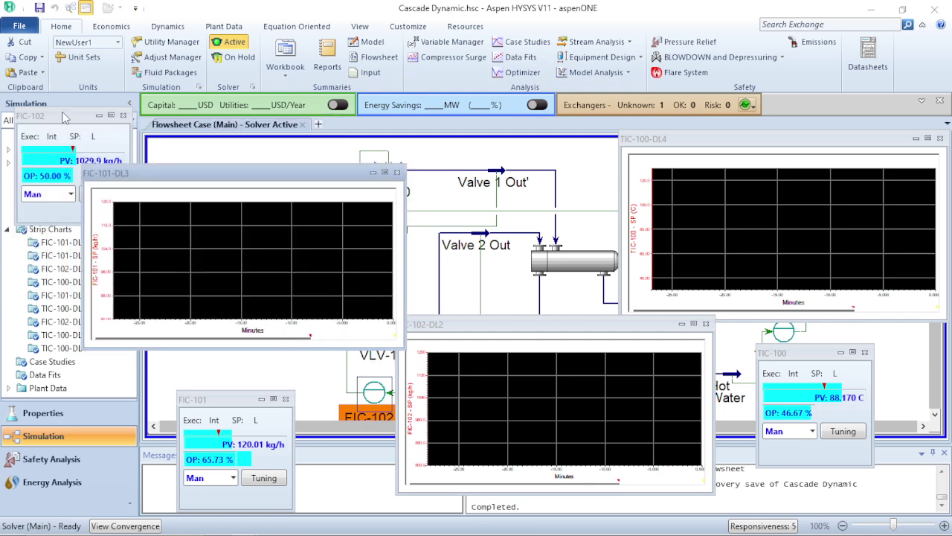
pyautogui.moveTo(64, 118); pyautogui.dragTo(351, 457)
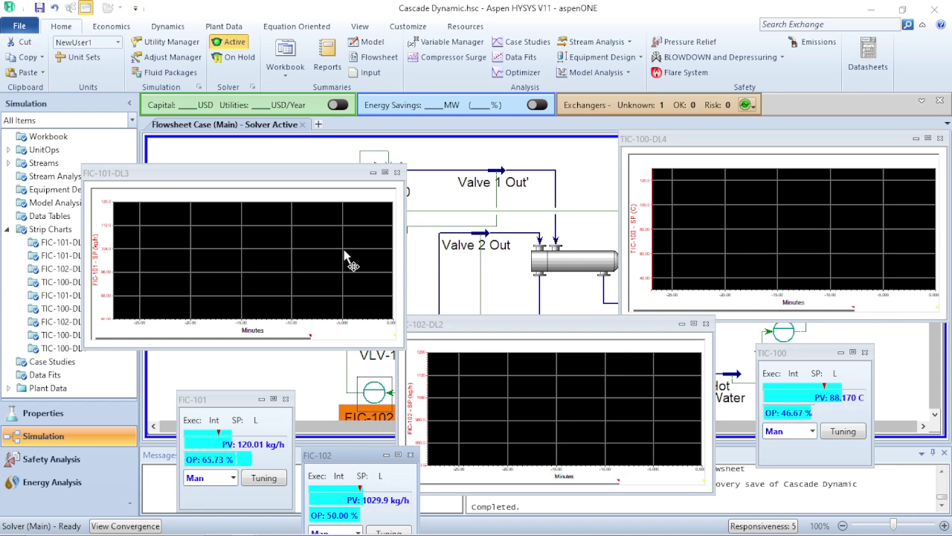
pyautogui.moveTo(283, 165); pyautogui.dragTo(158, 101)
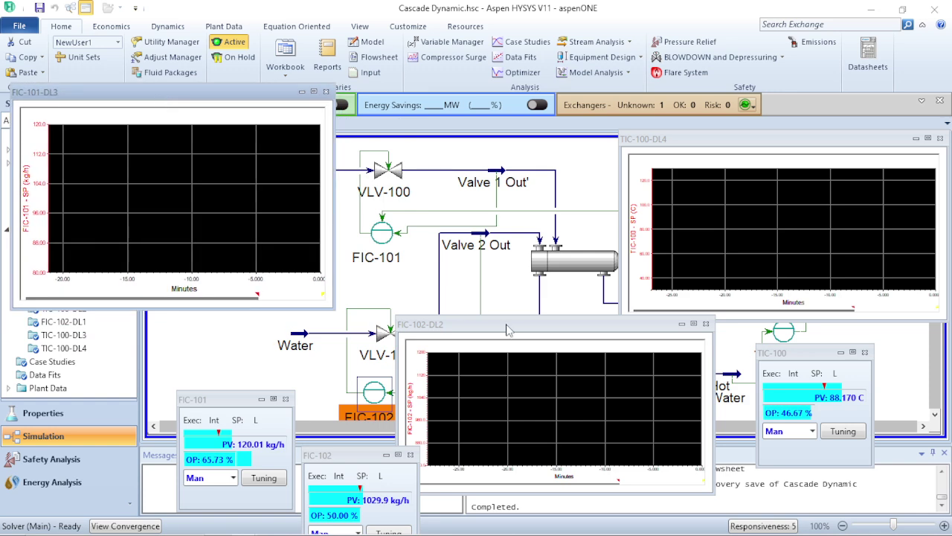
pyautogui.moveTo(506, 330); pyautogui.dragTo(459, 319)
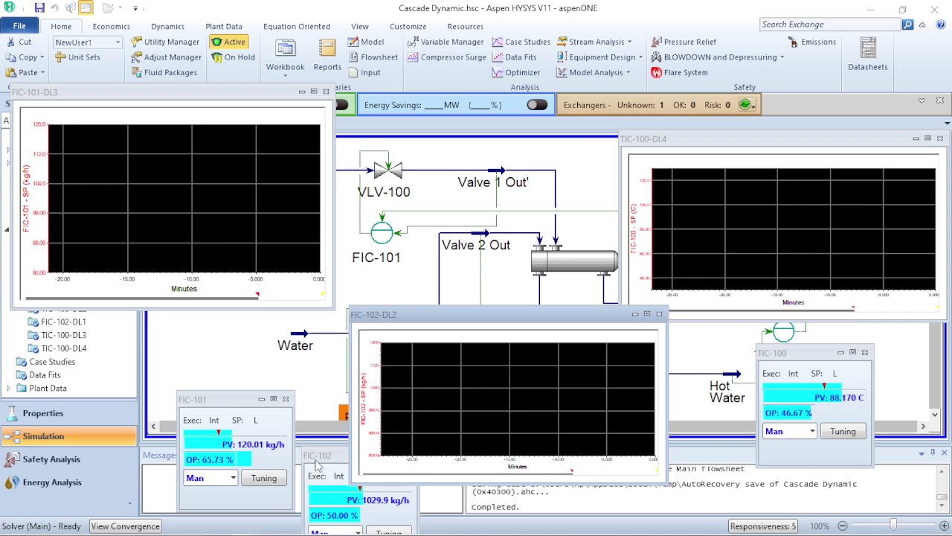
pyautogui.moveTo(227, 400); pyautogui.dragTo(68, 360)
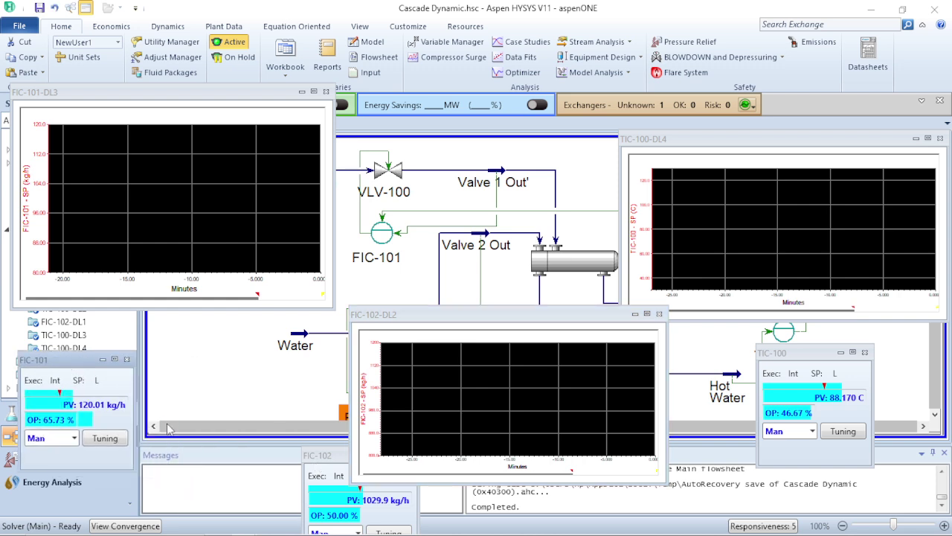
pyautogui.moveTo(335, 455); pyautogui.dragTo(256, 380)
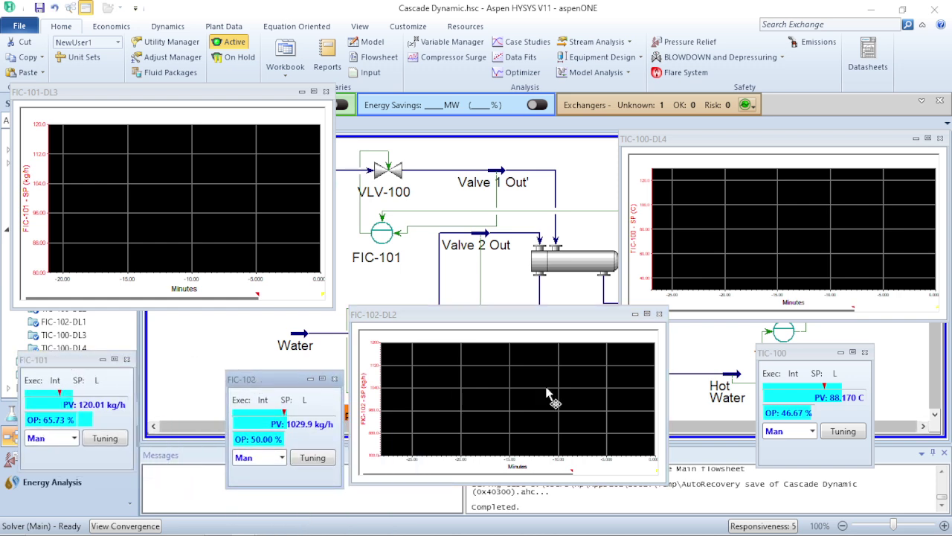
pyautogui.click(751, 139)
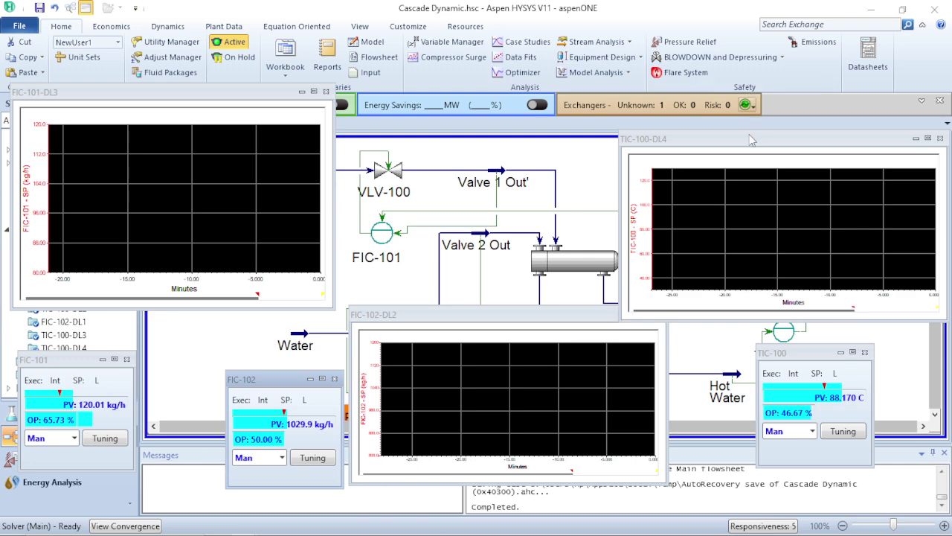
pyautogui.moveTo(751, 139); pyautogui.dragTo(751, 121)
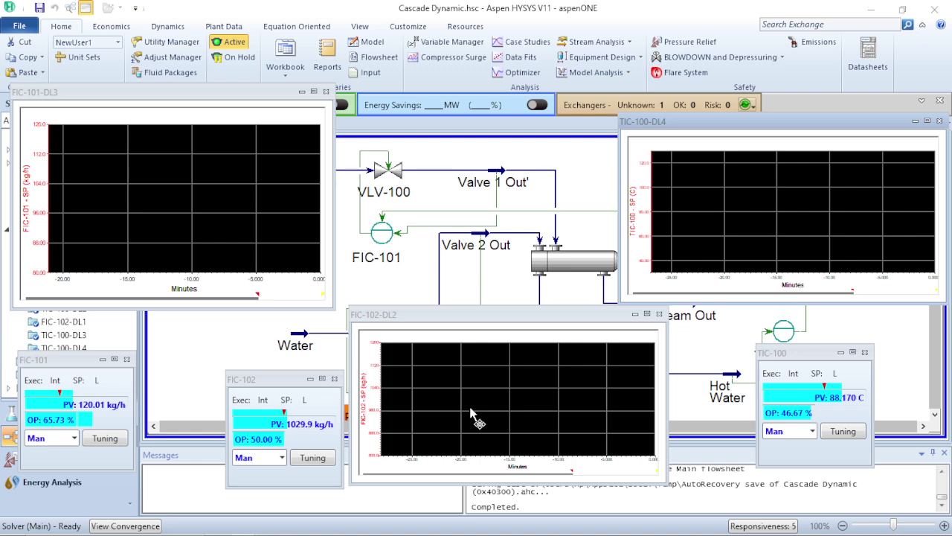
# - Switch the case to dynamics mode, staying out of steady state, and check the integrator's general settings
pyautogui.click(166, 26)
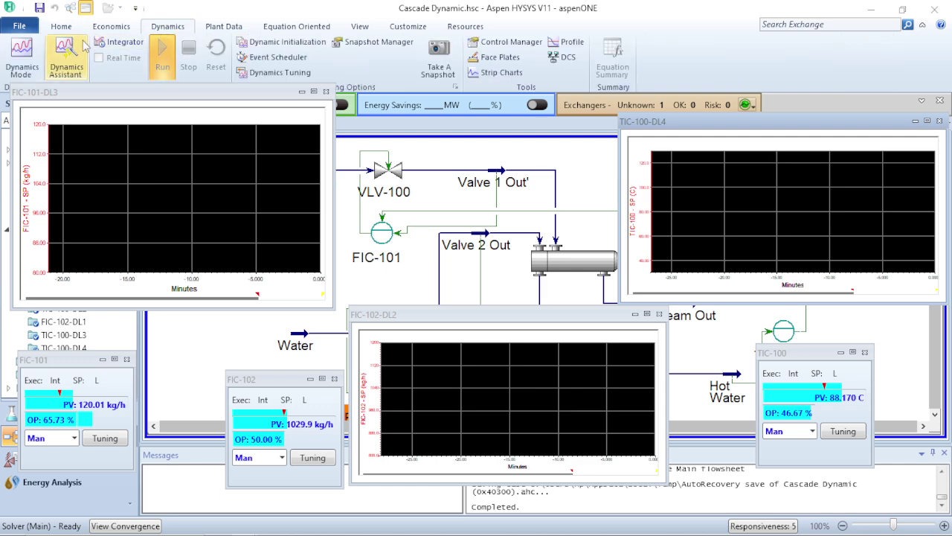
pyautogui.click(13, 51)
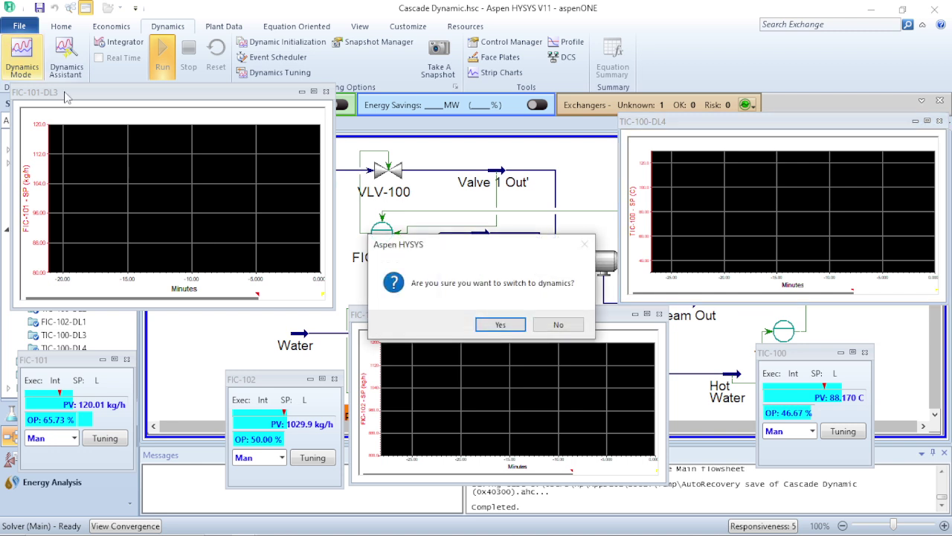
pyautogui.click(499, 325)
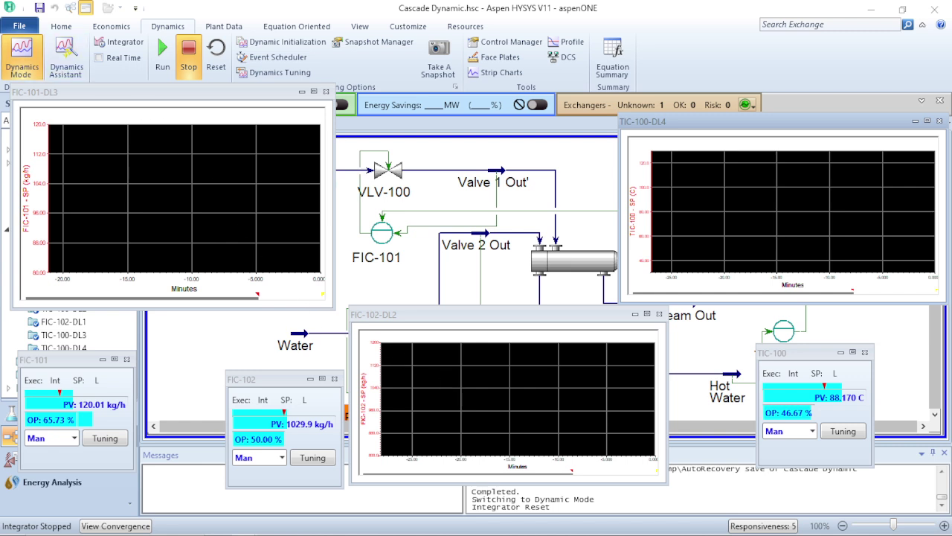
pyautogui.click(22, 56)
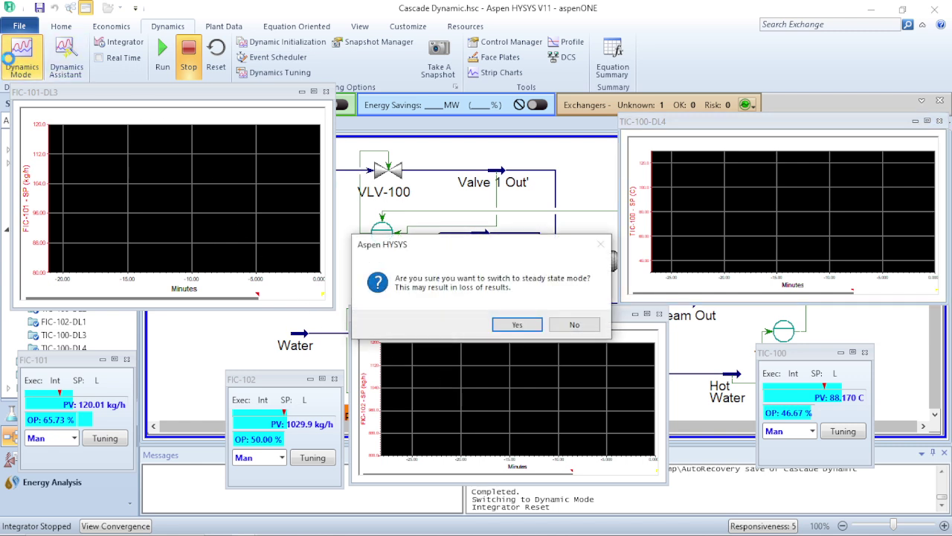
pyautogui.click(574, 324)
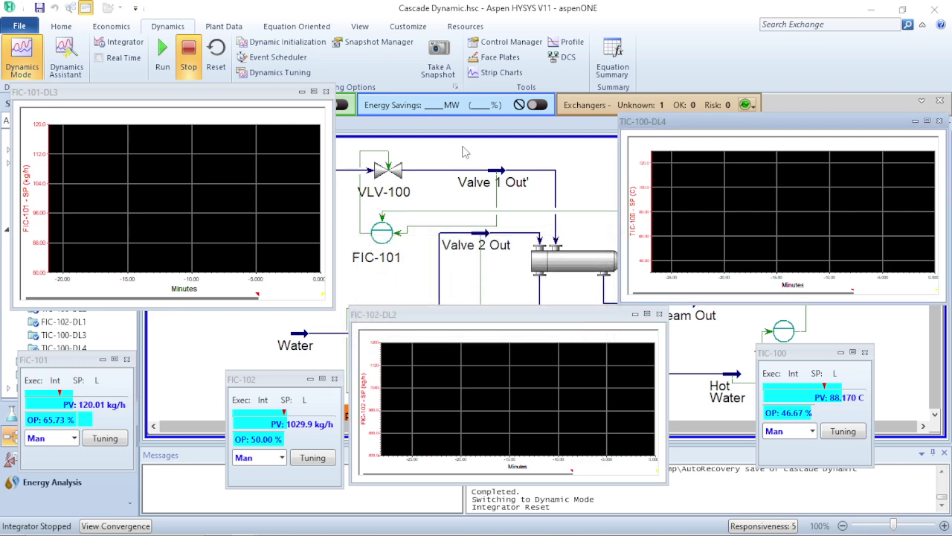
pyautogui.click(116, 46)
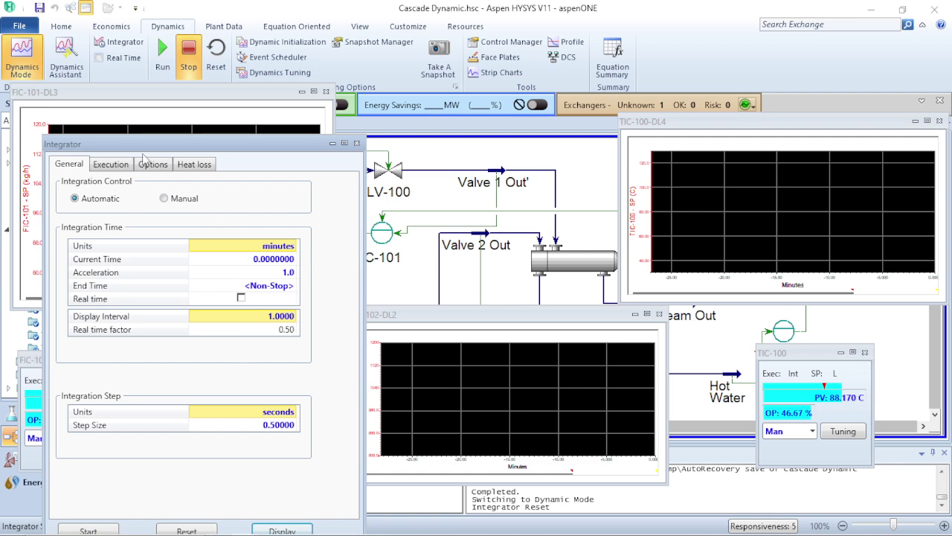
pyautogui.click(357, 143)
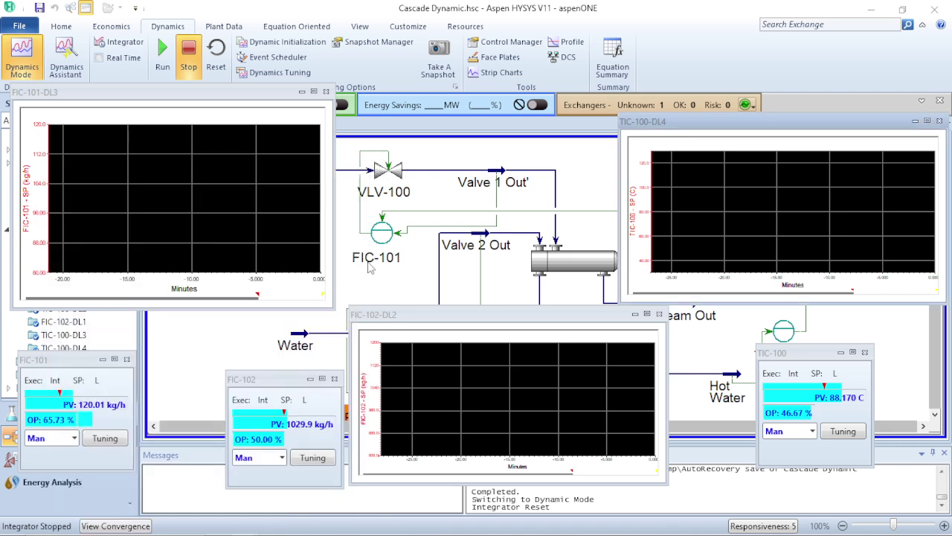
# - Review the FIC-101 connections and set the controller's mode to Auto in its configuration parameters
pyautogui.click(399, 280)
pyautogui.moveTo(396, 189)
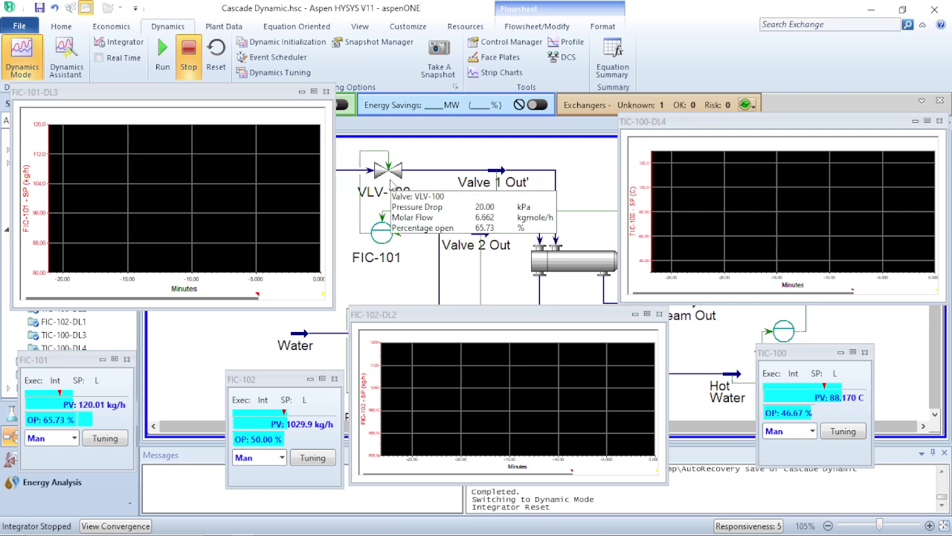
pyautogui.doubleClick(378, 237)
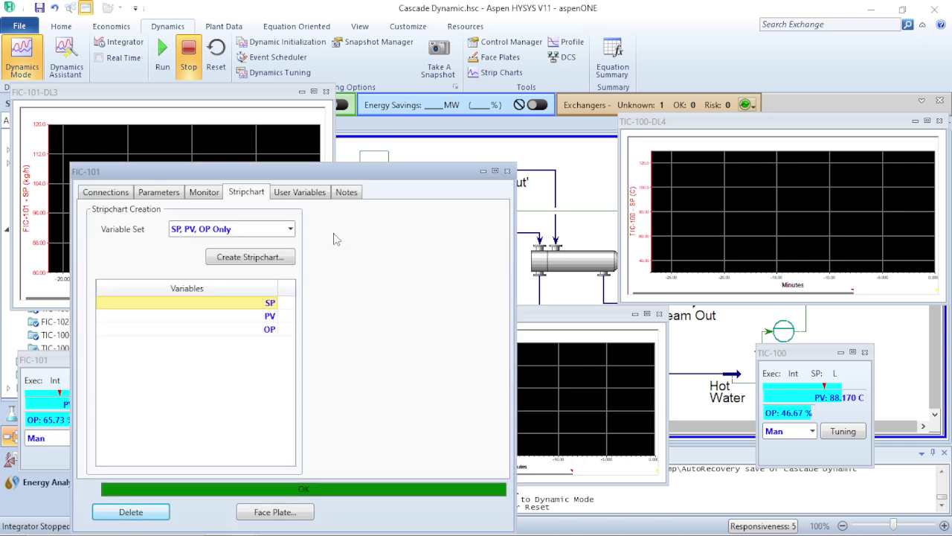
pyautogui.click(103, 193)
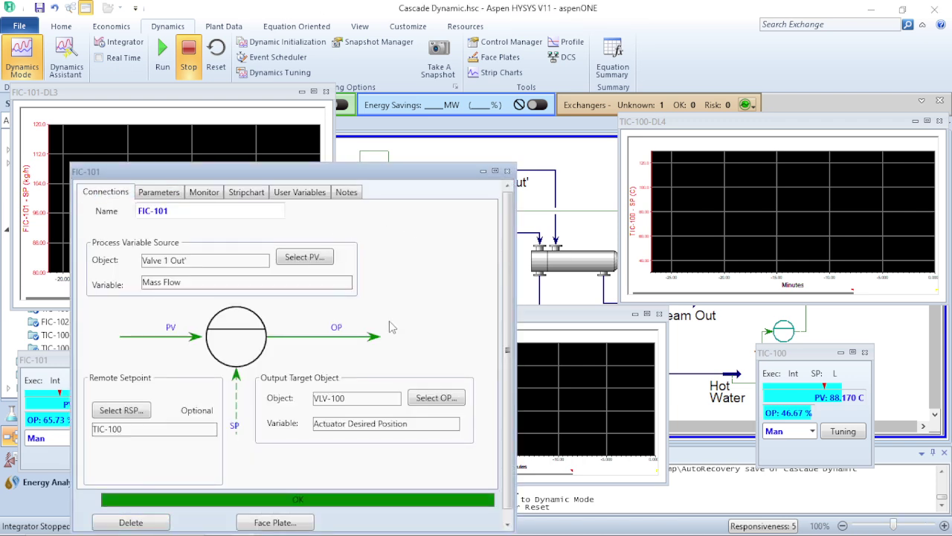
pyautogui.click(159, 192)
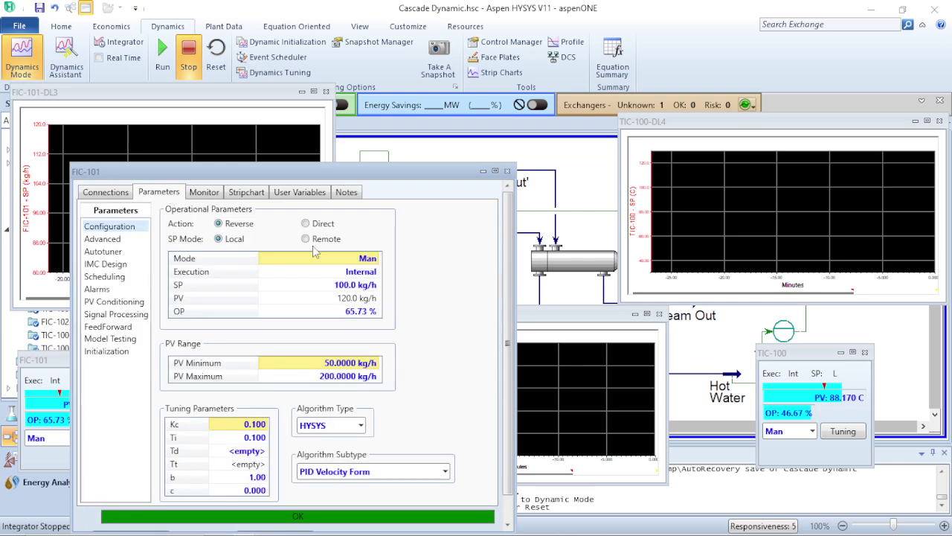
pyautogui.click(375, 258)
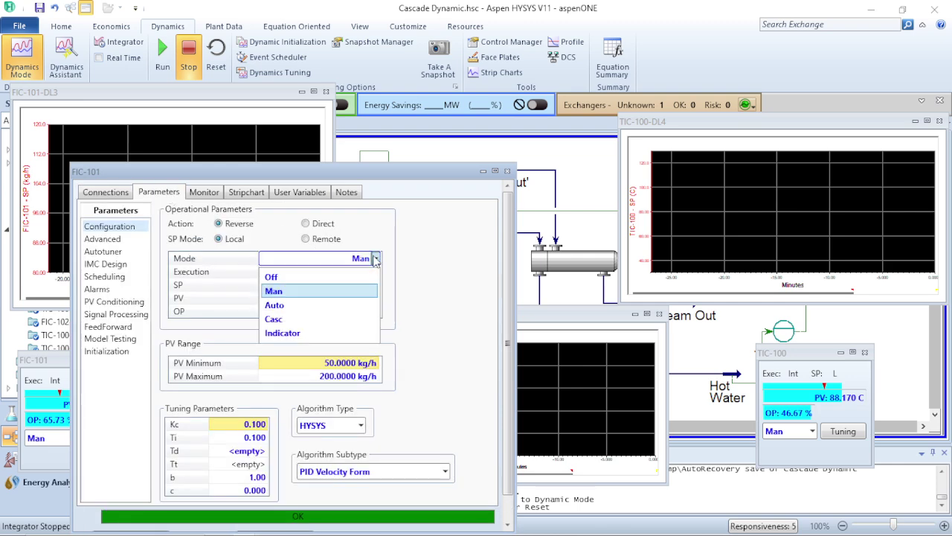
pyautogui.click(338, 305)
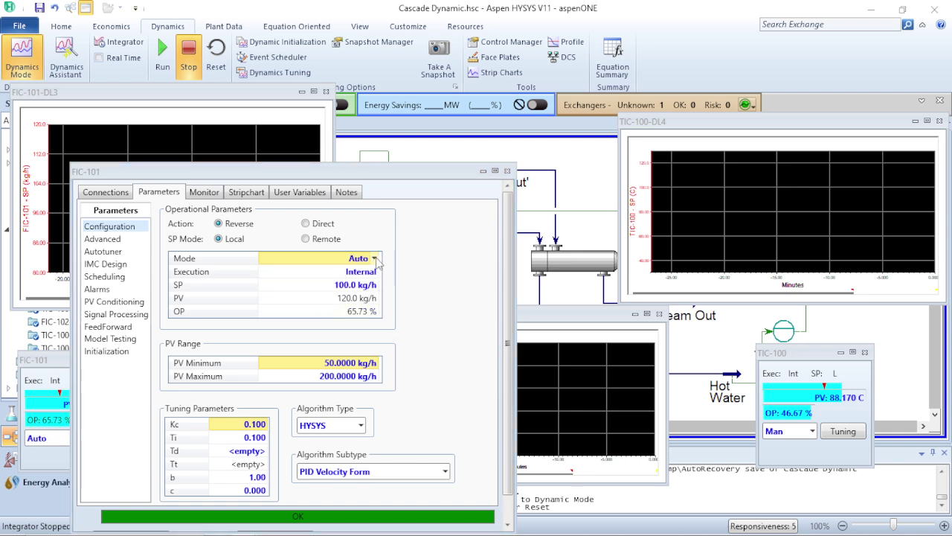
# - Set the FIC-101 controller's mode to Casc and close its window
pyautogui.click(376, 258)
pyautogui.click(329, 320)
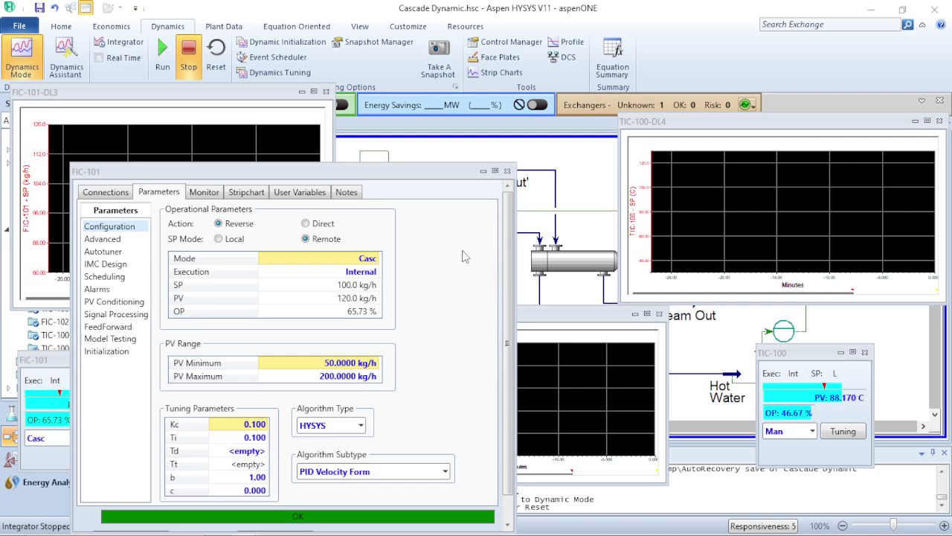
pyautogui.click(508, 172)
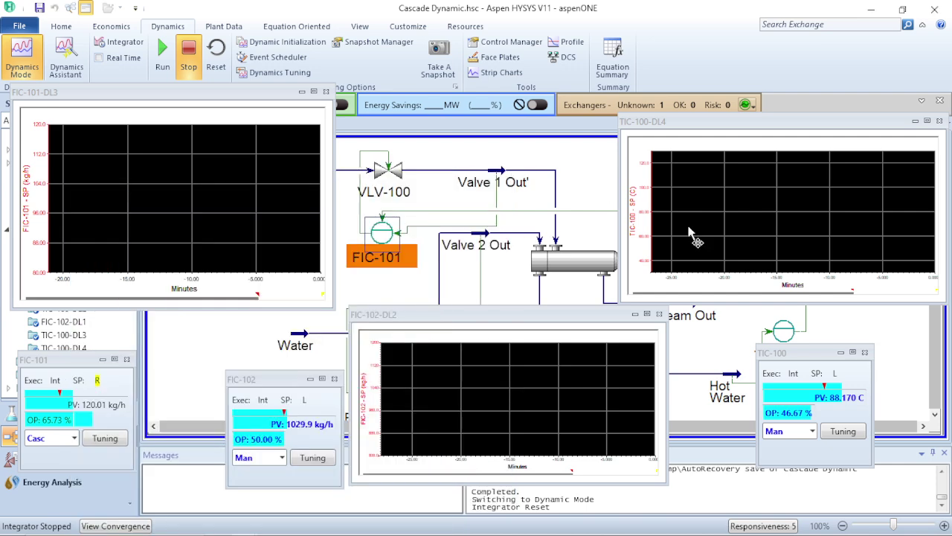
# - Set the TIC-100 controller's mode to Auto in its configuration parameters and close its window
pyautogui.click(749, 256)
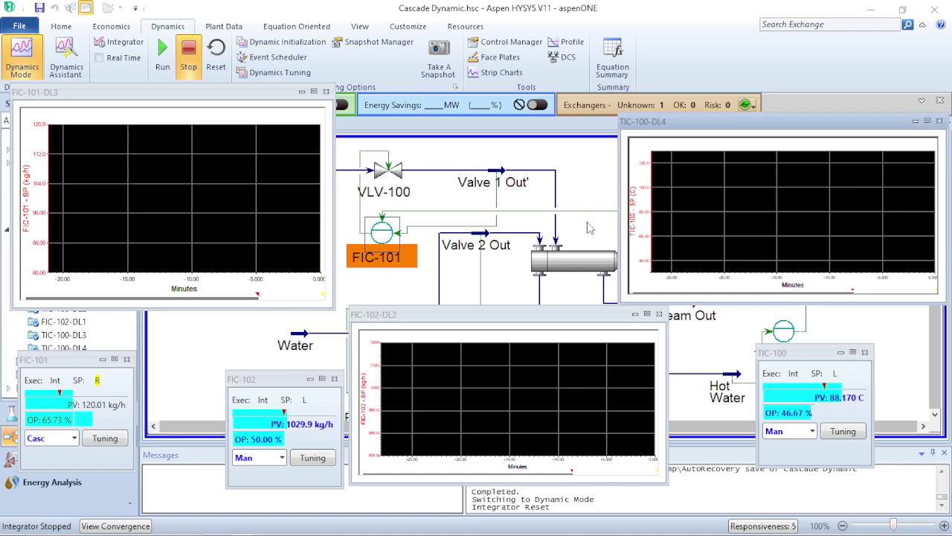
pyautogui.doubleClick(784, 332)
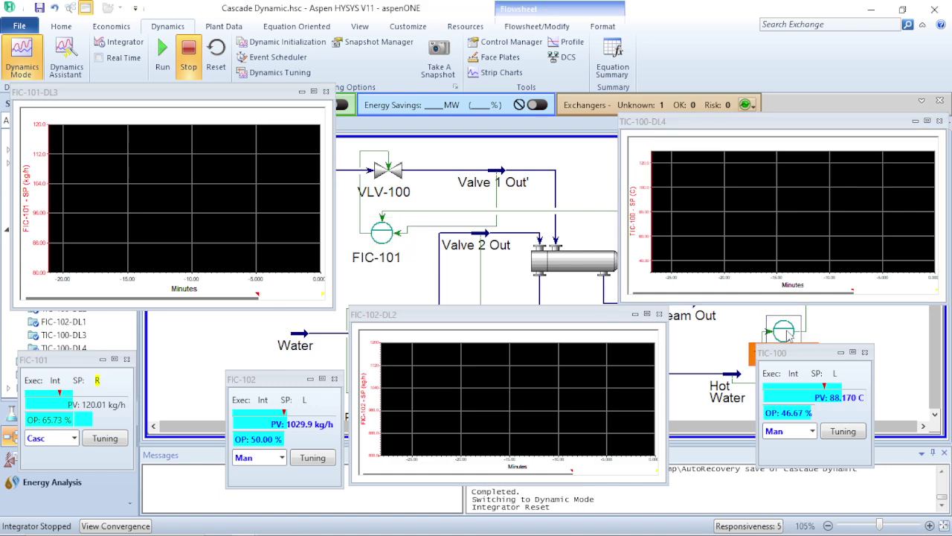
pyautogui.click(402, 268)
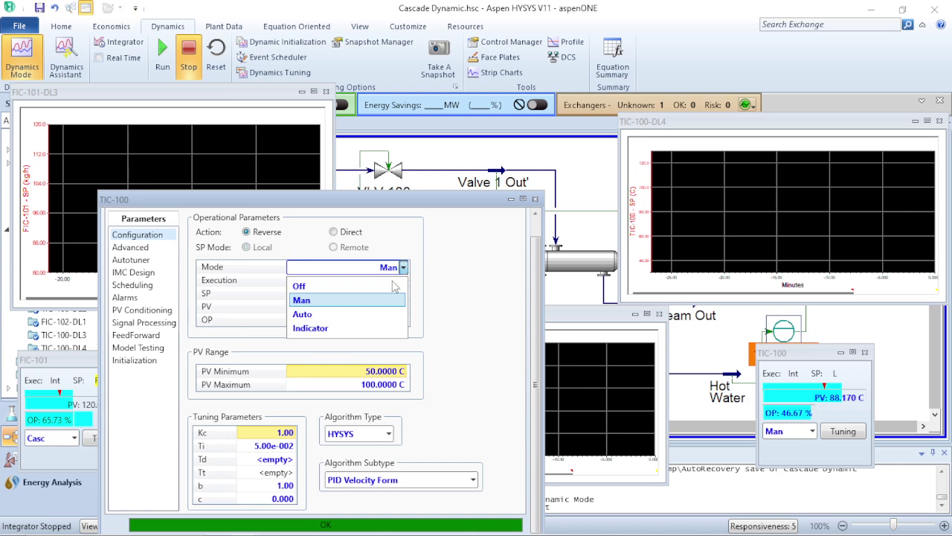
pyautogui.click(364, 316)
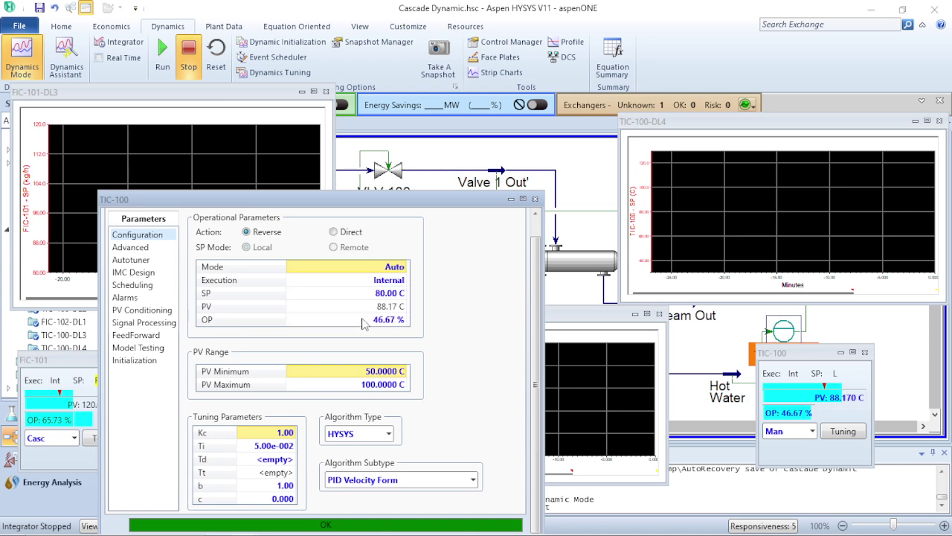
pyautogui.click(535, 199)
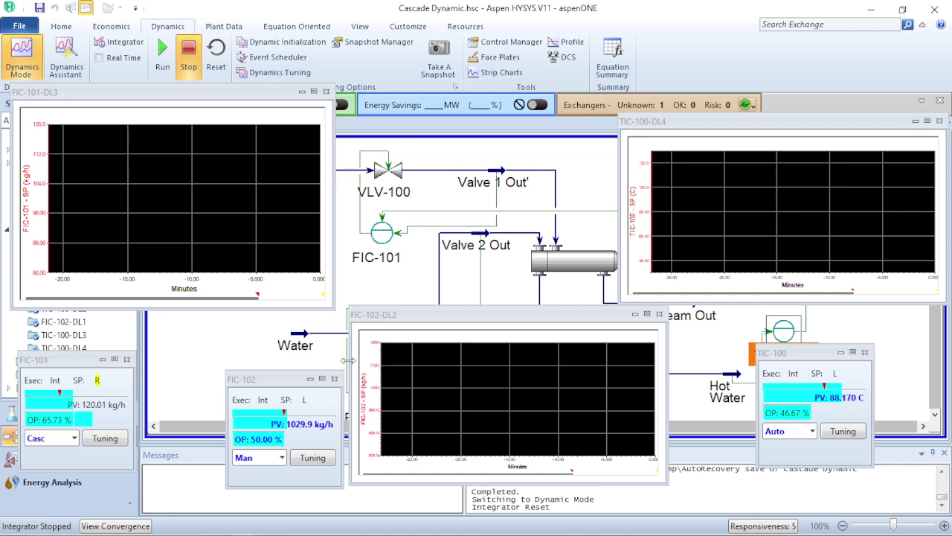
# - Move the FIC-102 strip chart off the FIC-102 controller and set that controller's mode to Auto in its configuration parameters
pyautogui.moveTo(439, 323); pyautogui.dragTo(487, 329)
pyautogui.doubleClick(374, 399)
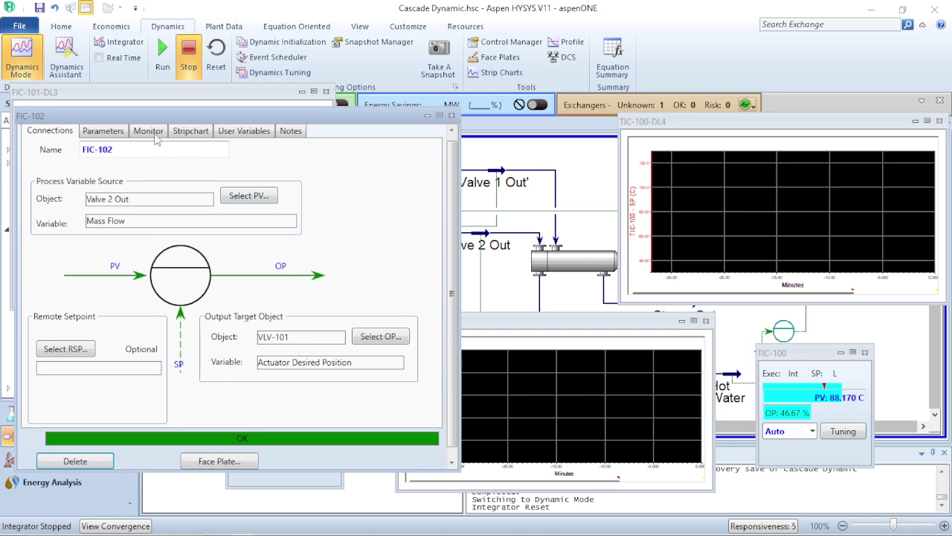
pyautogui.click(97, 131)
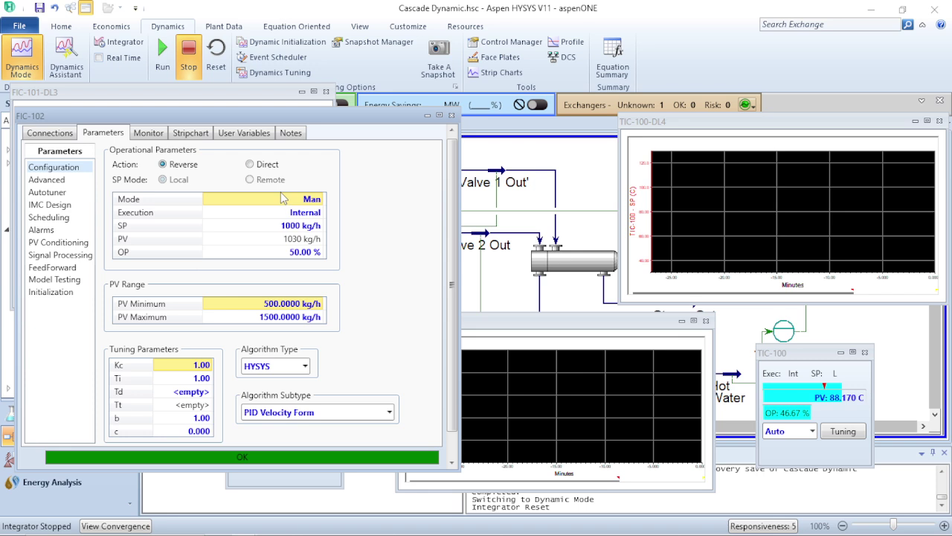
pyautogui.click(319, 199)
pyautogui.click(283, 246)
pyautogui.click(451, 117)
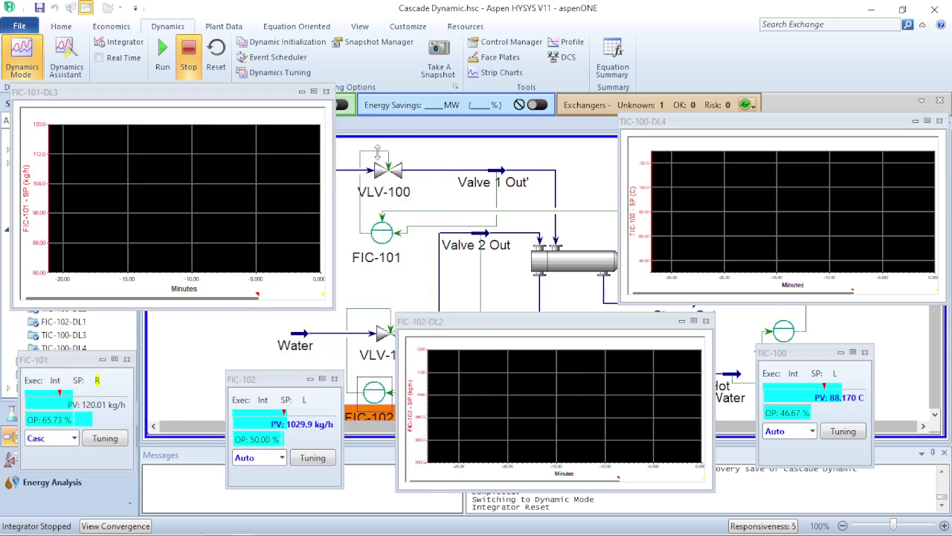
# - Start the dynamic run and autoscale all axes of the FIC-101 strip chart
pyautogui.click(444, 160)
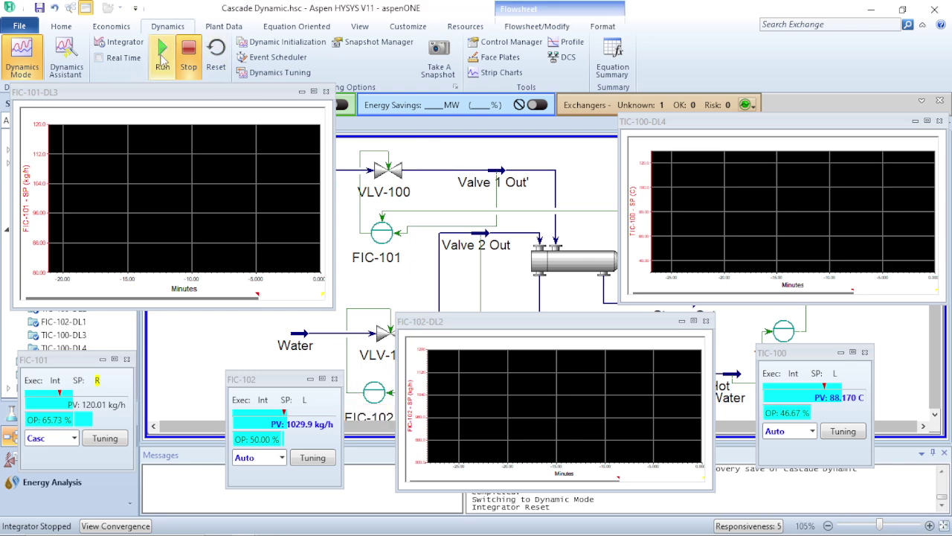
pyautogui.click(160, 65)
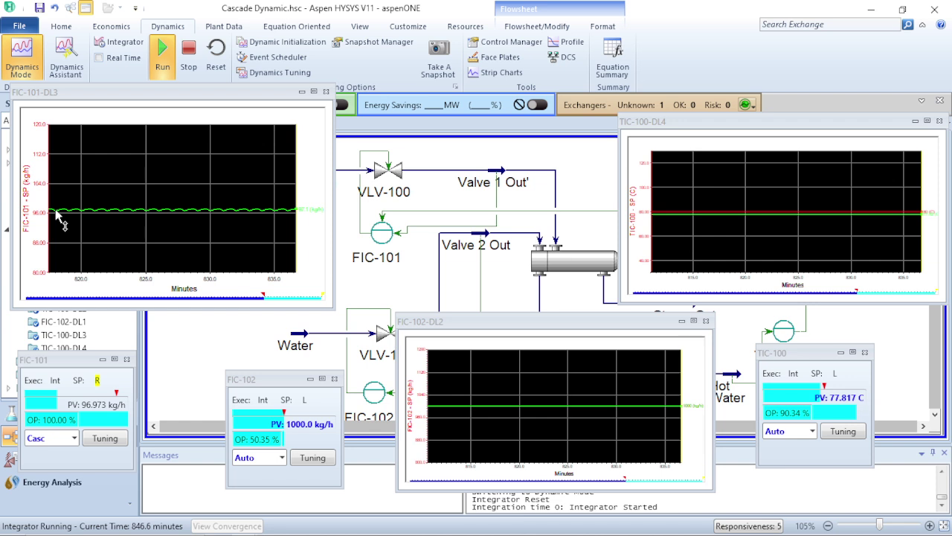
pyautogui.rightClick(125, 216)
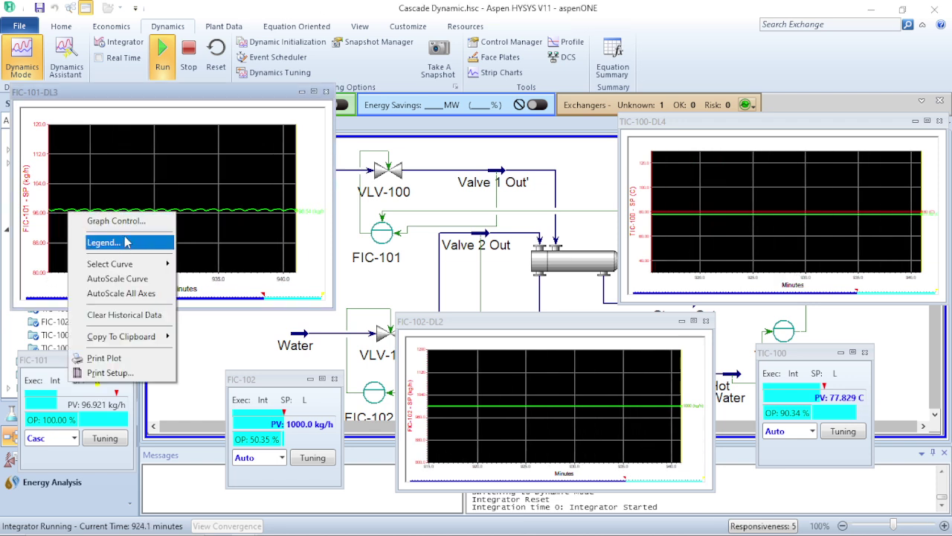
pyautogui.click(121, 293)
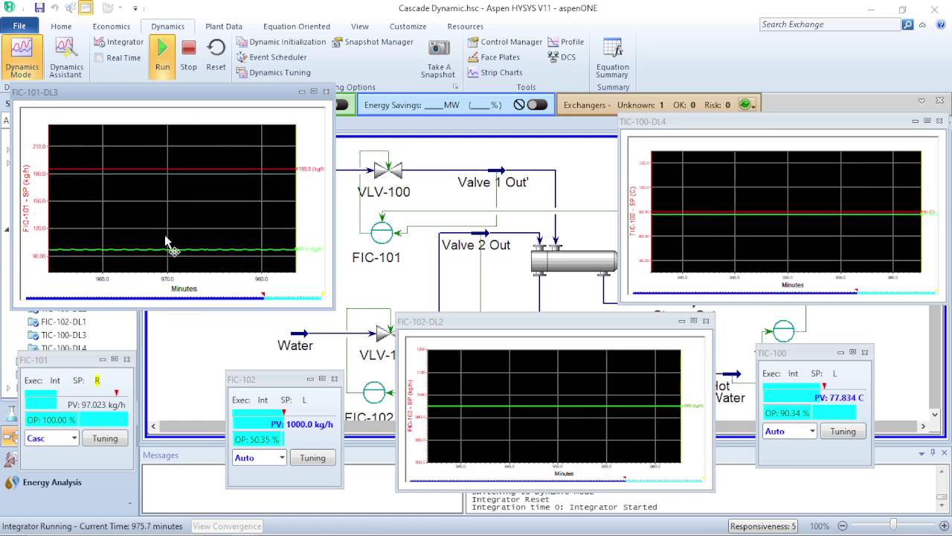
pyautogui.rightClick(156, 211)
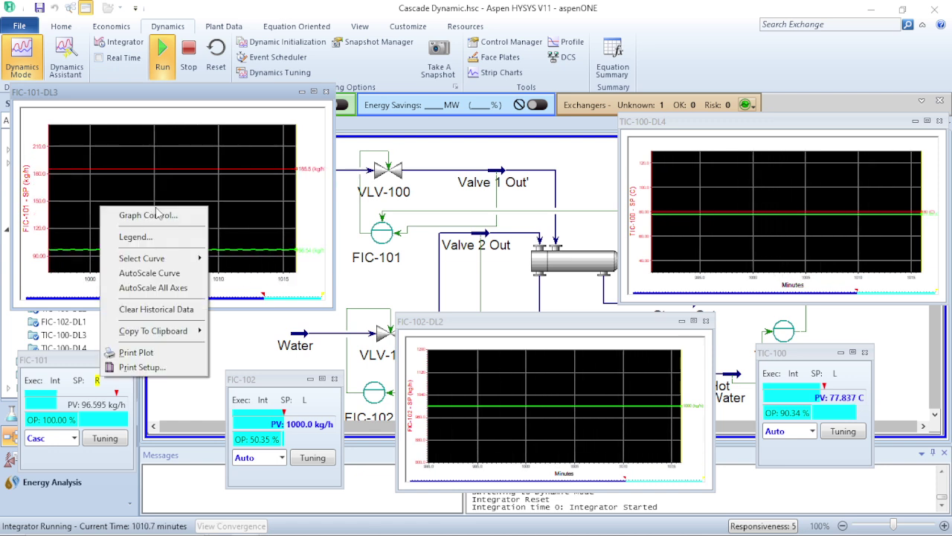
pyautogui.click(152, 274)
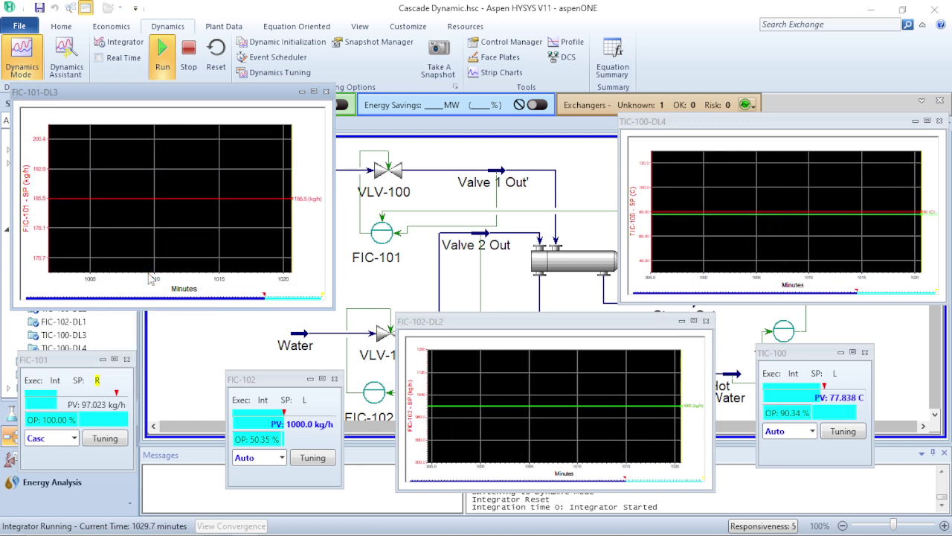
pyautogui.rightClick(151, 243)
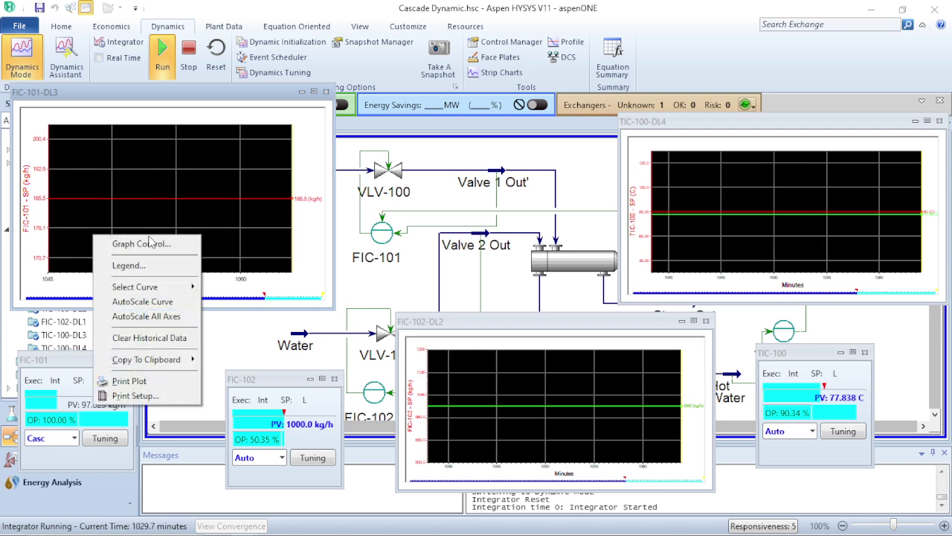
pyautogui.click(151, 316)
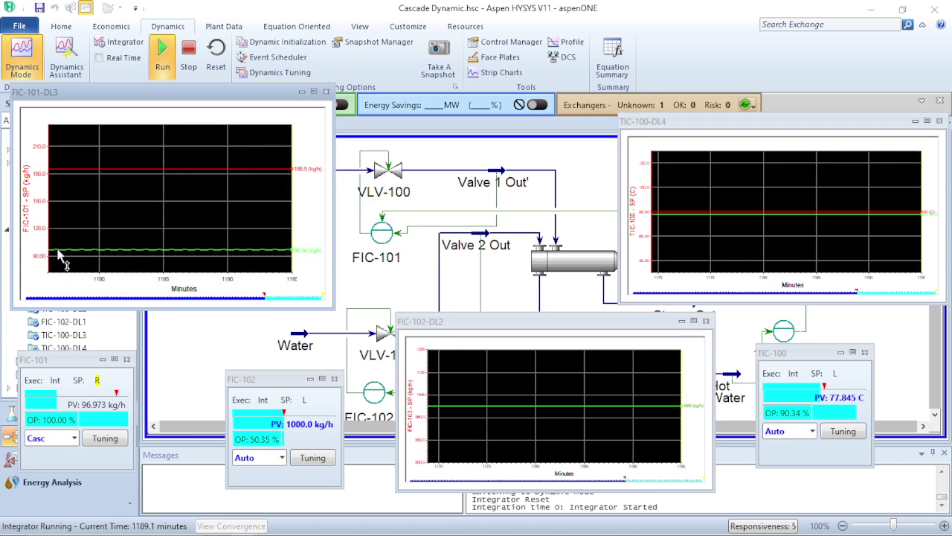
# - Raise the FIC-102 setpoint to about 1200 kg/h and the TIC-100 setpoint to about 90 °C on their face plates
pyautogui.moveTo(42, 259)
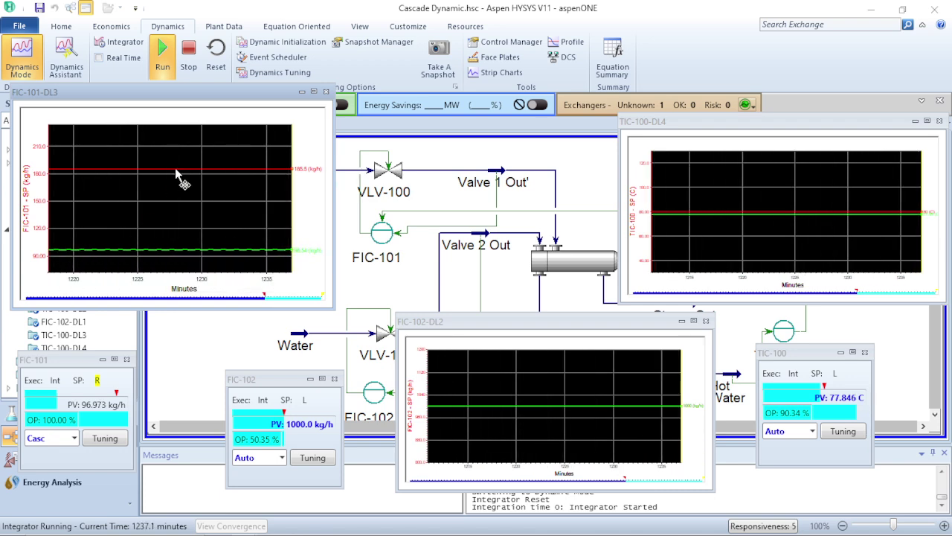
pyautogui.moveTo(186, 173)
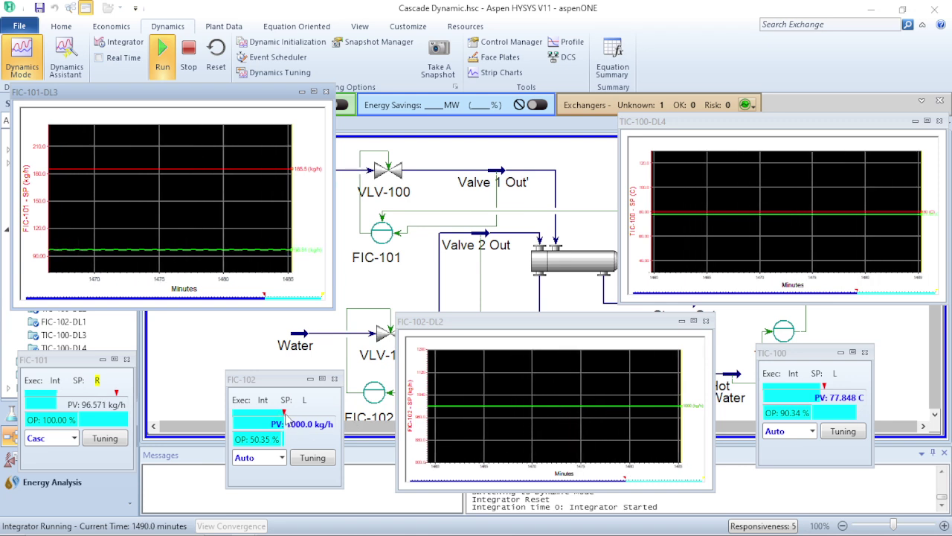
pyautogui.moveTo(287, 417); pyautogui.dragTo(305, 421)
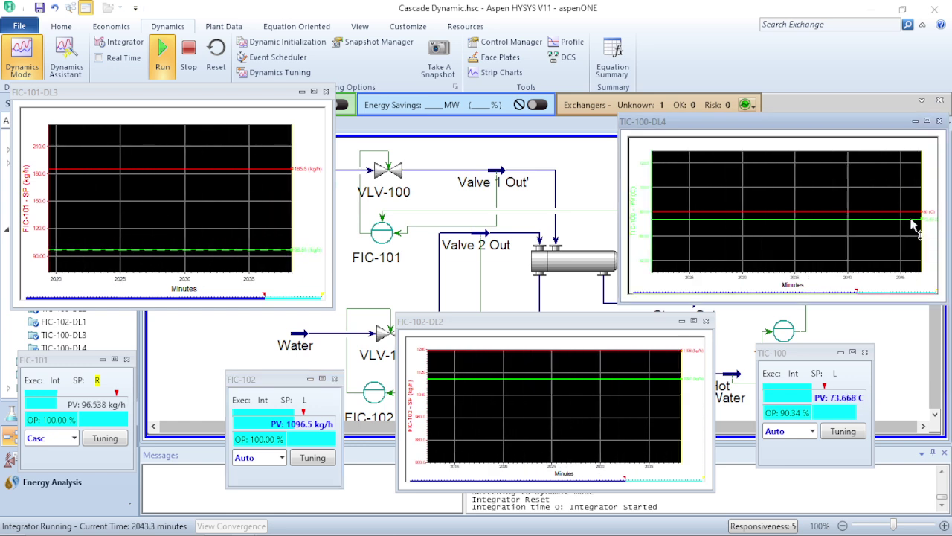
pyautogui.moveTo(914, 227)
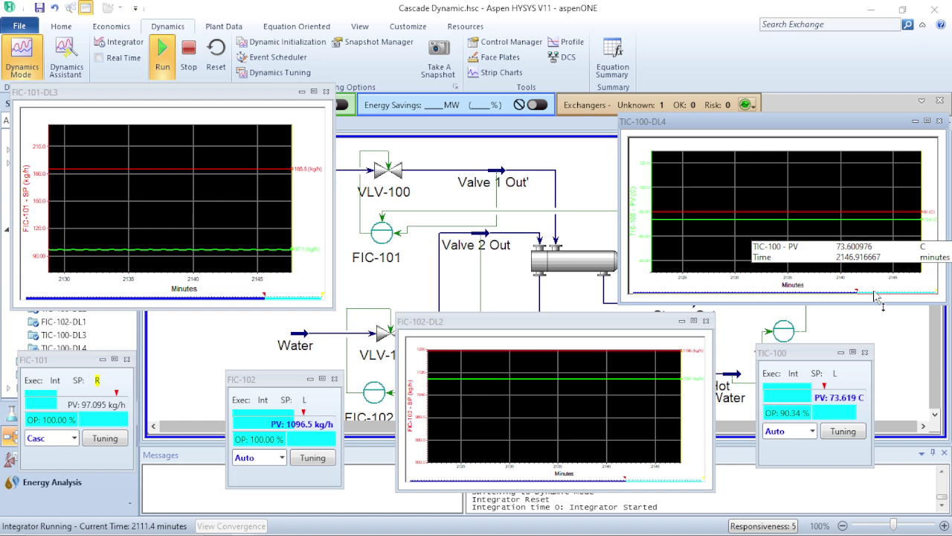
pyautogui.click(824, 388)
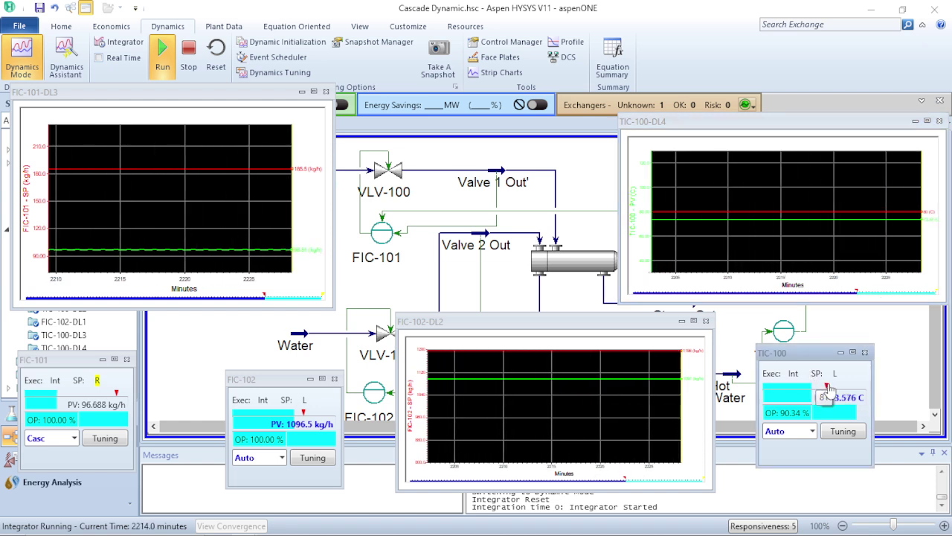
pyautogui.moveTo(832, 388); pyautogui.dragTo(848, 394)
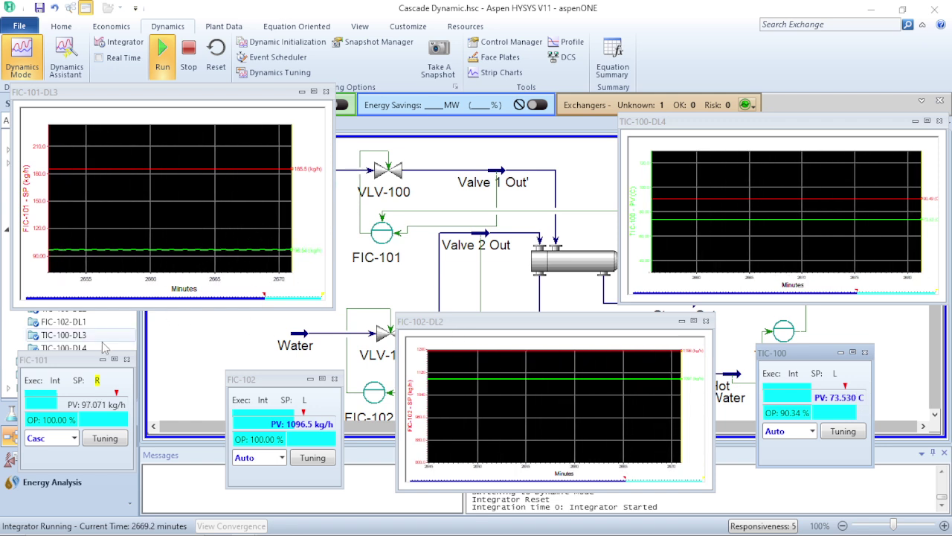
# - Lower the FIC-101 setpoint to about 90 kg/h in Man mode and return the controller to Casc from its face plate
pyautogui.click(74, 440)
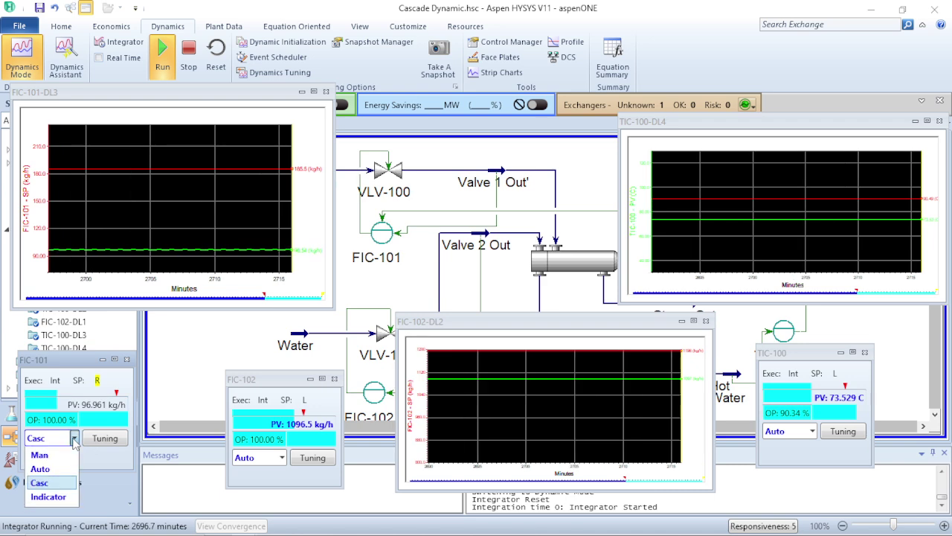
pyautogui.click(67, 499)
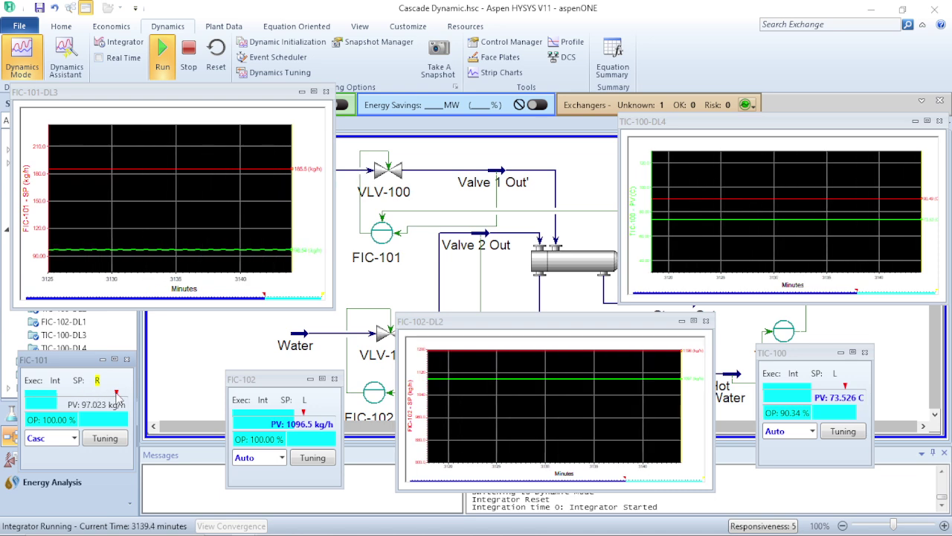
pyautogui.click(74, 438)
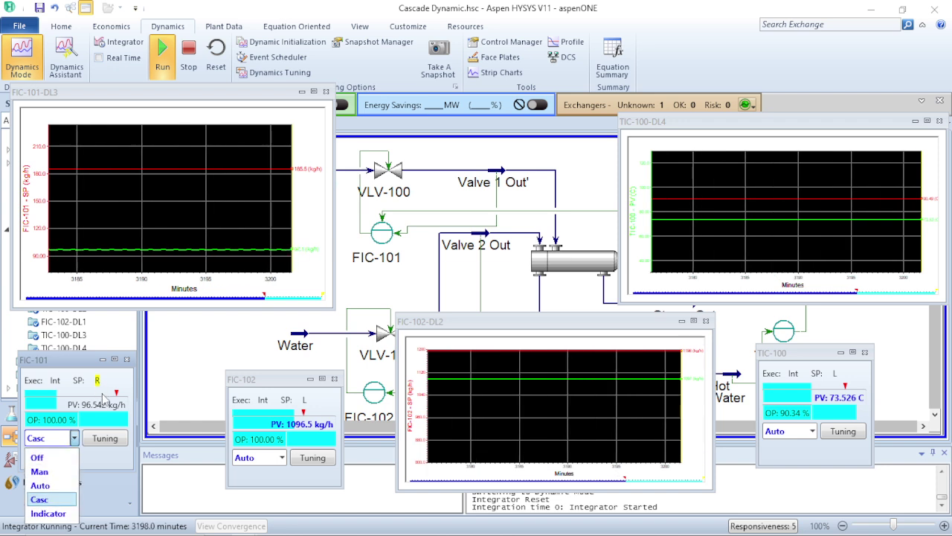
pyautogui.click(52, 471)
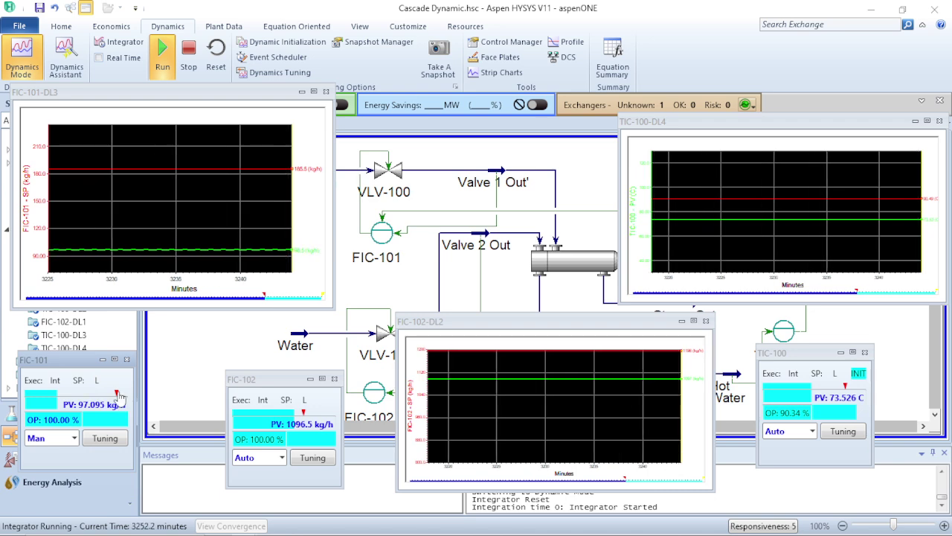
pyautogui.moveTo(119, 395); pyautogui.dragTo(75, 393)
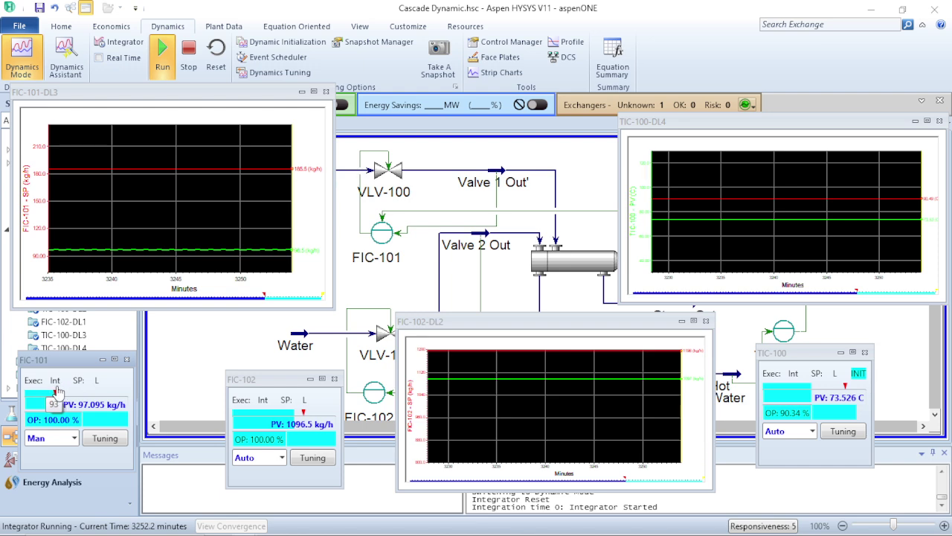
pyautogui.moveTo(55, 392); pyautogui.dragTo(55, 392)
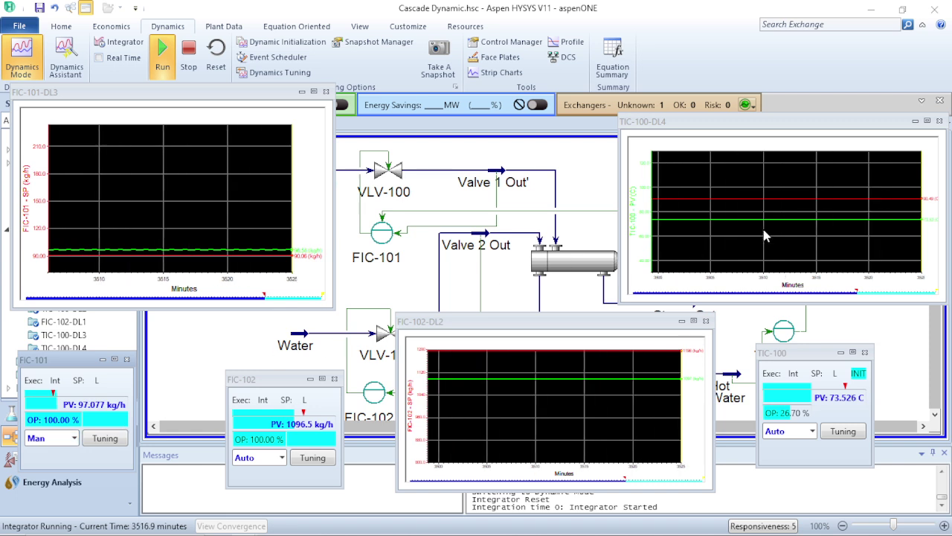
pyautogui.click(75, 438)
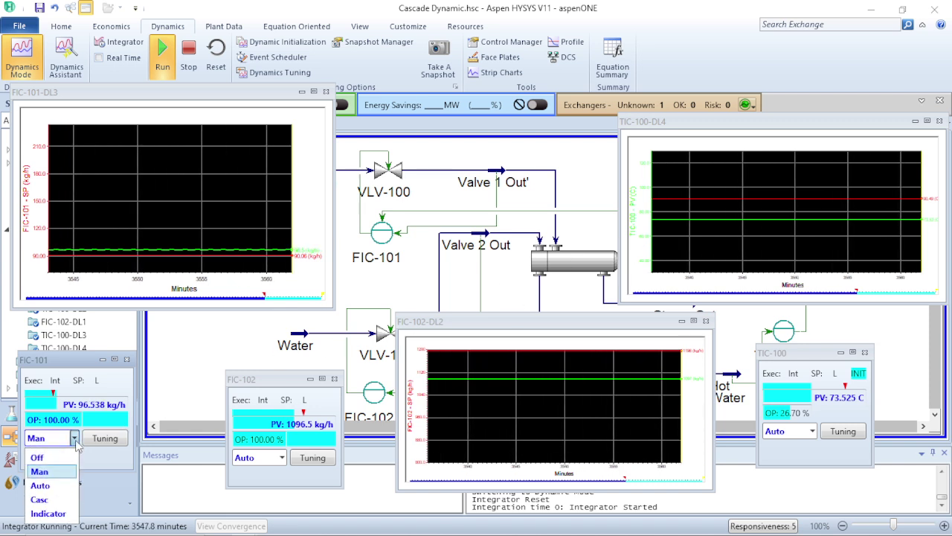
pyautogui.click(57, 500)
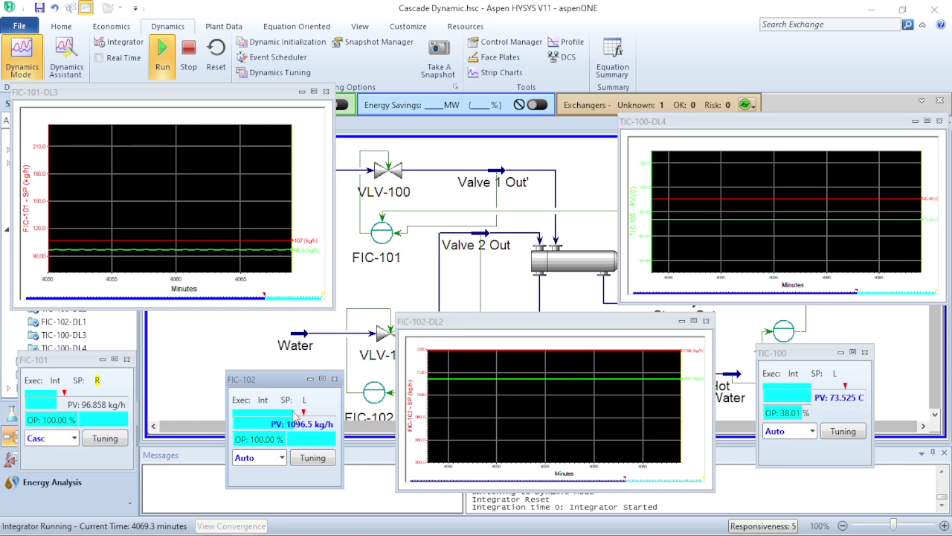
# - Switch FIC-102 to Man mode on its face plate and lower its setpoint to about 1000 kg/h
pyautogui.moveTo(303, 414); pyautogui.dragTo(292, 420)
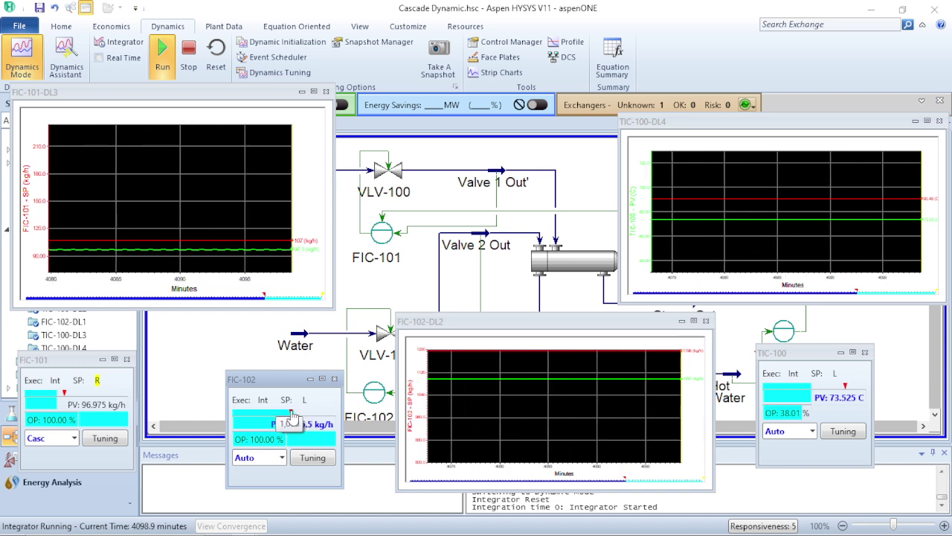
pyautogui.click(281, 456)
pyautogui.click(256, 490)
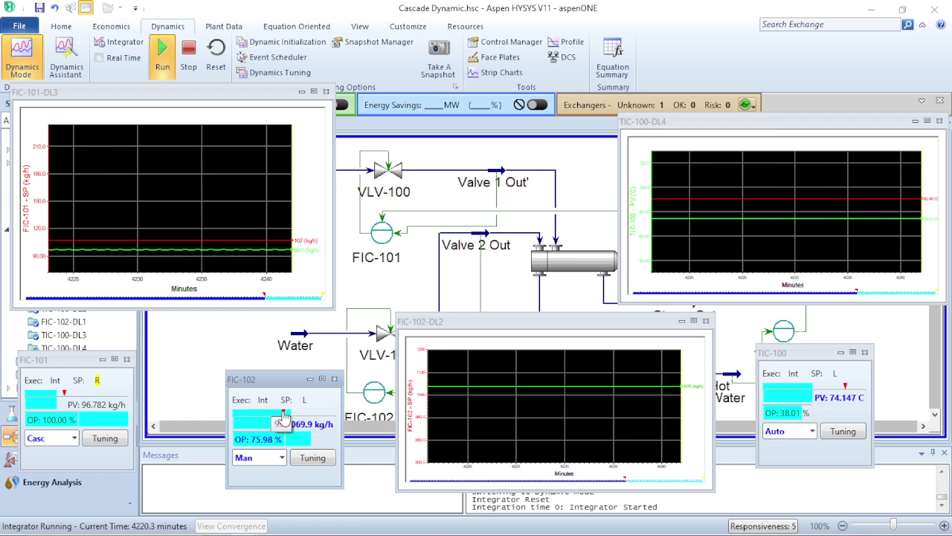
pyautogui.moveTo(283, 417); pyautogui.dragTo(286, 417)
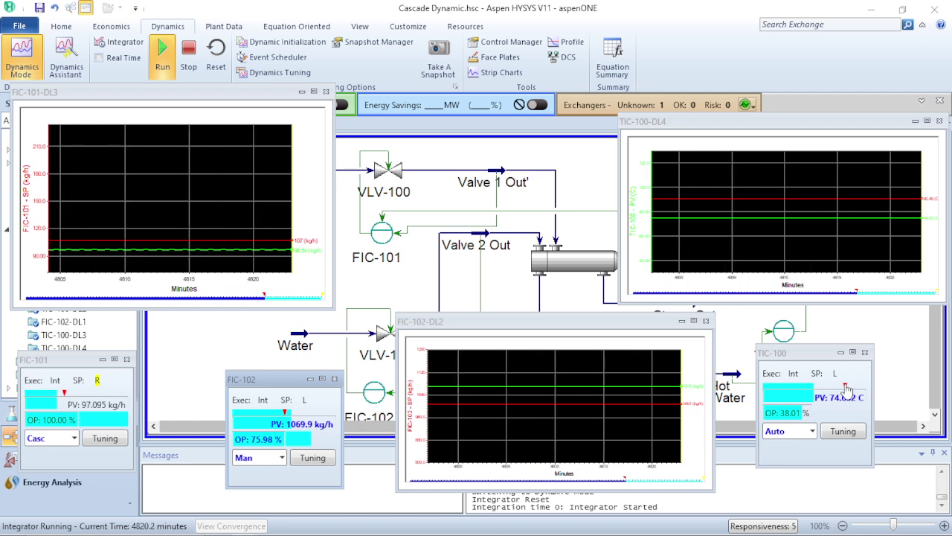
# - Lower the TIC-100 setpoint in stages to about 67 °C, and raise it back to about 80 °C
pyautogui.moveTo(846, 388); pyautogui.dragTo(816, 384)
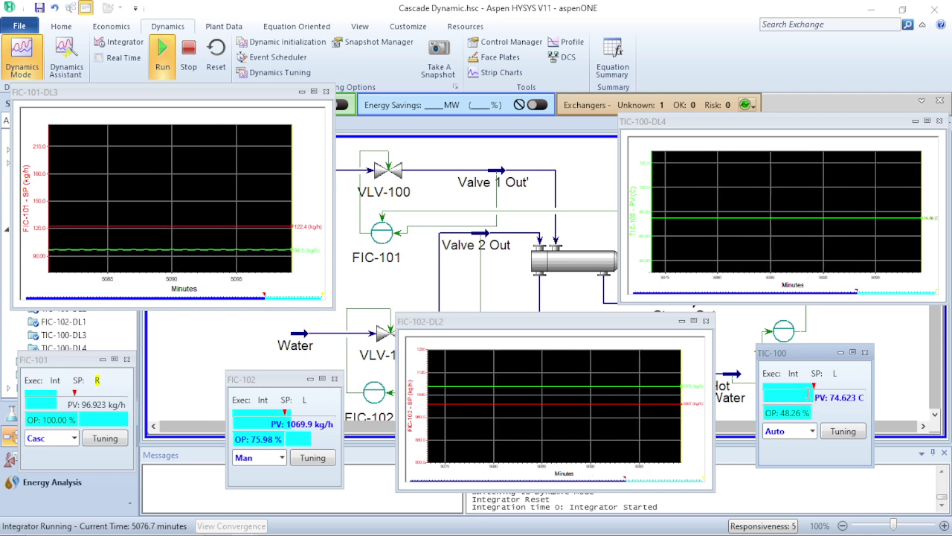
pyautogui.moveTo(815, 394)
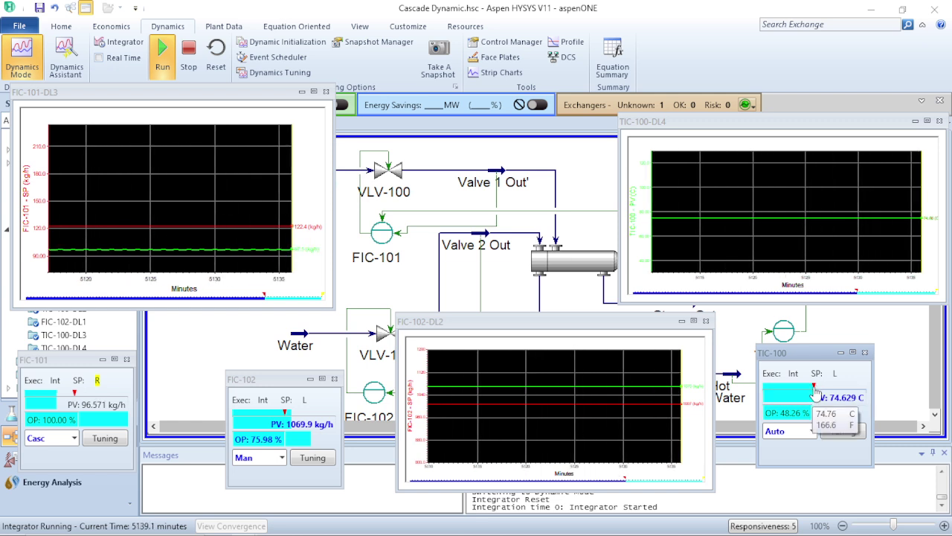
pyautogui.moveTo(816, 392); pyautogui.dragTo(798, 392)
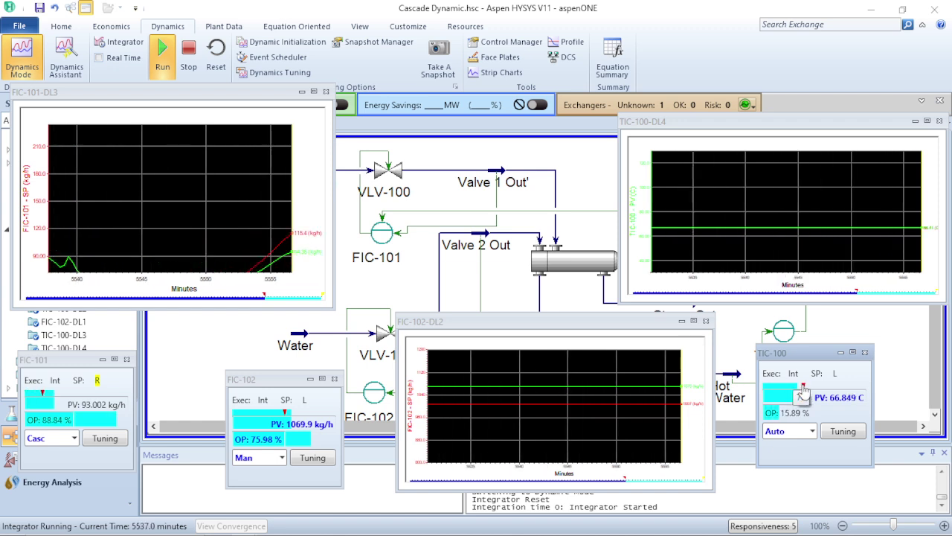
pyautogui.moveTo(804, 392); pyautogui.dragTo(825, 400)
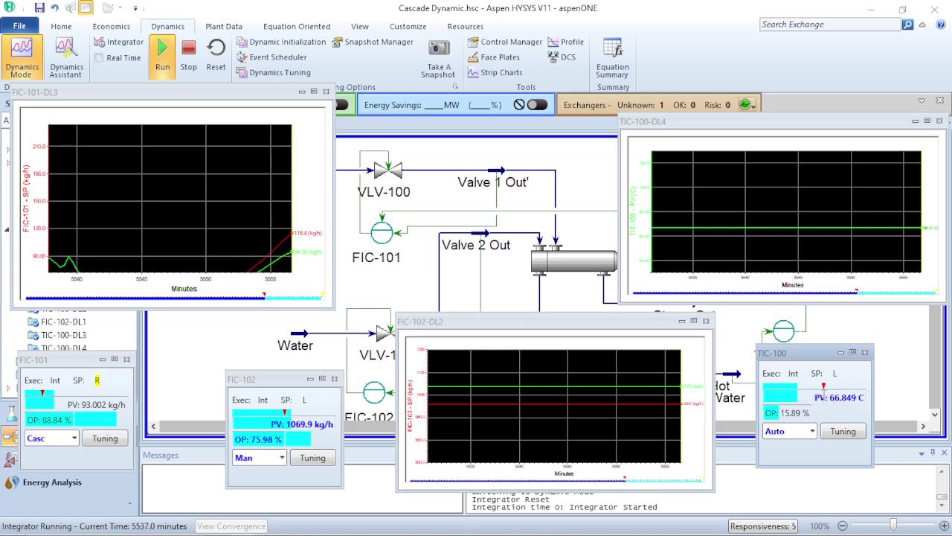